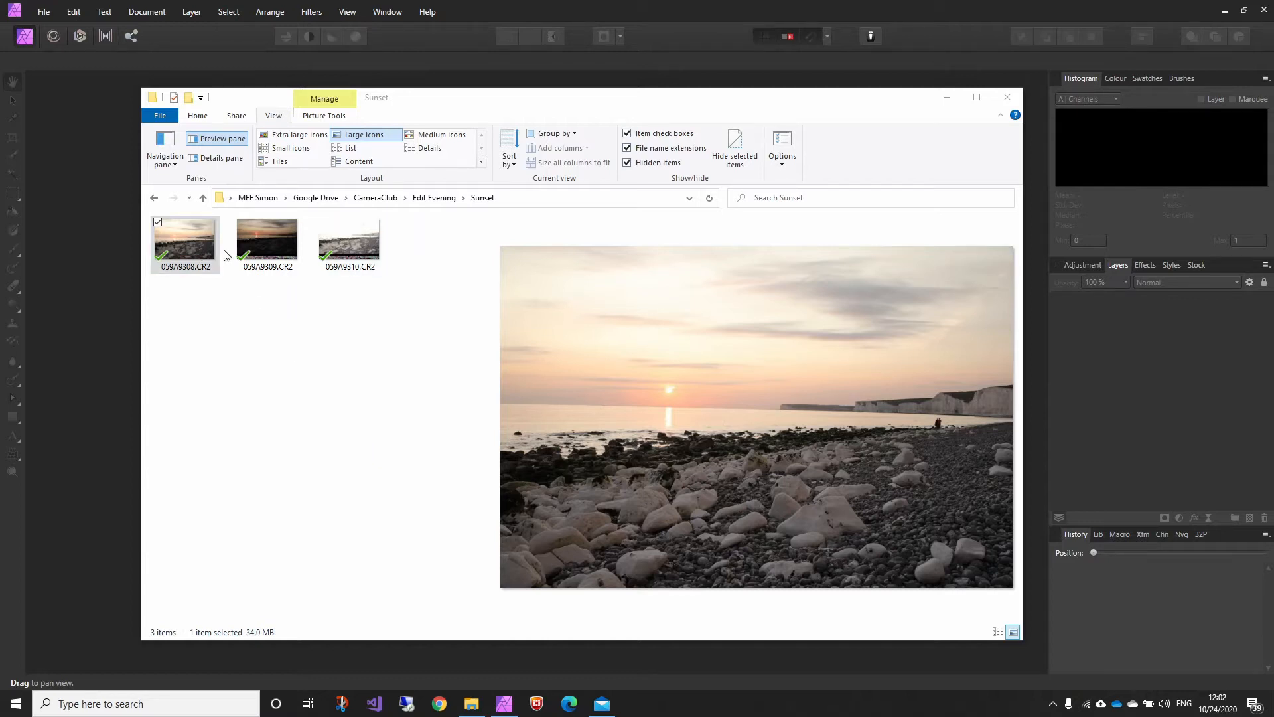
# Preview the bracketed raw files 059A9309.CR2 and 059A9310.CR2 in the Sunset folder.
pyautogui.click(272, 247)
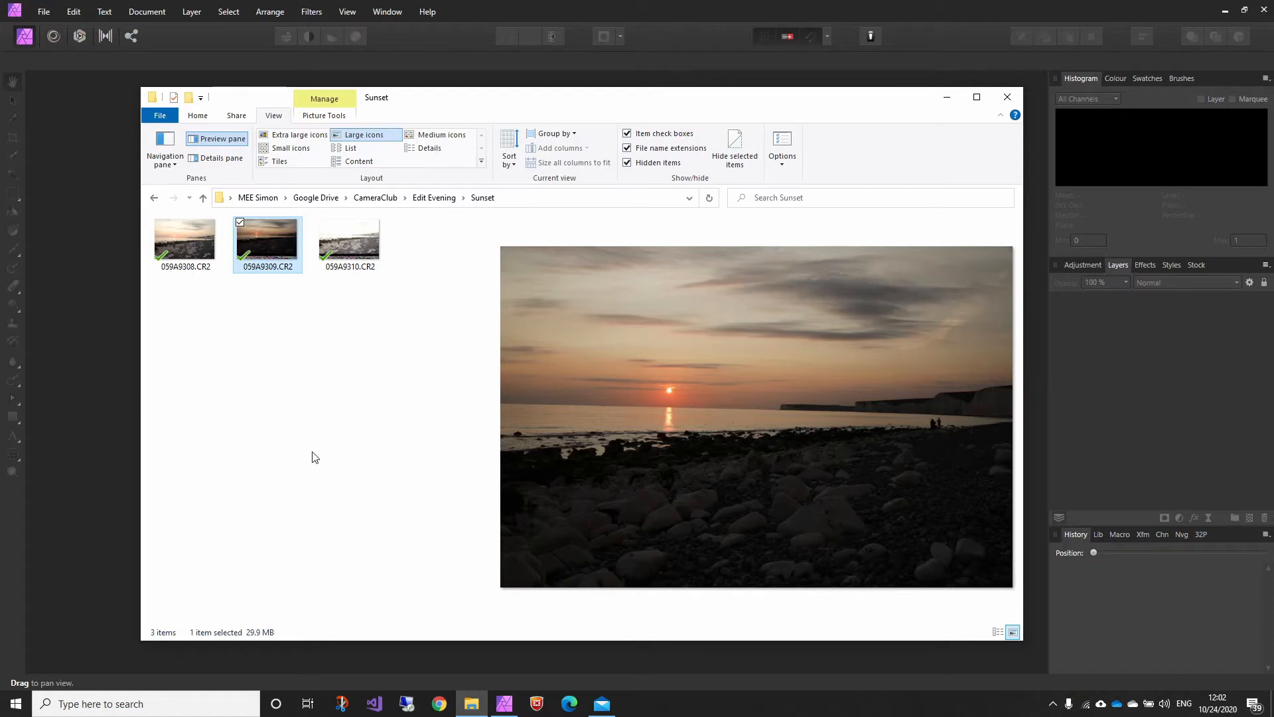
pyautogui.click(352, 247)
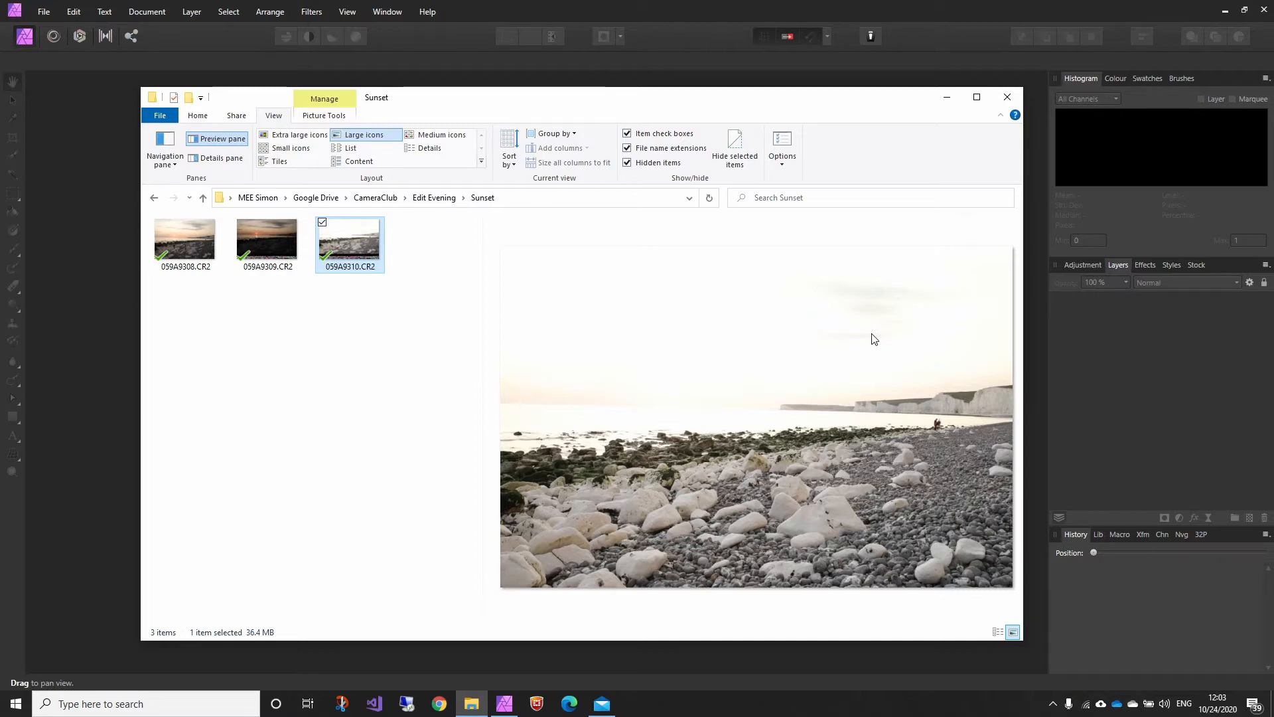
pyautogui.click(239, 357)
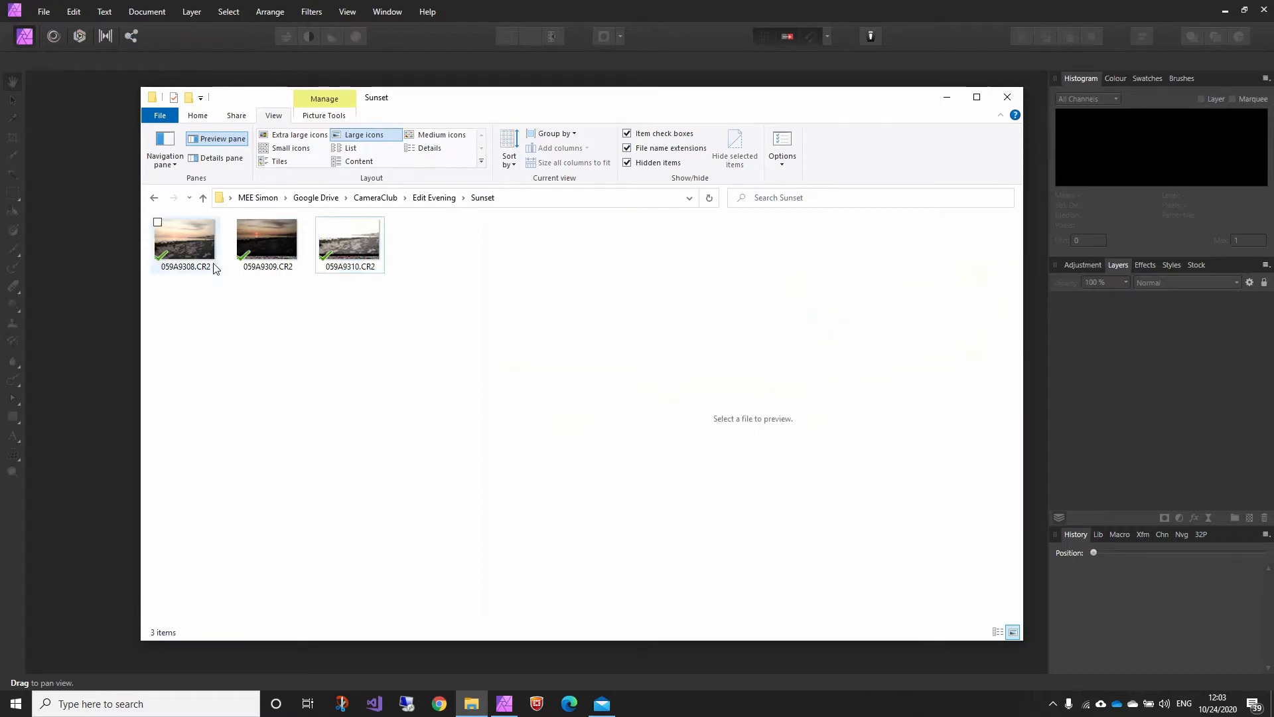
# Open 059A9308.CR2 from the Sunset folder in Affinity Photo for raw development.
pyautogui.moveTo(199, 244); pyautogui.dragTo(18, 550)
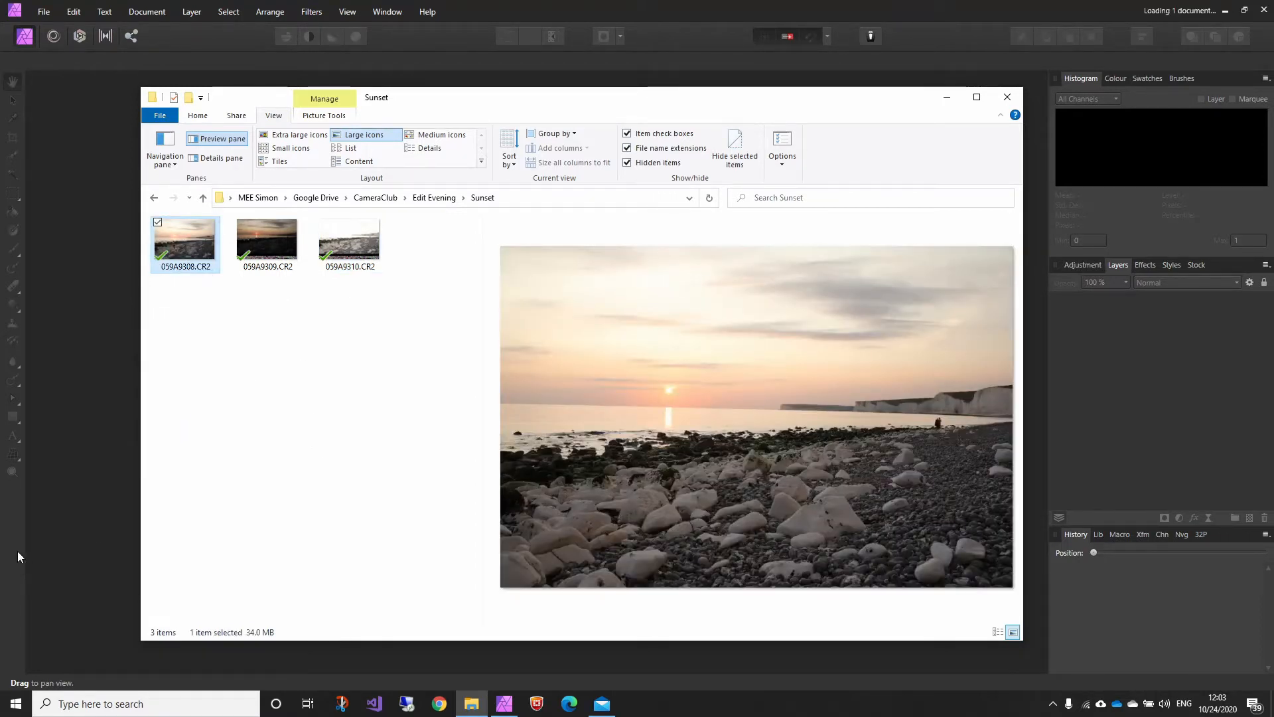
pyautogui.click(18, 512)
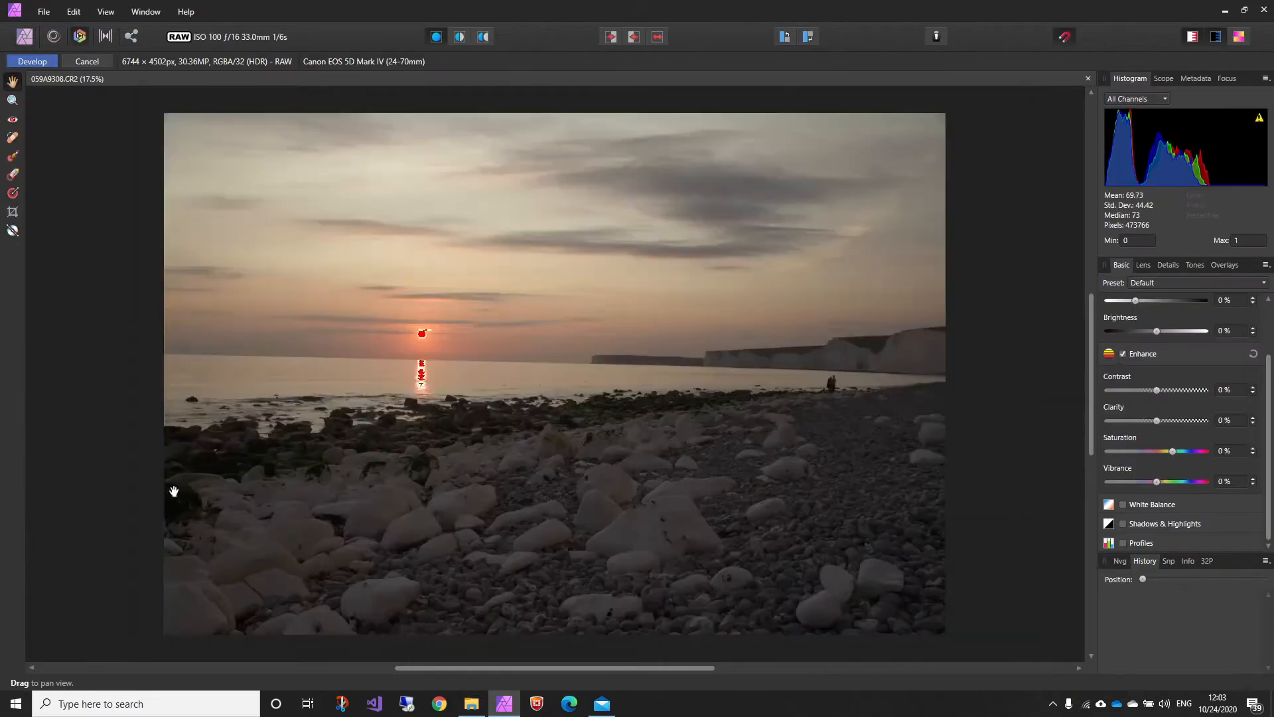
# Compare the sun and its reflection up close with the clipped-highlights overlay off and on.
pyautogui.click(1192, 37)
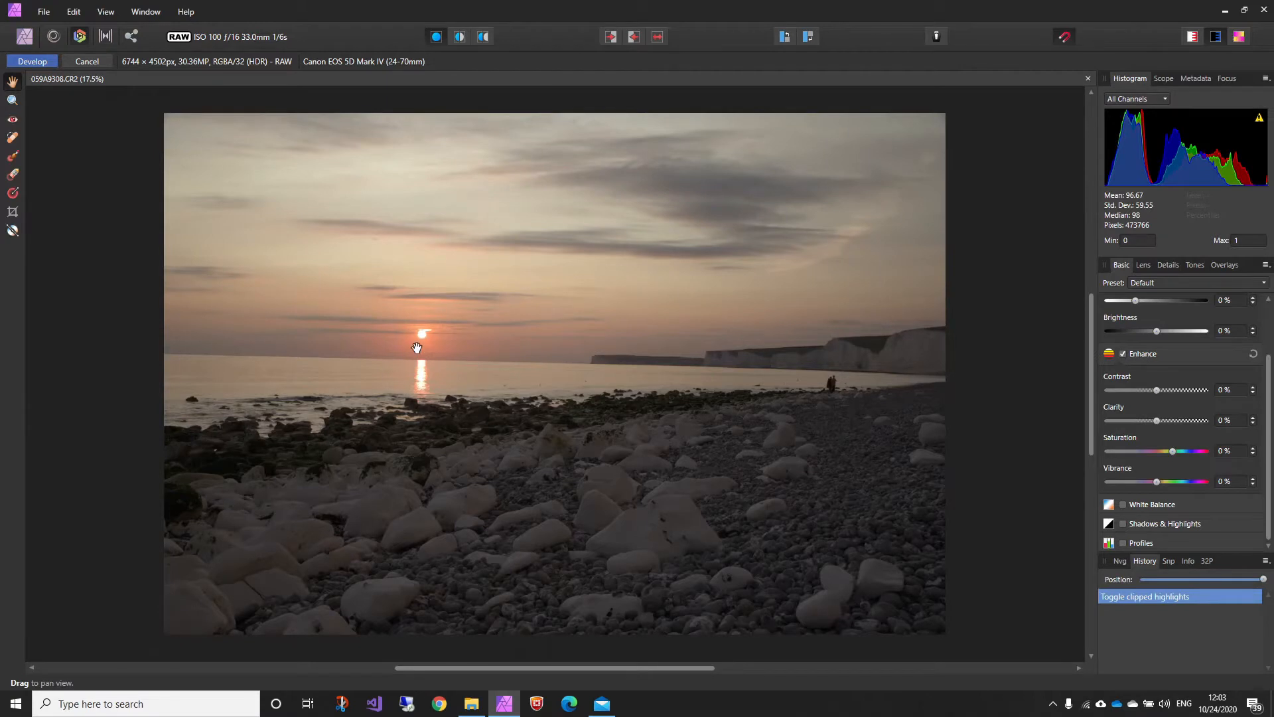
pyautogui.scroll(5, 416, 345)
pyautogui.scroll(1, 426, 334)
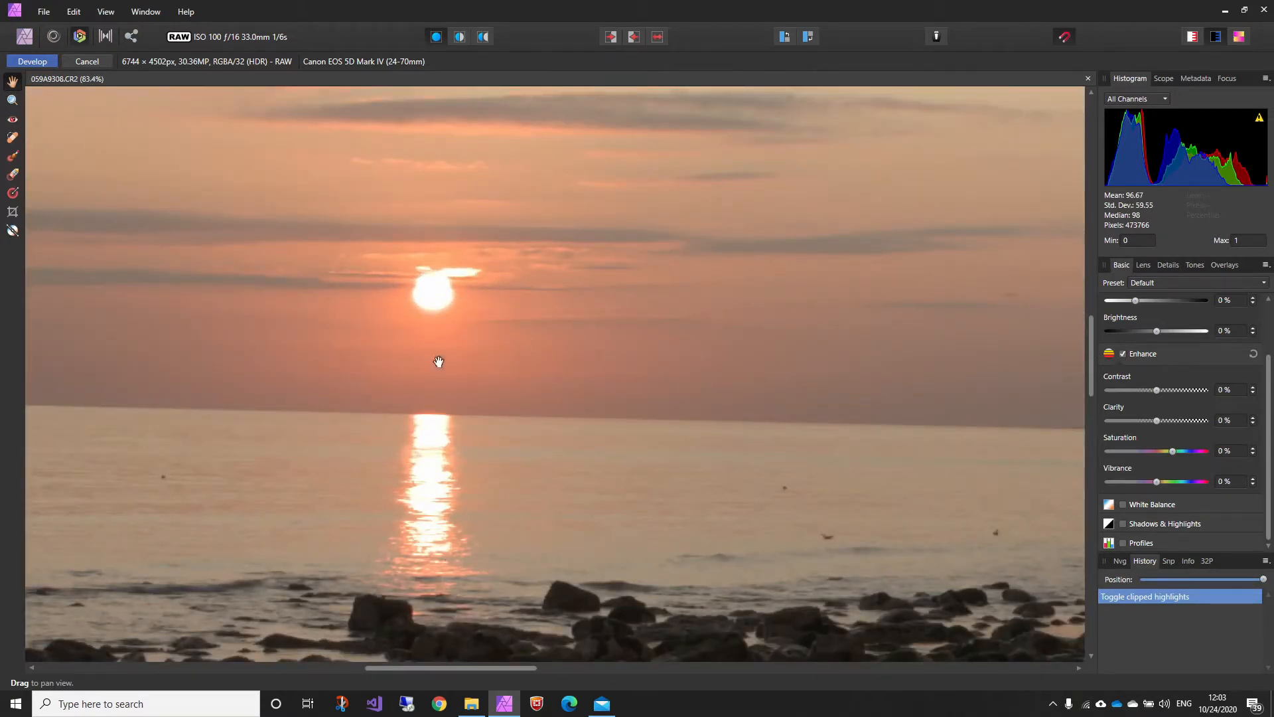
pyautogui.click(1192, 37)
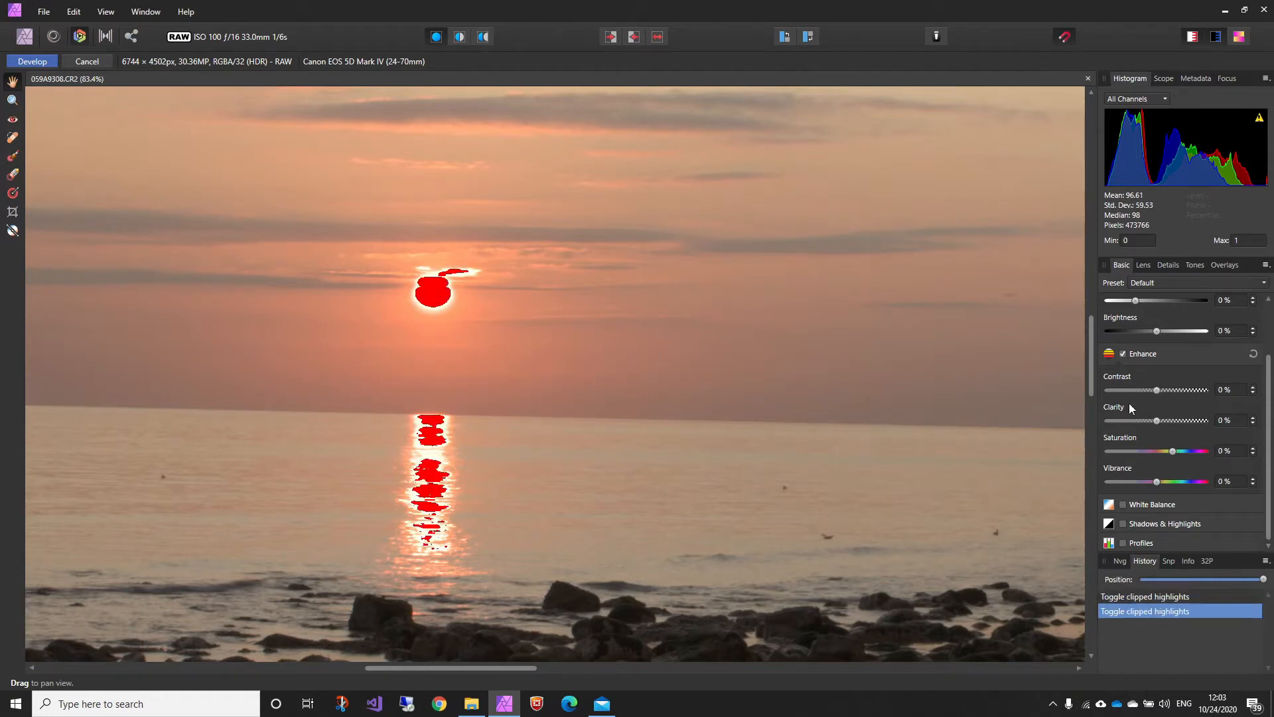
# Enable the Shadows & Highlights adjustment and set Highlights to -89 %.
pyautogui.scroll(2, 1173, 383)
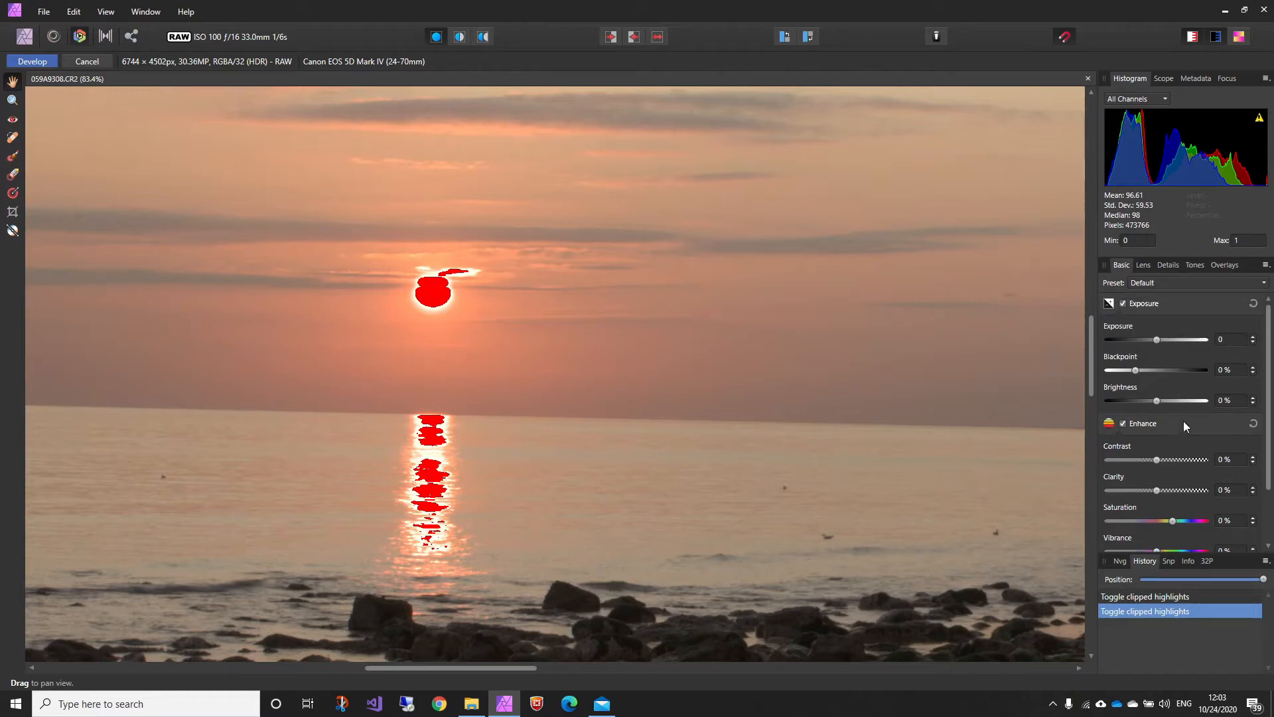
pyautogui.scroll(-2, 1185, 426)
pyautogui.scroll(-1, 1152, 506)
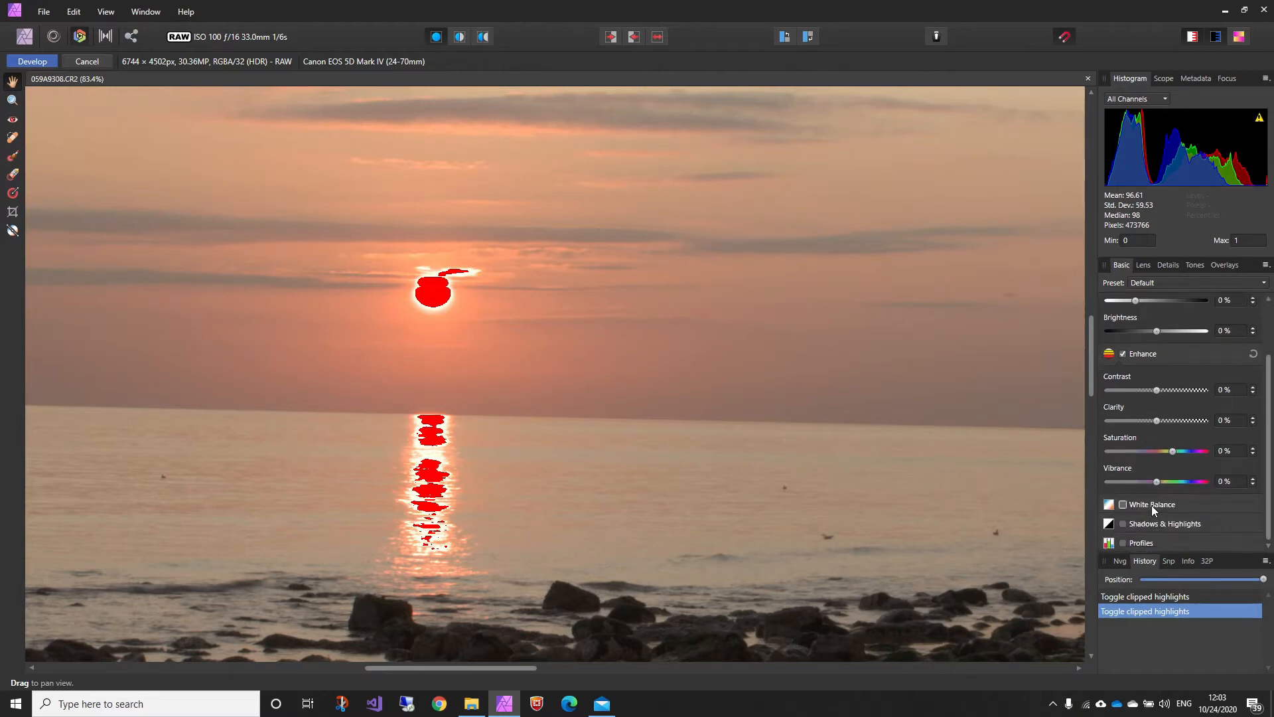
pyautogui.click(1122, 524)
pyautogui.scroll(-2, 1136, 480)
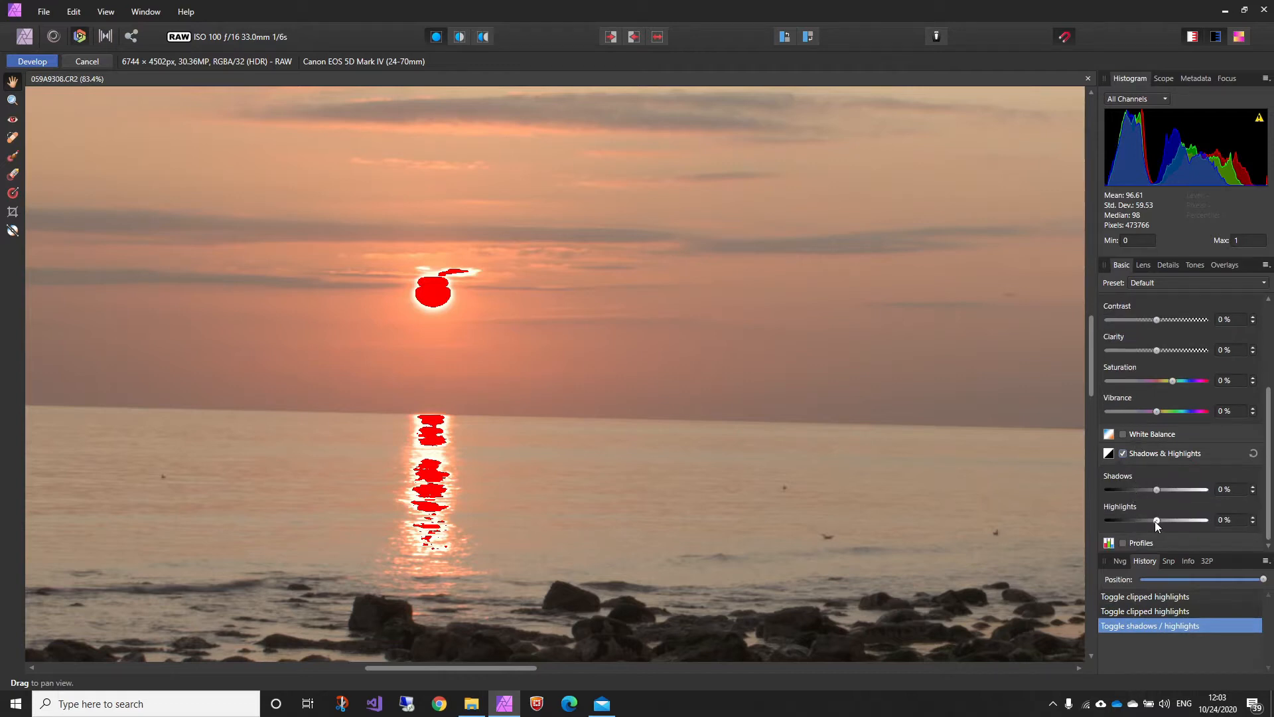
pyautogui.moveTo(1154, 520); pyautogui.dragTo(1112, 526)
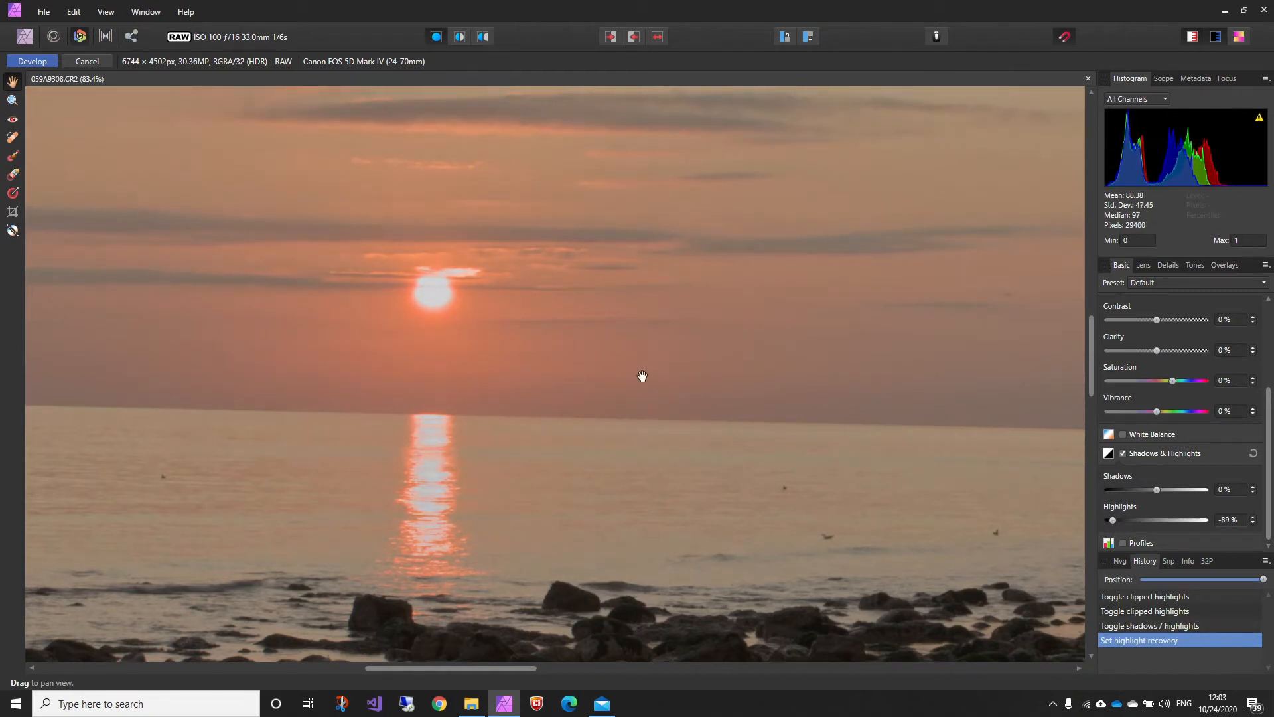
# Raise the photo's Exposure to 1.463 and lower Highlights to -100 %.
pyautogui.scroll(-5, 640, 372)
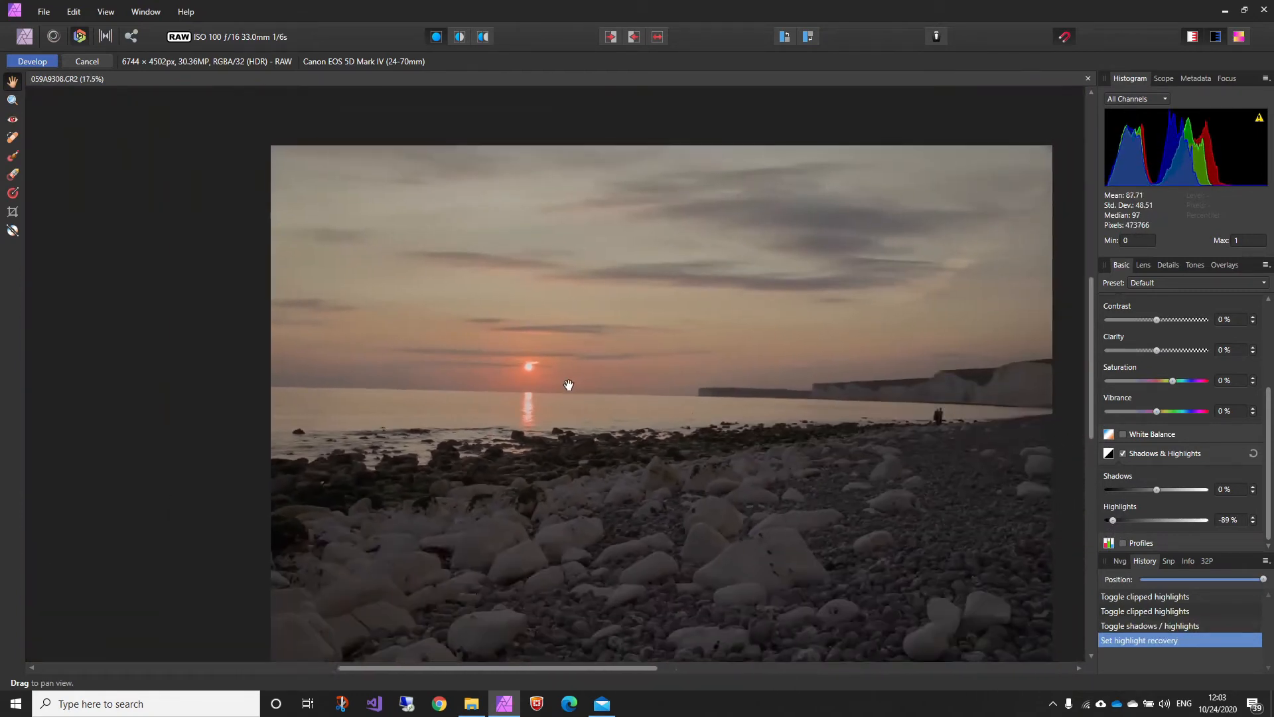
pyautogui.moveTo(569, 385); pyautogui.dragTo(506, 319)
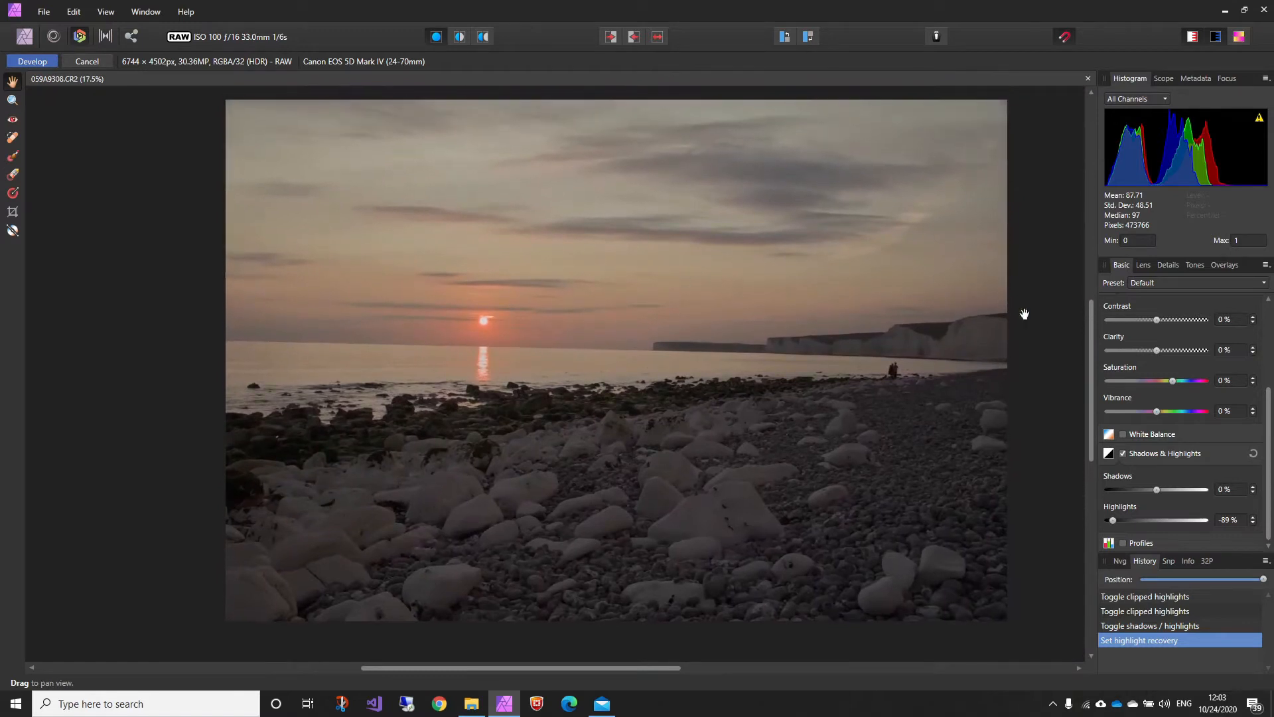
pyautogui.scroll(3, 1156, 373)
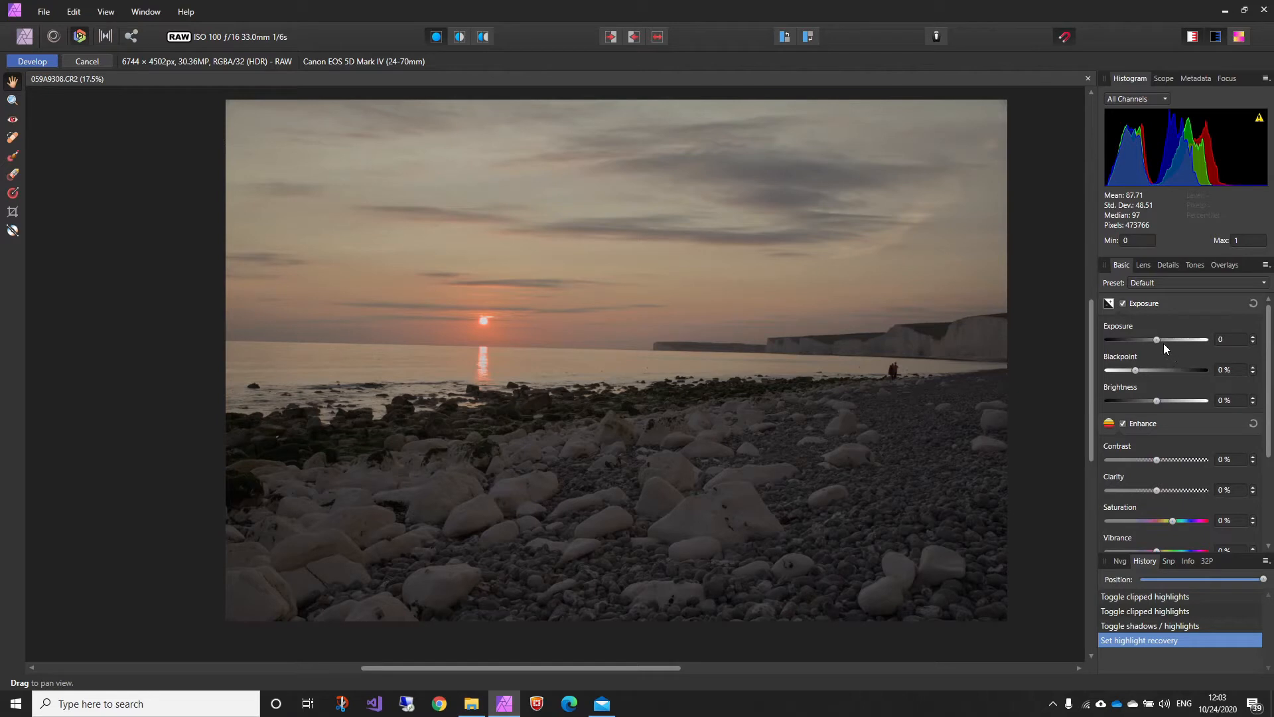
pyautogui.moveTo(1156, 341); pyautogui.dragTo(1170, 341)
pyautogui.scroll(-4, 1155, 425)
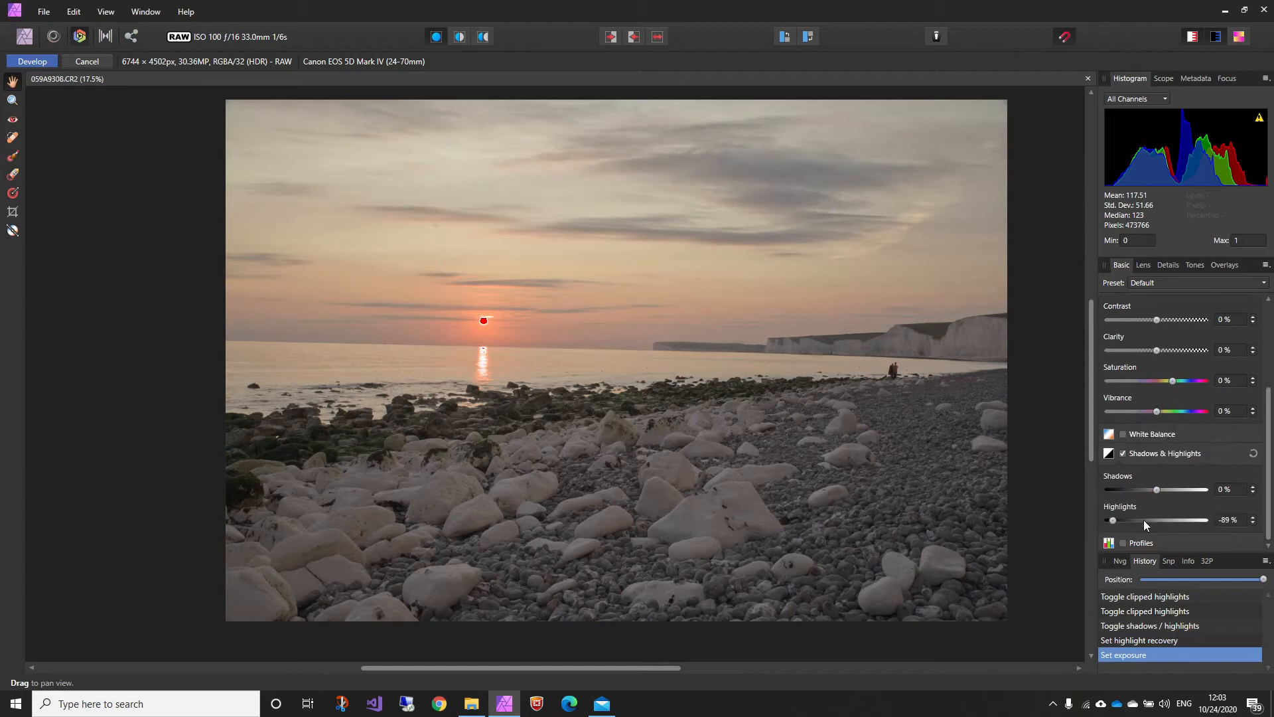
pyautogui.moveTo(1115, 524); pyautogui.dragTo(1090, 521)
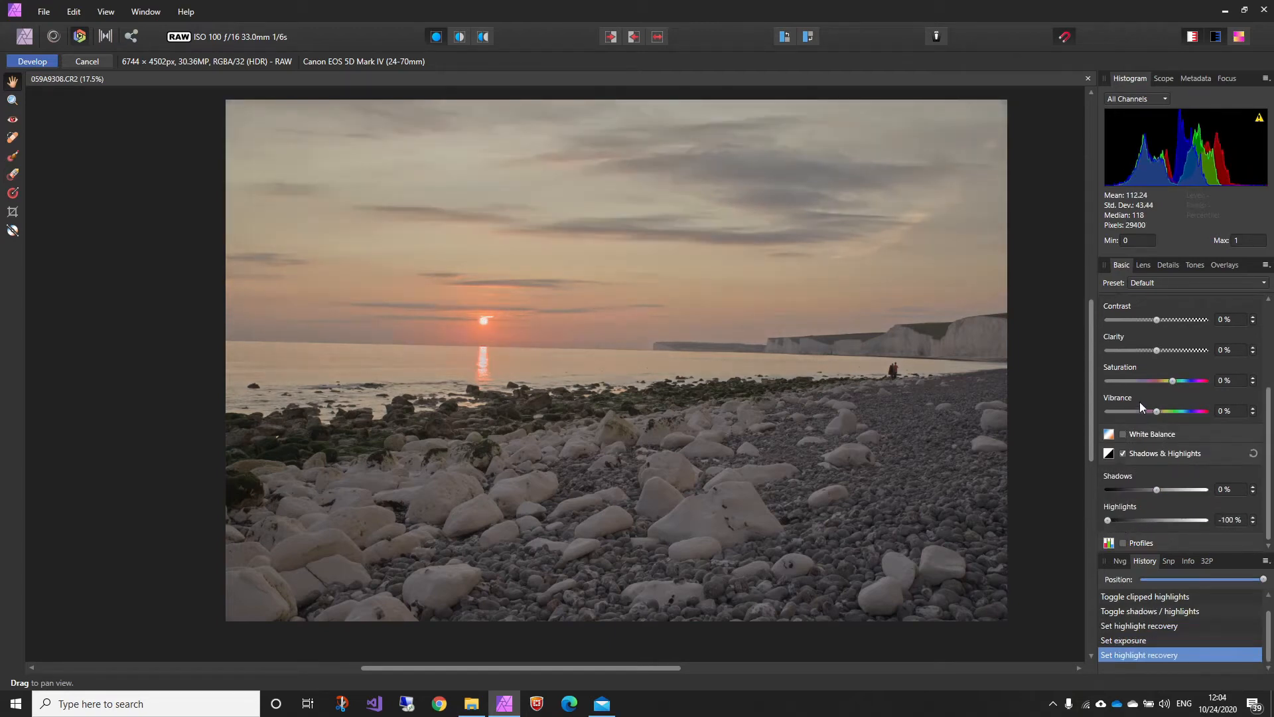
# Set the photo's Brightness to 6 % and develop the raw image.
pyautogui.scroll(2, 1191, 370)
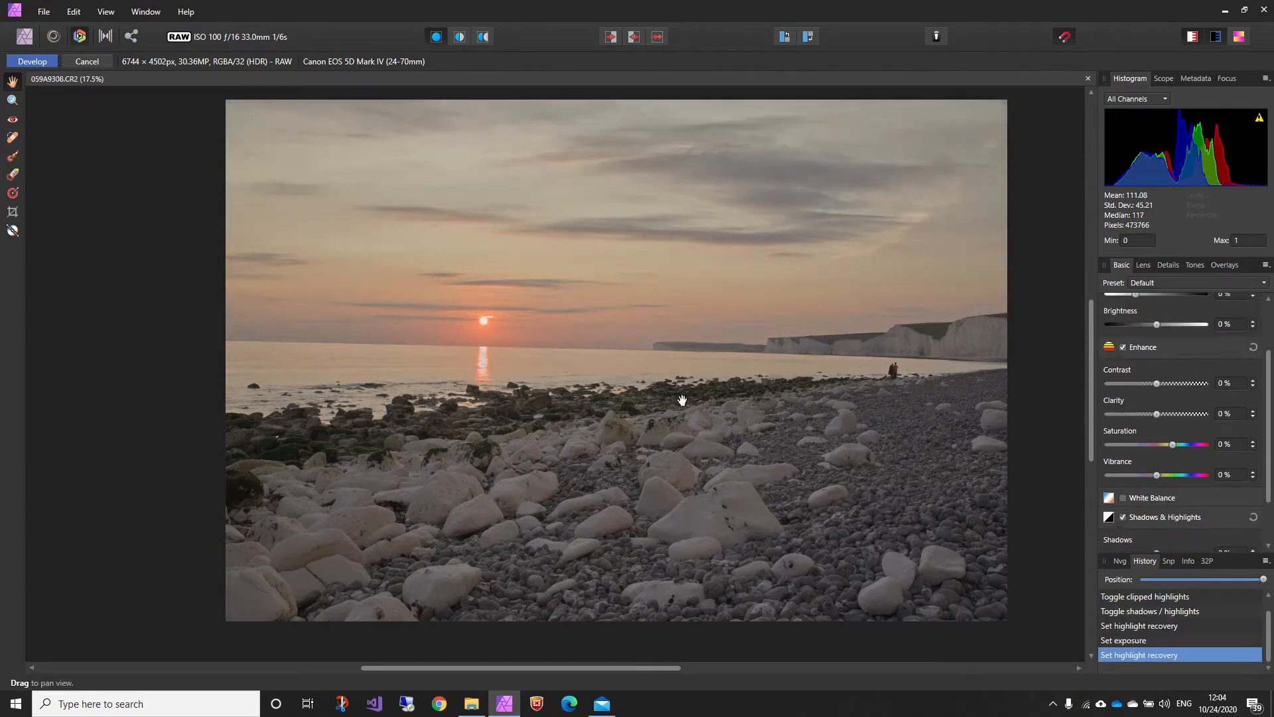
pyautogui.scroll(1, 1170, 414)
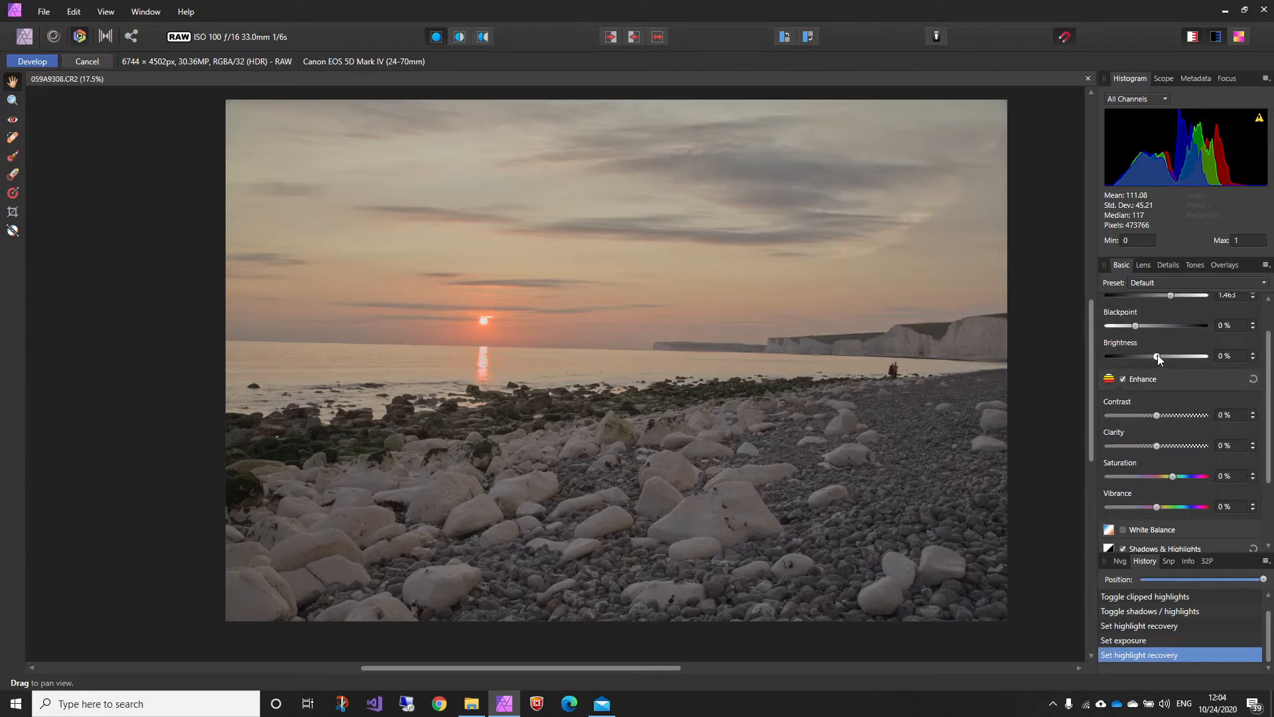
pyautogui.moveTo(1157, 355)
pyautogui.mouseDown()
pyautogui.moveTo(1139, 359)
pyautogui.moveTo(1194, 352)
pyautogui.moveTo(1167, 353)
pyautogui.mouseUp()
pyautogui.scroll(-1, 447, 363)
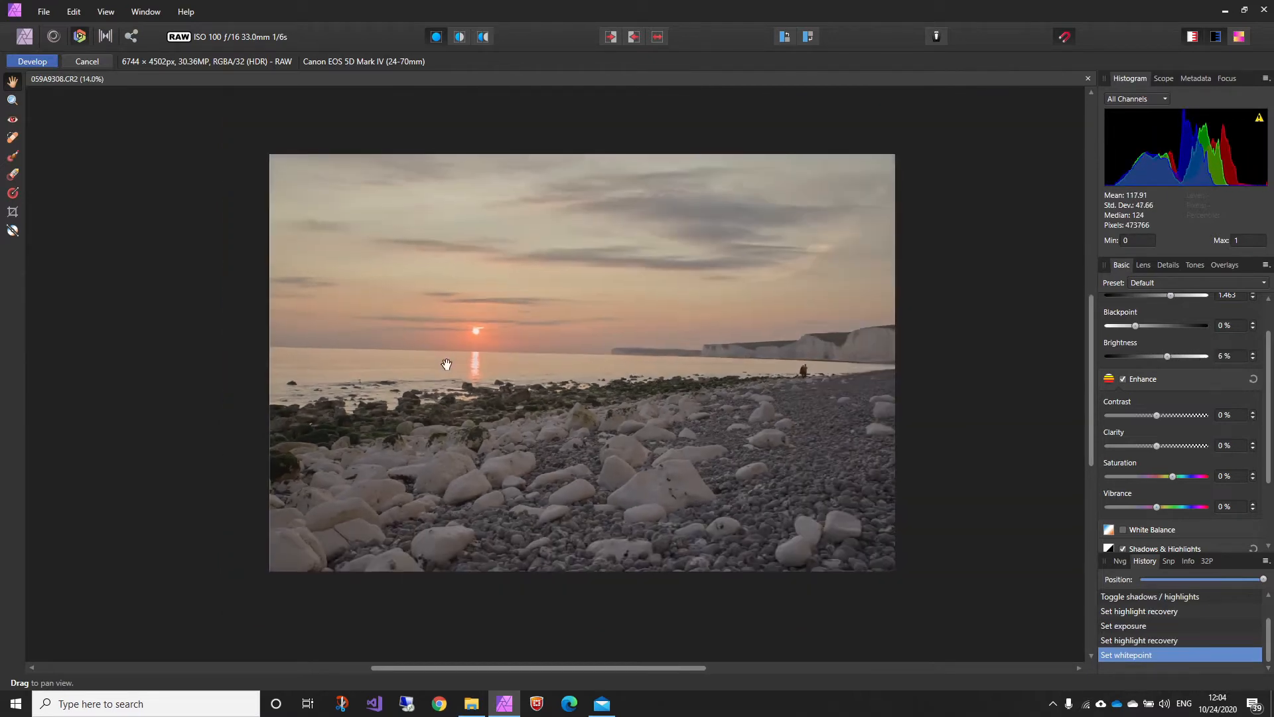
pyautogui.scroll(1, 620, 329)
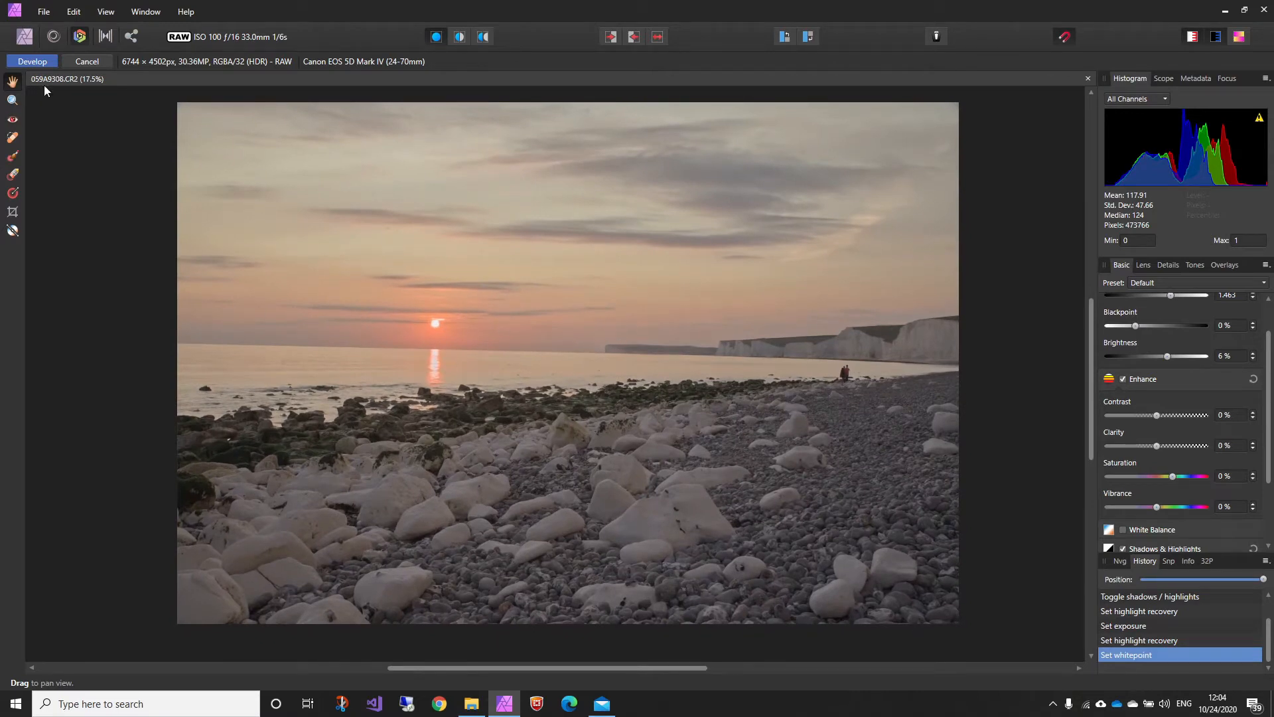
pyautogui.click(39, 63)
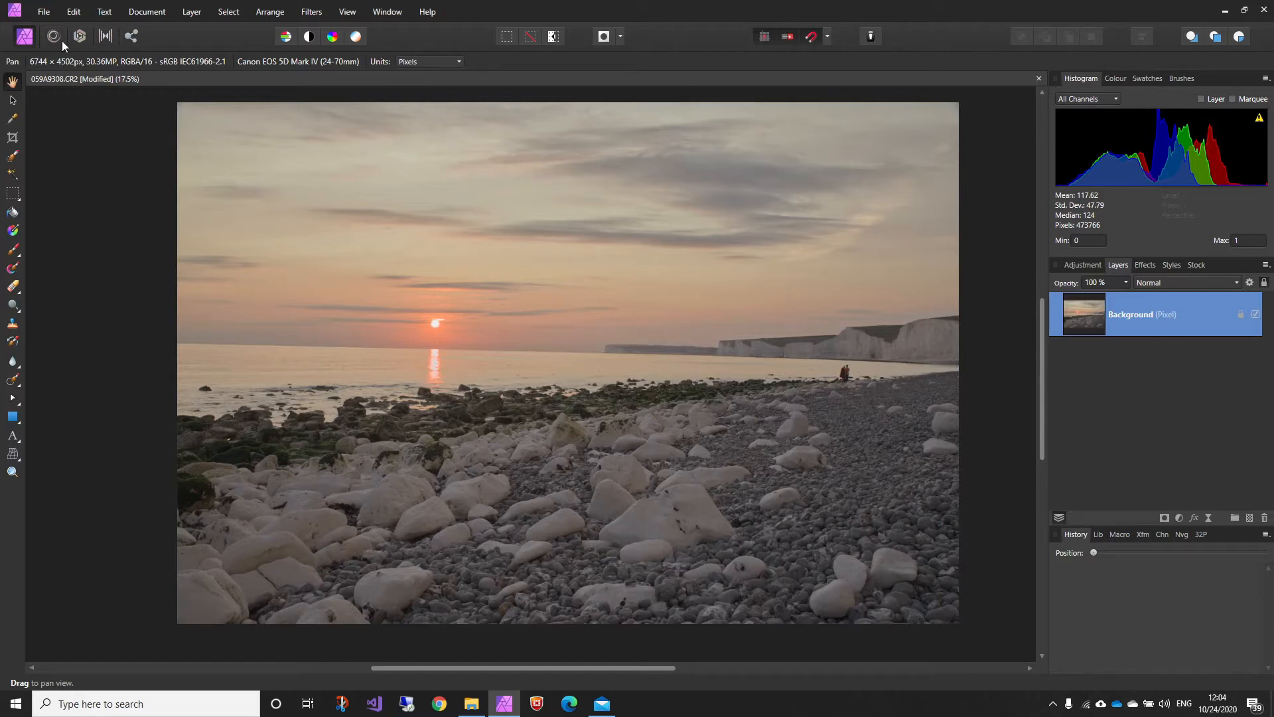
# Create a new HDR merge from 059A9308, 059A9309 and 059A9310, keeping automatic alignment, 40 % noise reduction and tone mapping enabled.
pyautogui.click(44, 14)
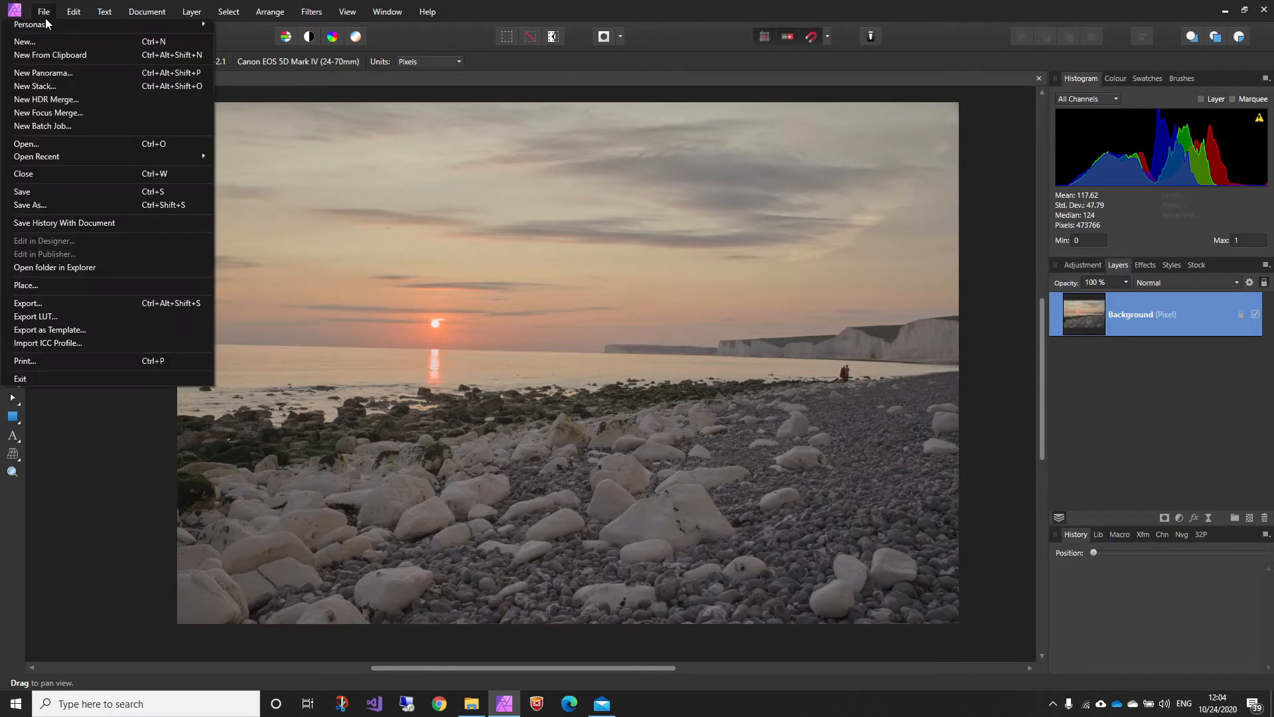
pyautogui.click(86, 100)
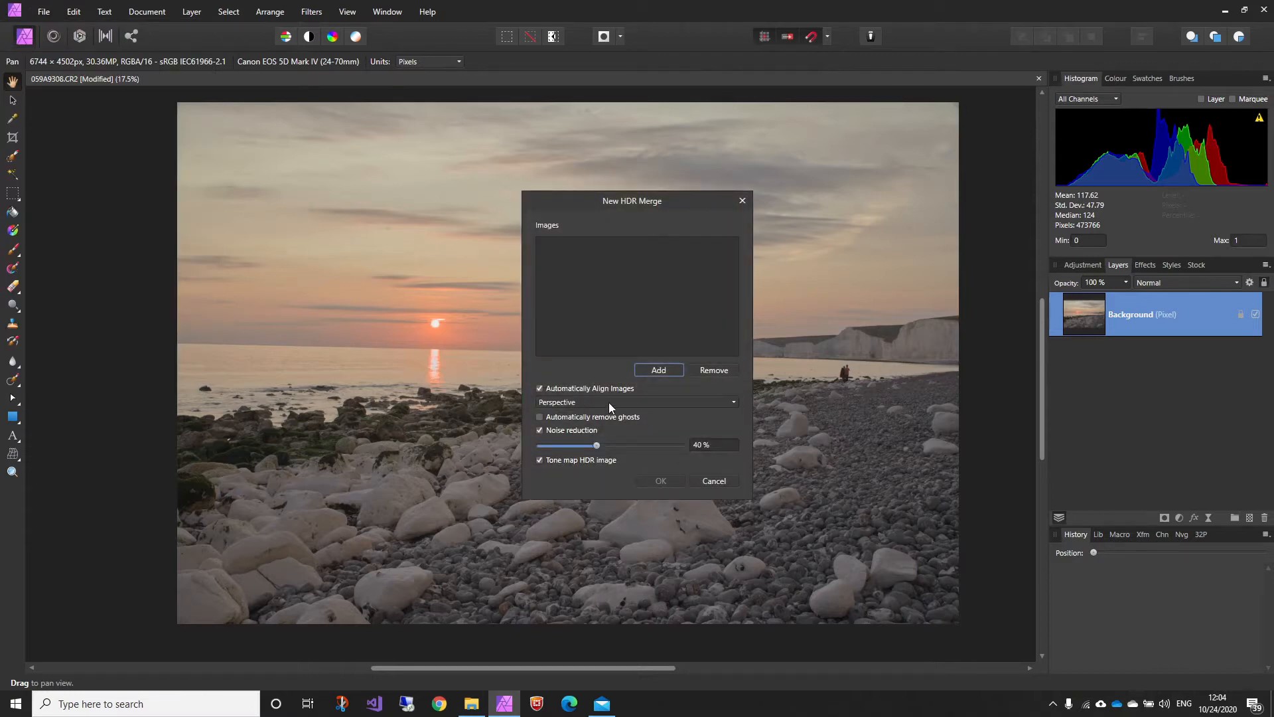
pyautogui.click(658, 370)
pyautogui.moveTo(860, 395); pyautogui.dragTo(648, 307)
pyautogui.click(1102, 546)
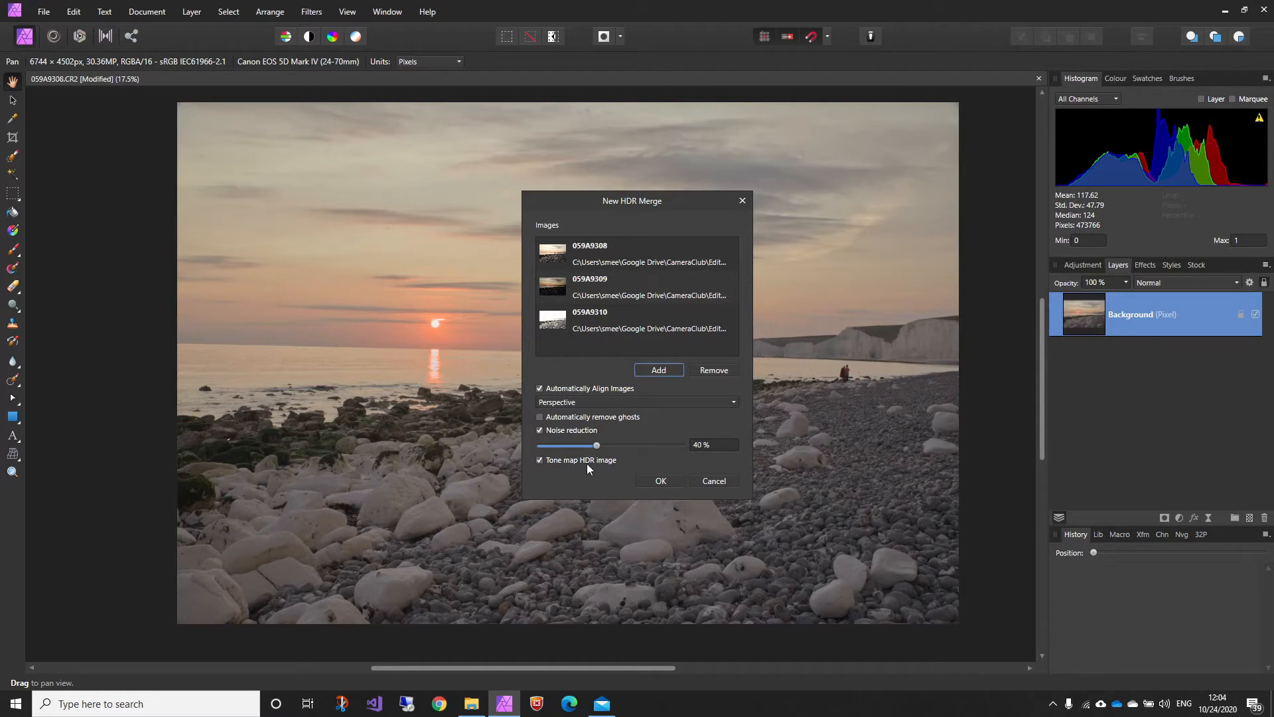
pyautogui.click(674, 479)
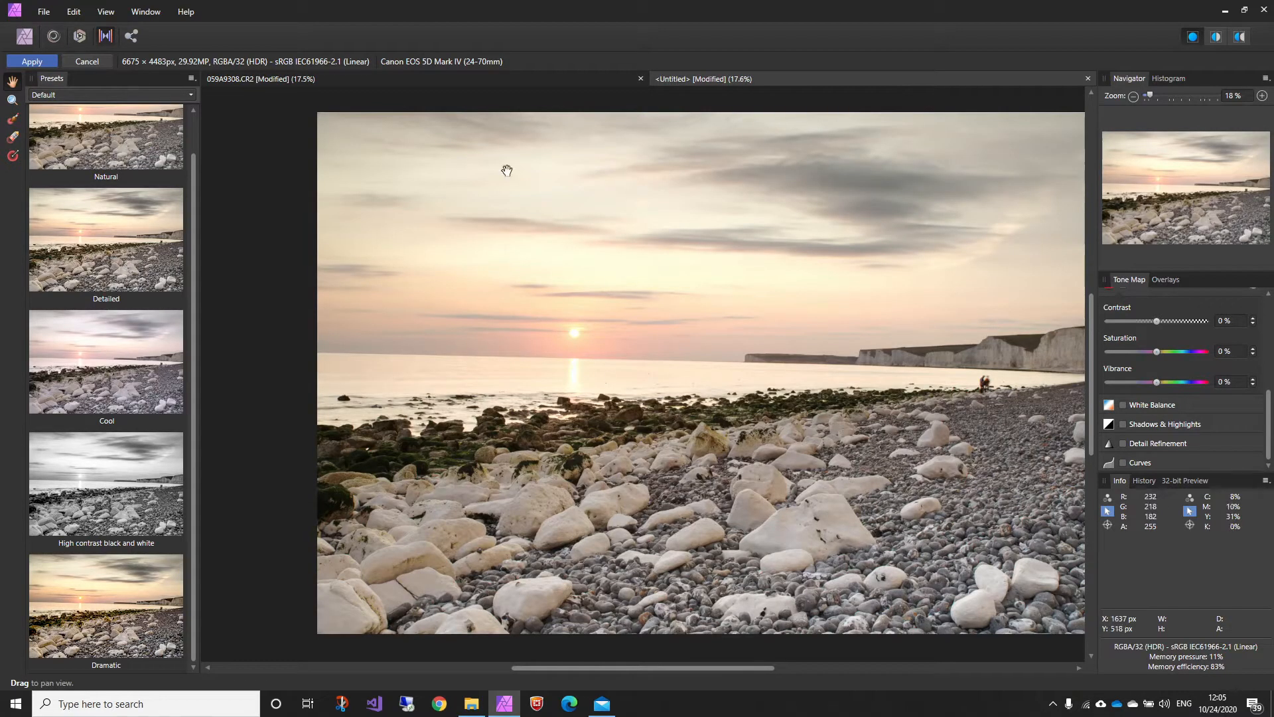
# Try the Natural and Detailed tone-mapping presets on the merged image and compare their effect on the beach stones.
pyautogui.scroll(3, 1169, 378)
pyautogui.scroll(3, 1168, 372)
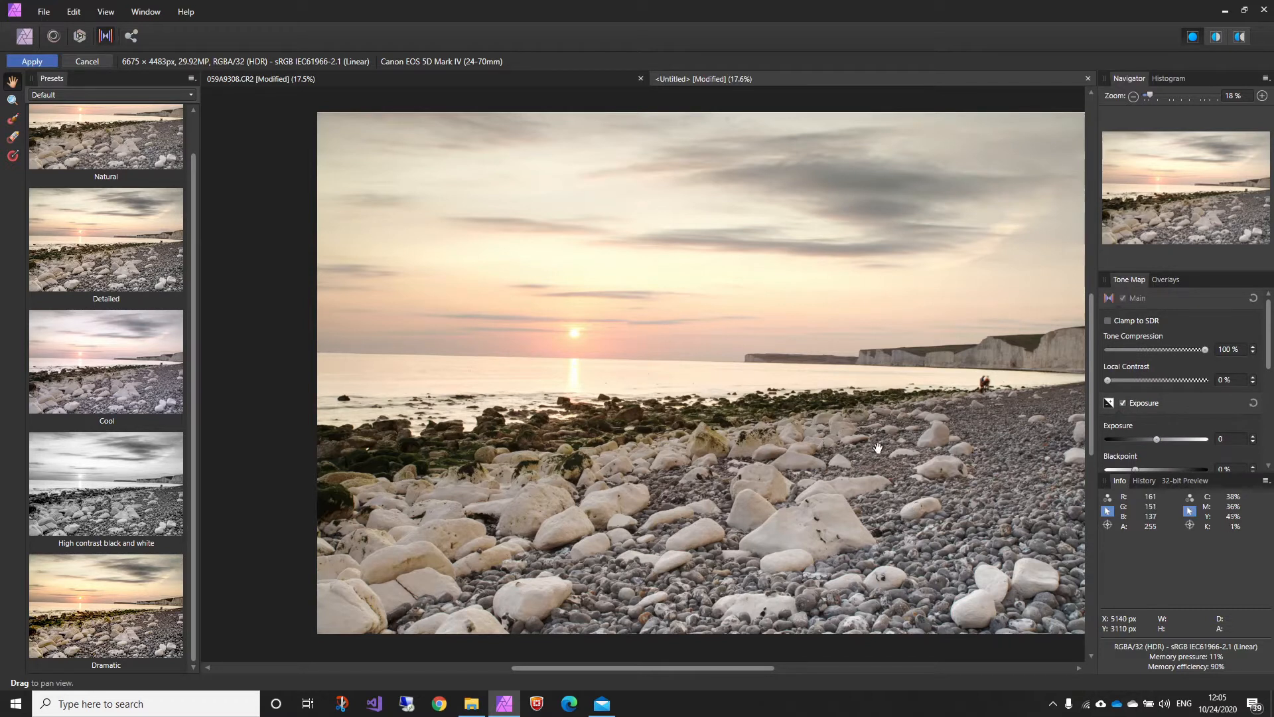
pyautogui.moveTo(764, 381); pyautogui.dragTo(716, 379)
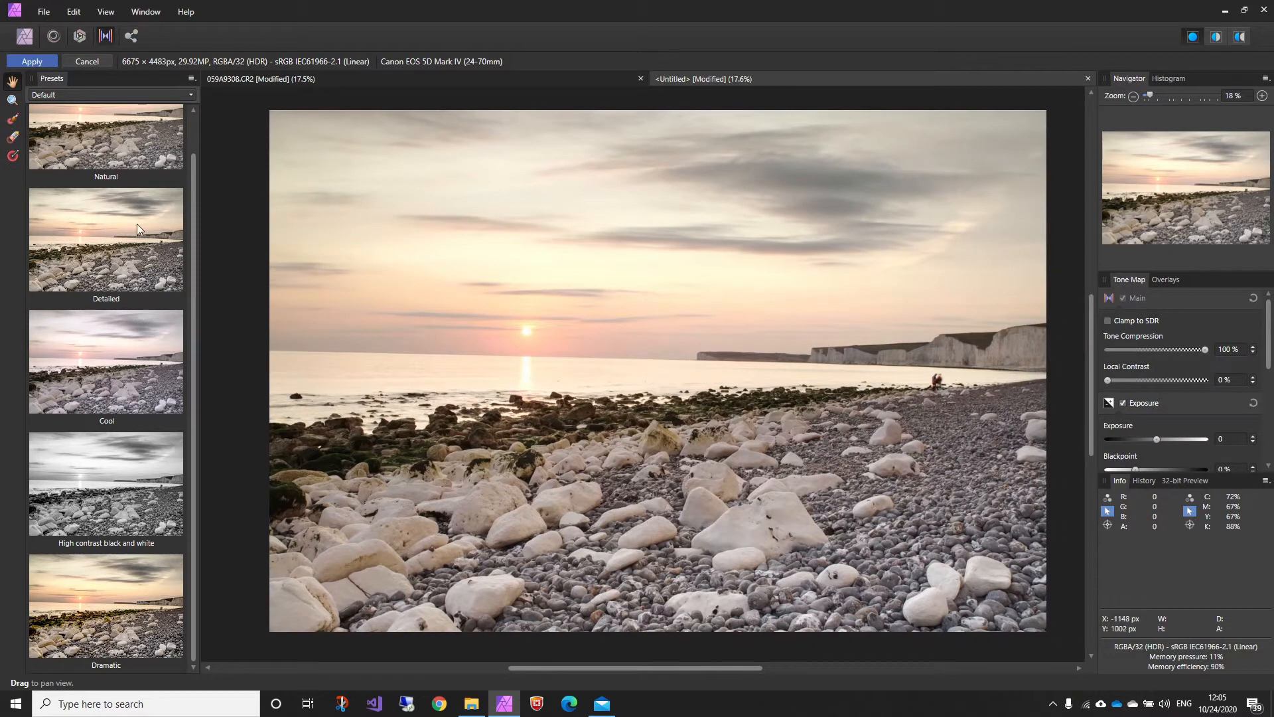
pyautogui.scroll(2, 102, 215)
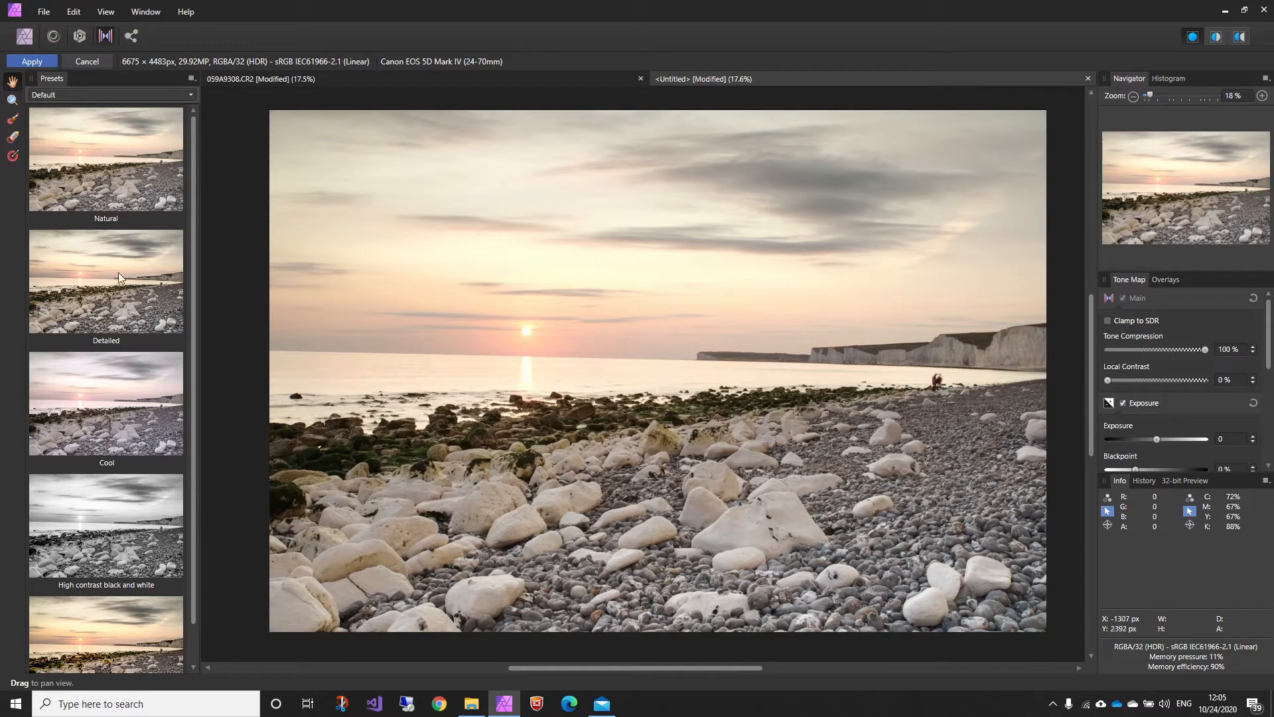
pyautogui.click(113, 172)
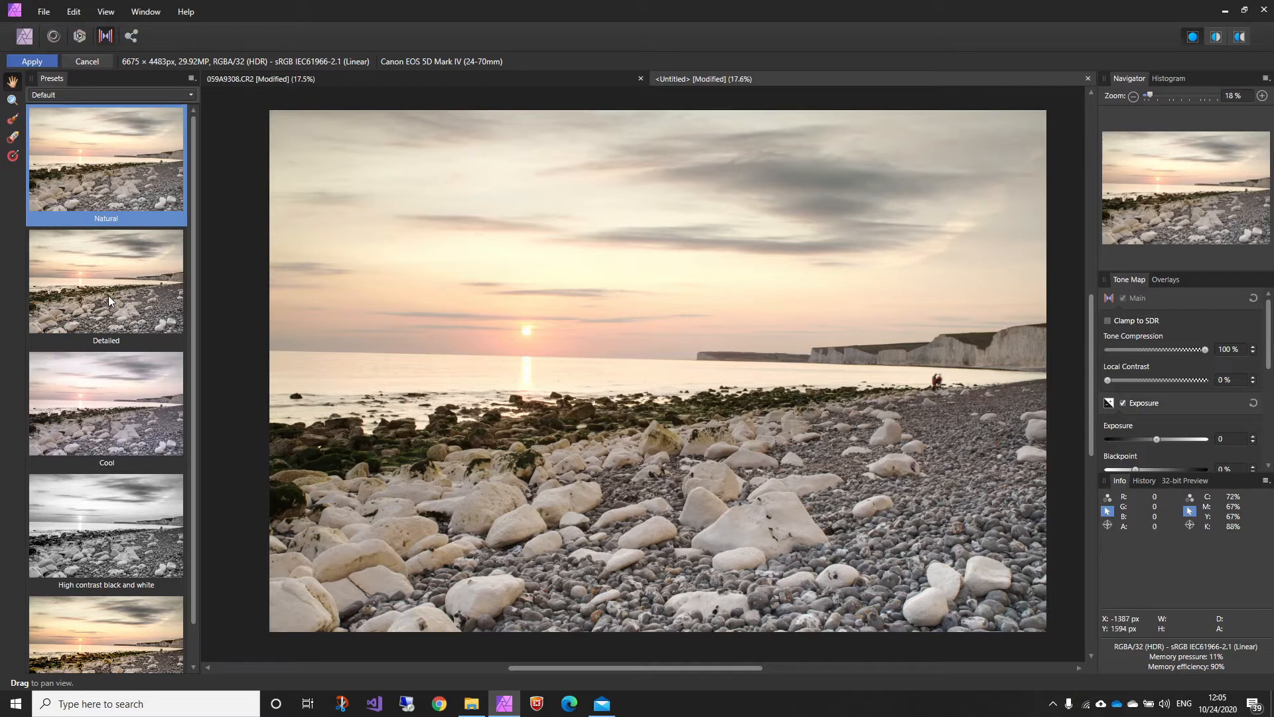
pyautogui.scroll(5, 702, 507)
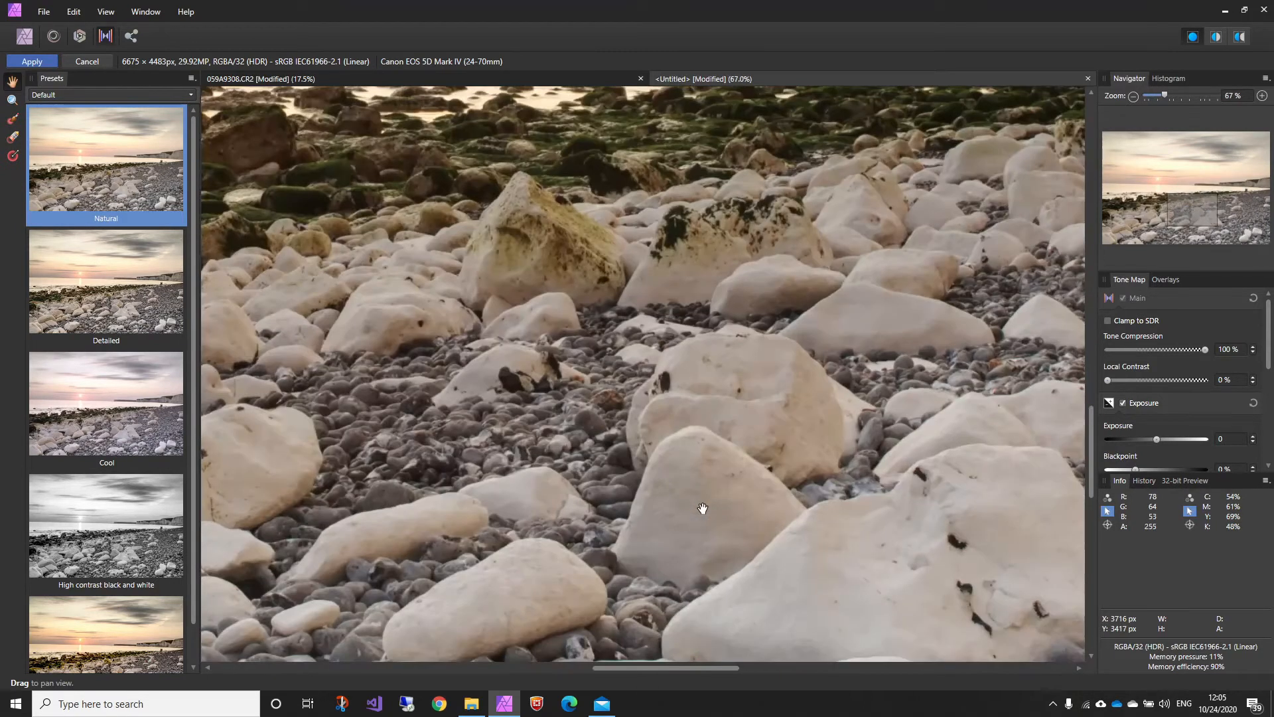
pyautogui.click(116, 283)
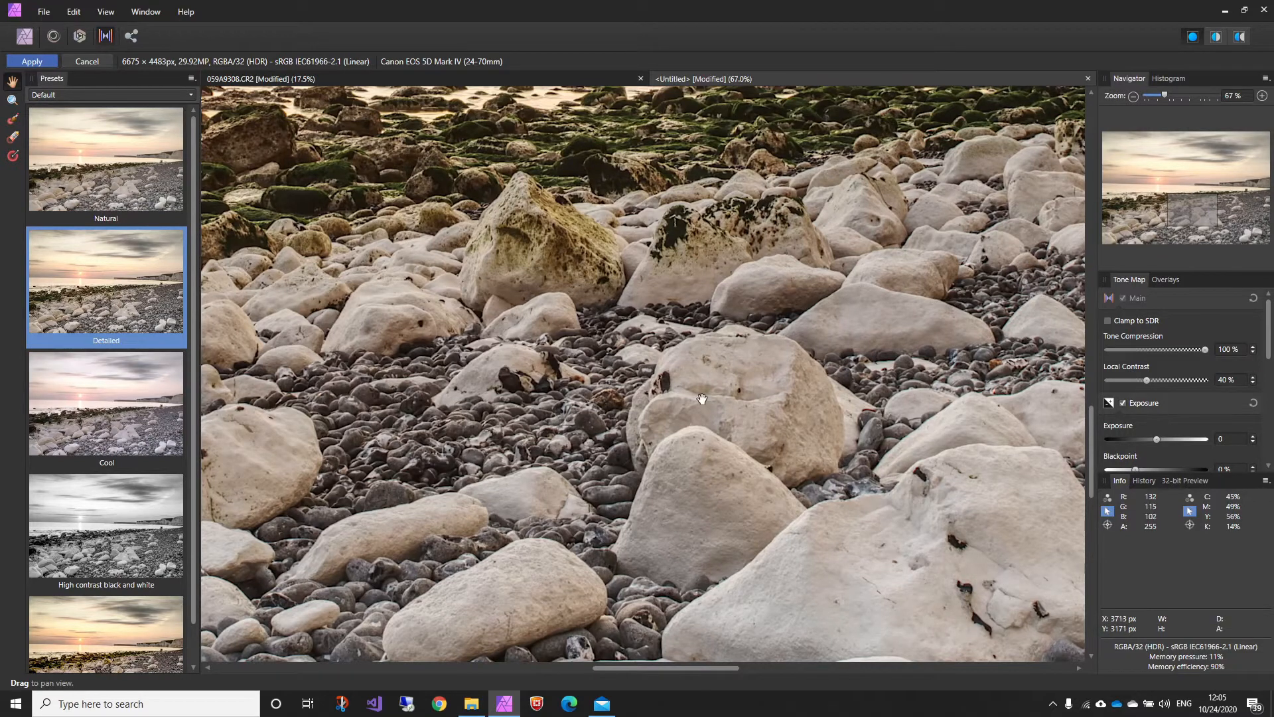
# Apply the Dramatic tone-mapping preset to the merged HDR image.
pyautogui.scroll(-2, 702, 398)
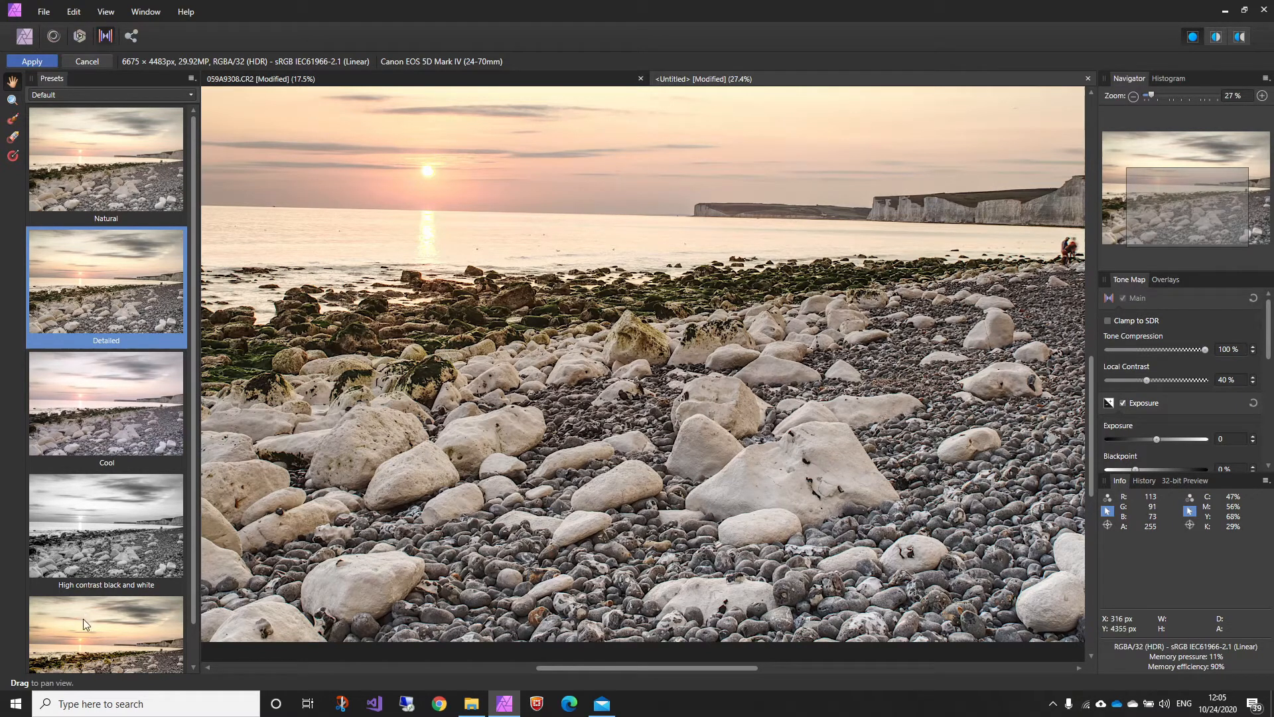
pyautogui.scroll(-1, 82, 619)
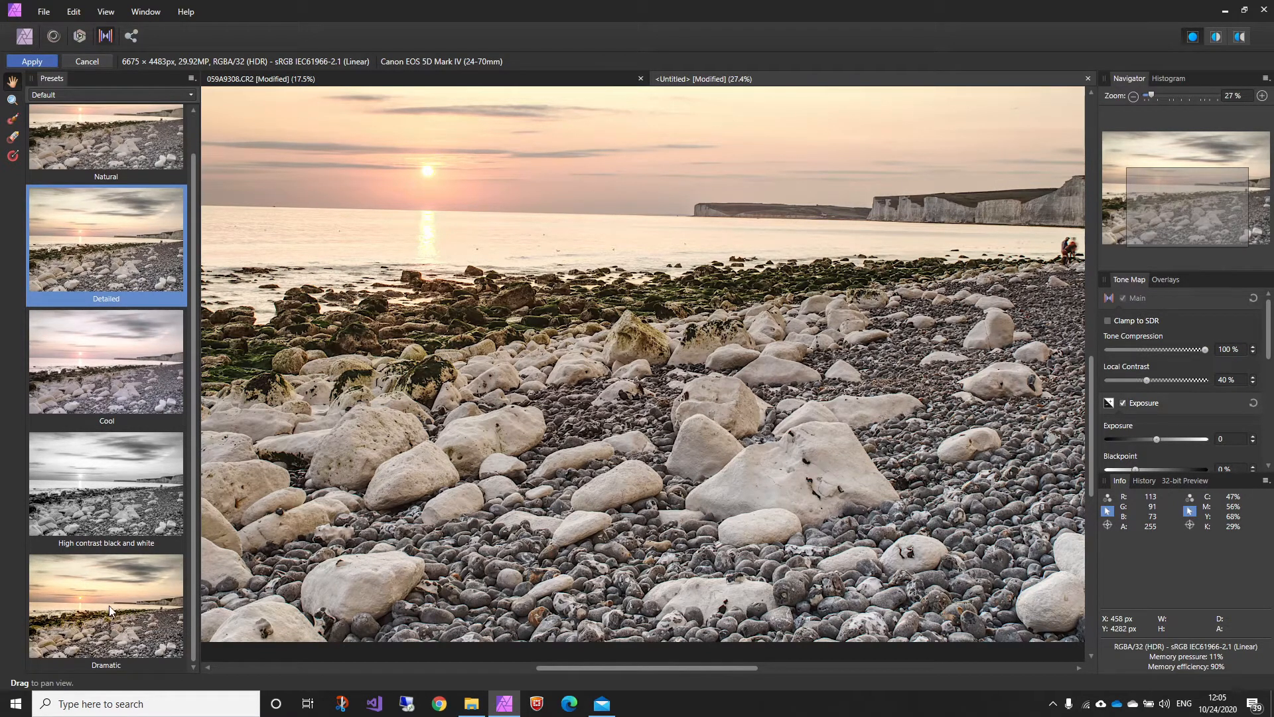
pyautogui.click(109, 606)
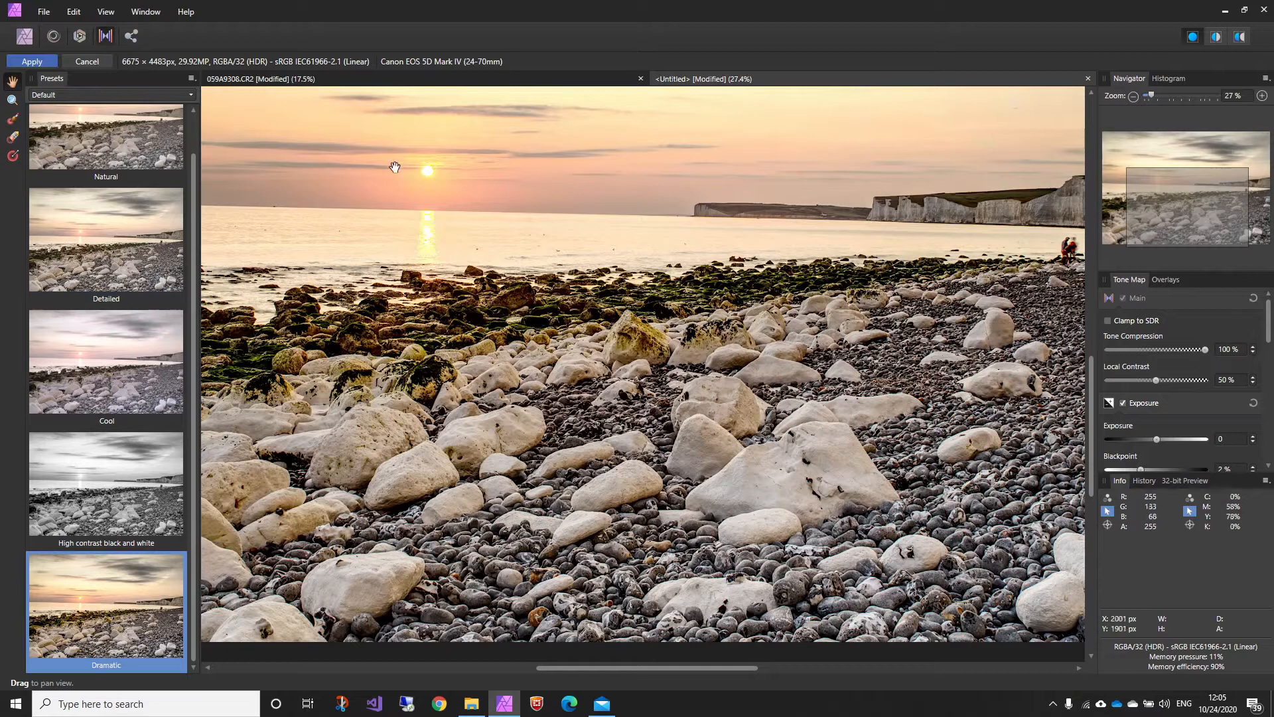
# Set the Dramatic tone mapping's Local Contrast to 51 %.
pyautogui.moveTo(527, 234); pyautogui.dragTo(594, 365)
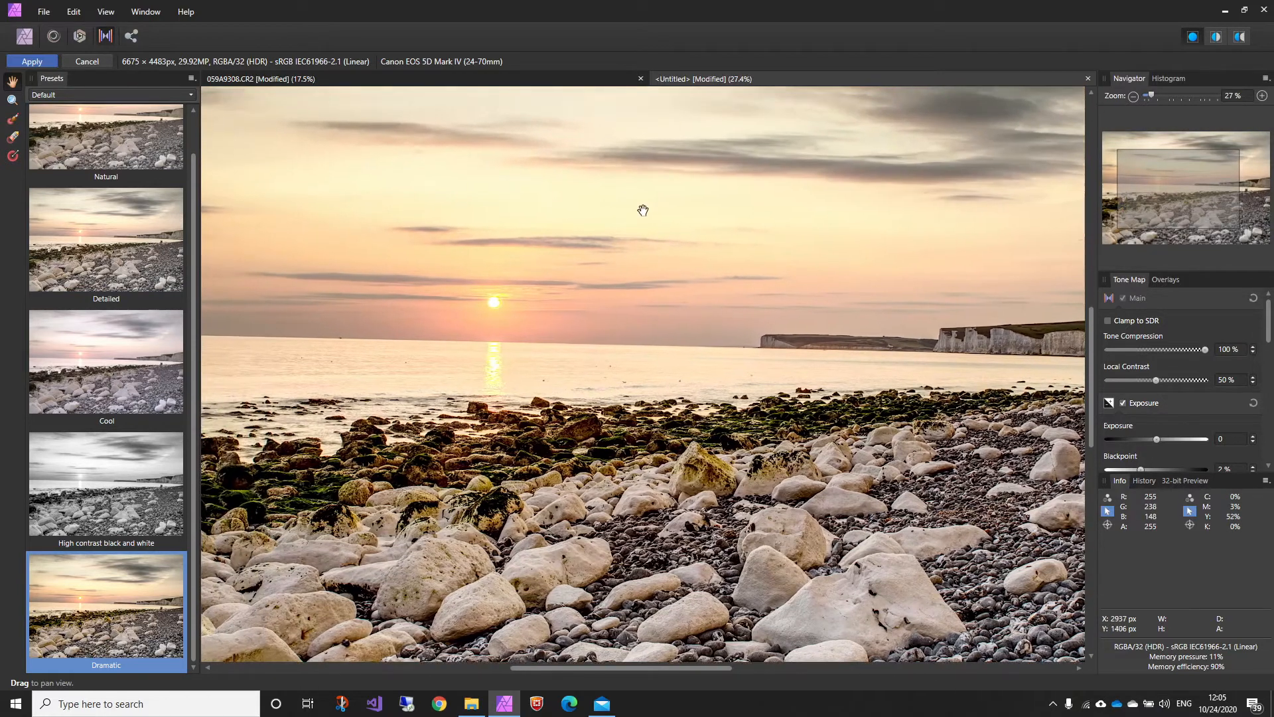
pyautogui.scroll(6, 661, 495)
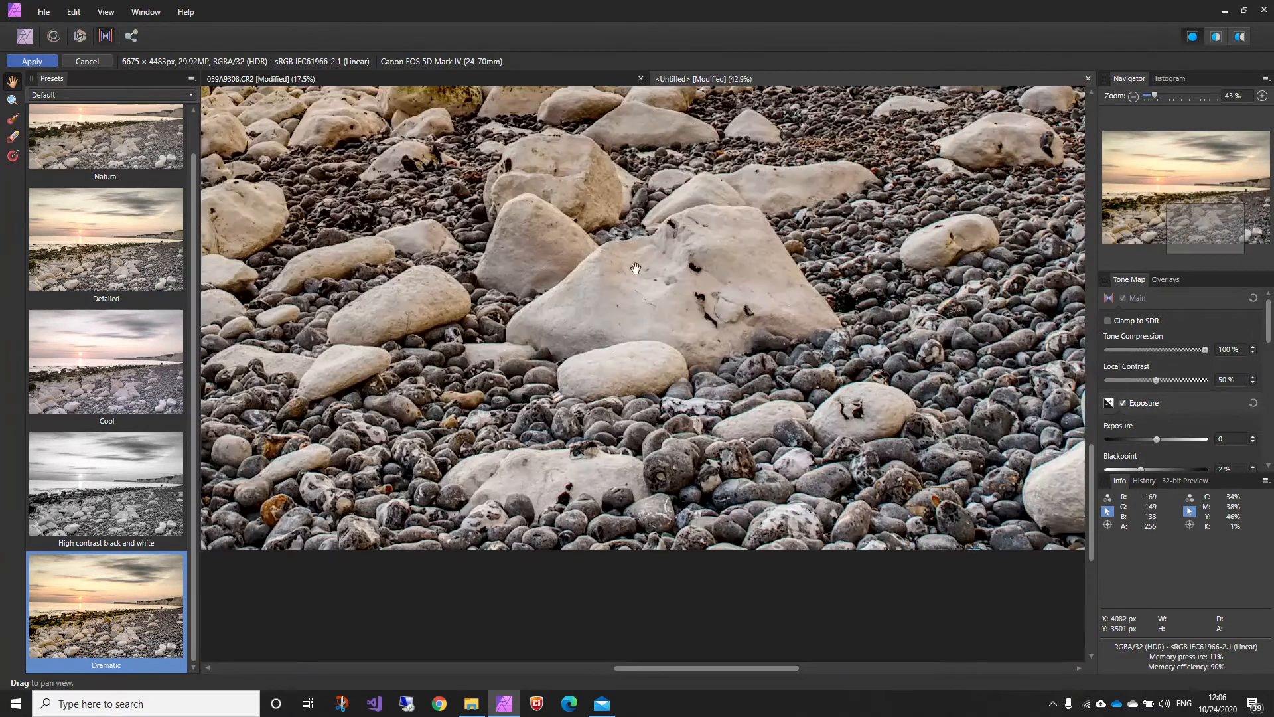
pyautogui.scroll(-7, 635, 266)
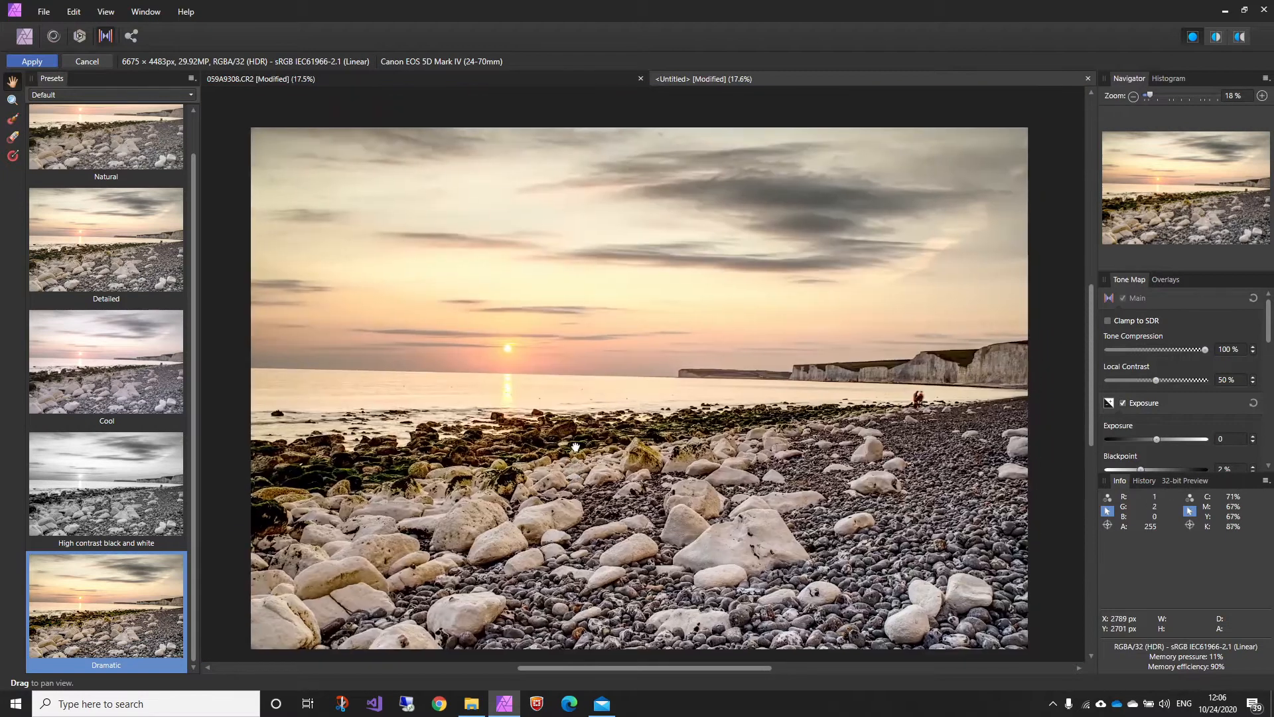
pyautogui.moveTo(576, 447)
pyautogui.mouseDown()
pyautogui.moveTo(563, 418)
pyautogui.moveTo(563, 431)
pyautogui.mouseUp()
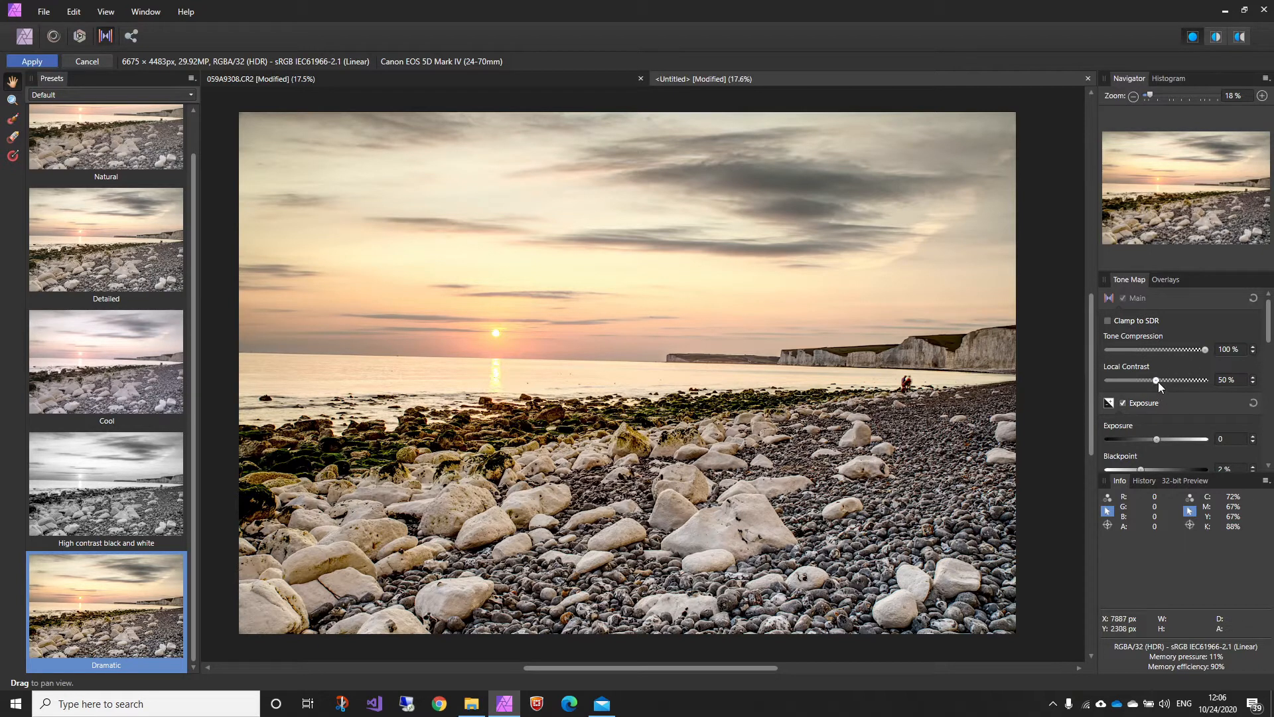
pyautogui.moveTo(1160, 380)
pyautogui.mouseDown()
pyautogui.moveTo(1186, 377)
pyautogui.moveTo(1144, 381)
pyautogui.moveTo(1202, 376)
pyautogui.moveTo(1157, 375)
pyautogui.mouseUp()
# Review the remaining tone map settings down to the curves and apply the tone mapping to the merged image.
pyautogui.scroll(-3, 1204, 389)
pyautogui.scroll(-6, 1181, 398)
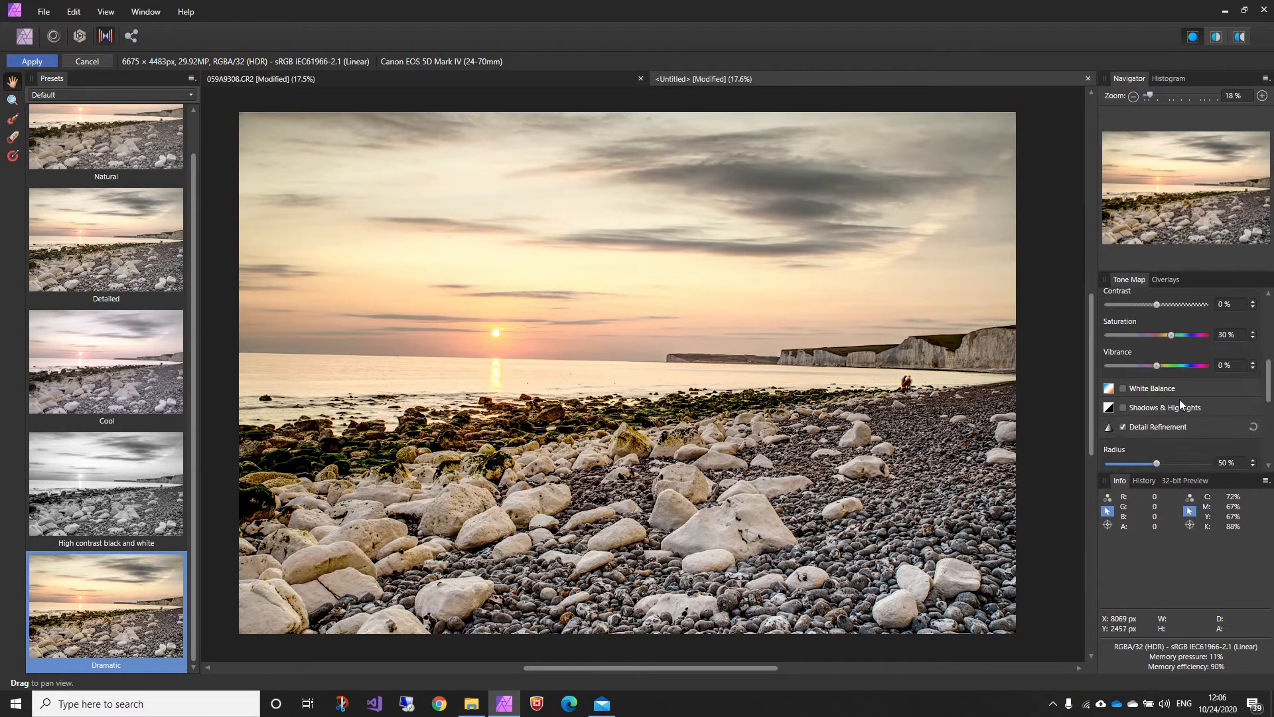
pyautogui.scroll(-2, 1180, 408)
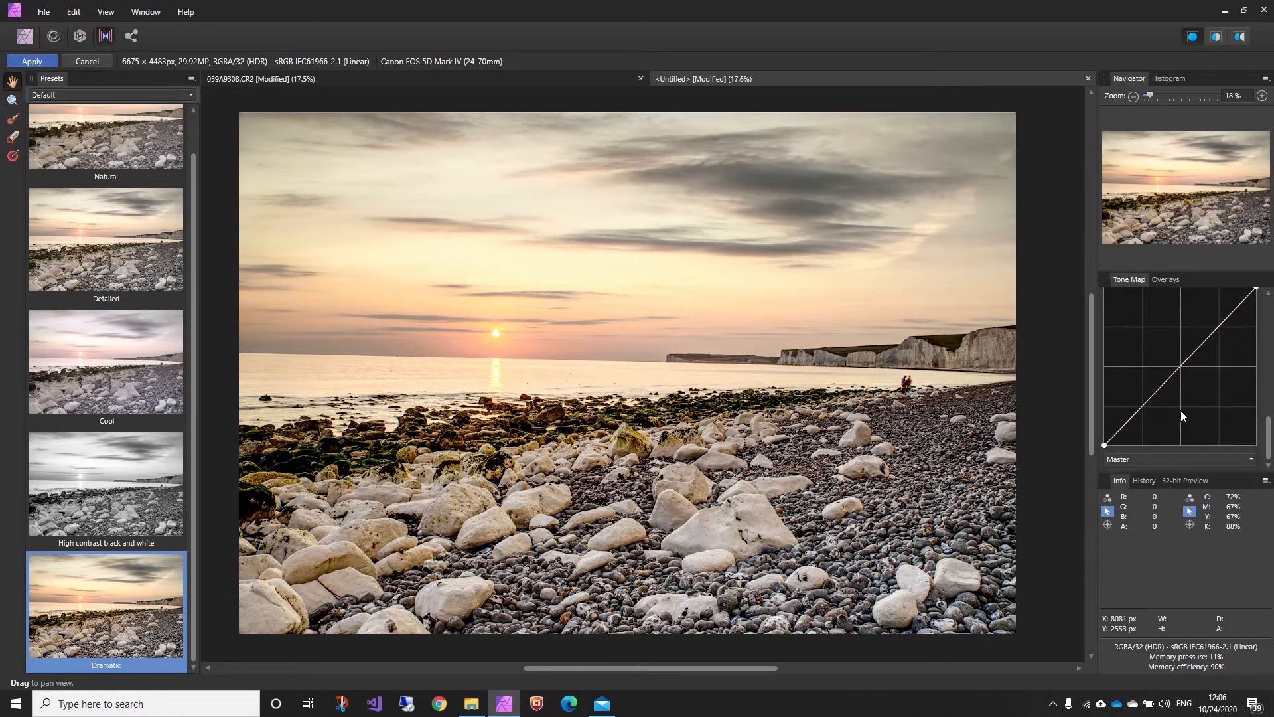
pyautogui.scroll(3, 1181, 412)
pyautogui.scroll(8, 1180, 413)
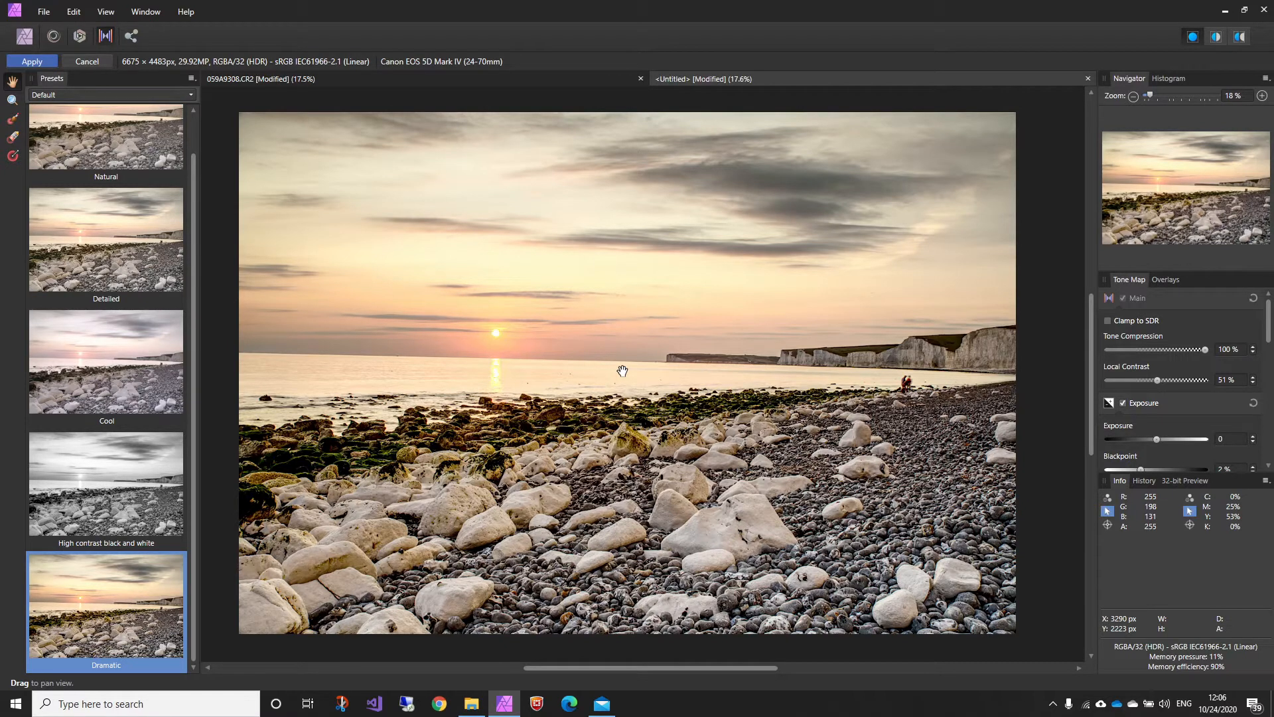
pyautogui.click(49, 61)
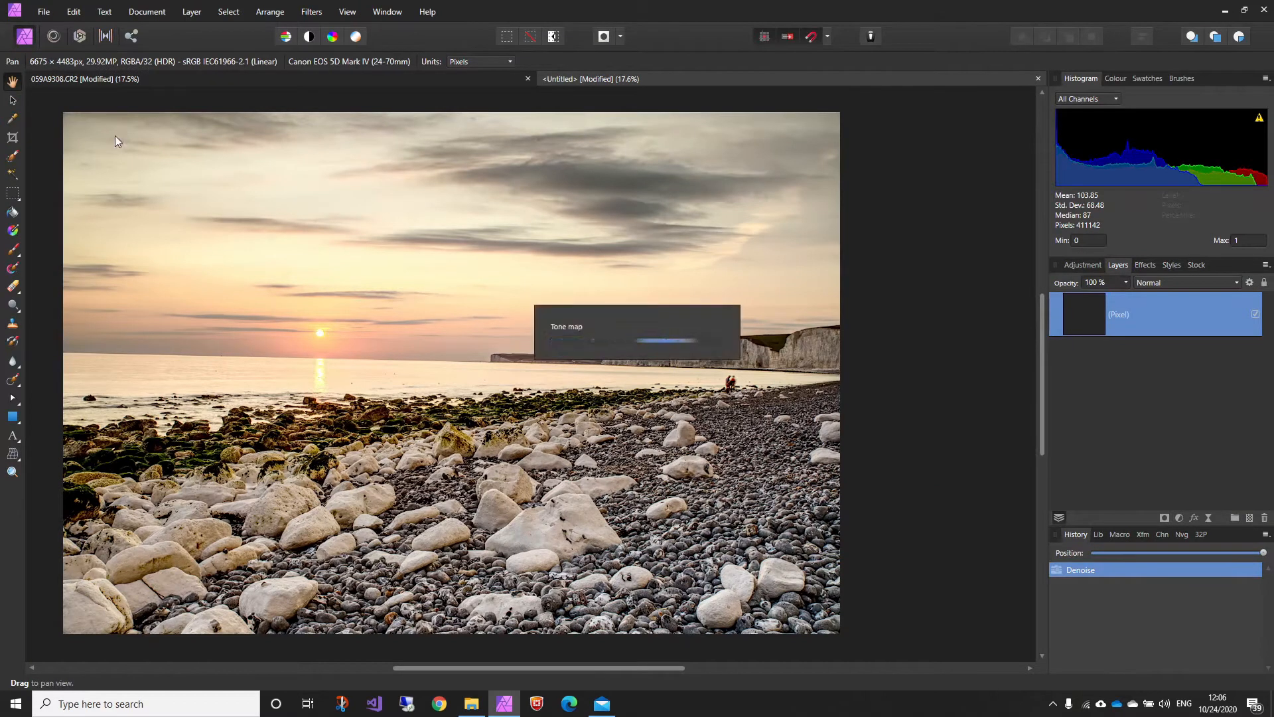
# Examine the tone-mapped image as a whole and around the cliffs, pebbles and people on the beach.
pyautogui.moveTo(447, 414); pyautogui.dragTo(516, 385)
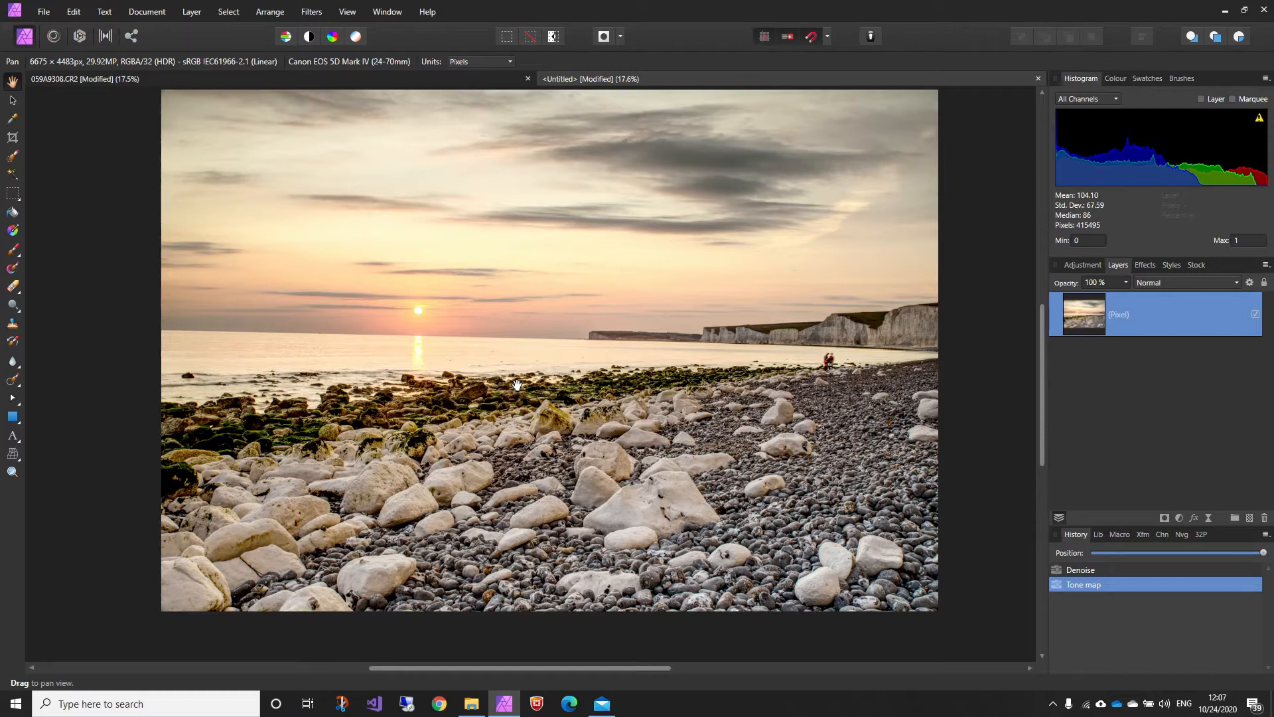
pyautogui.scroll(4, 821, 355)
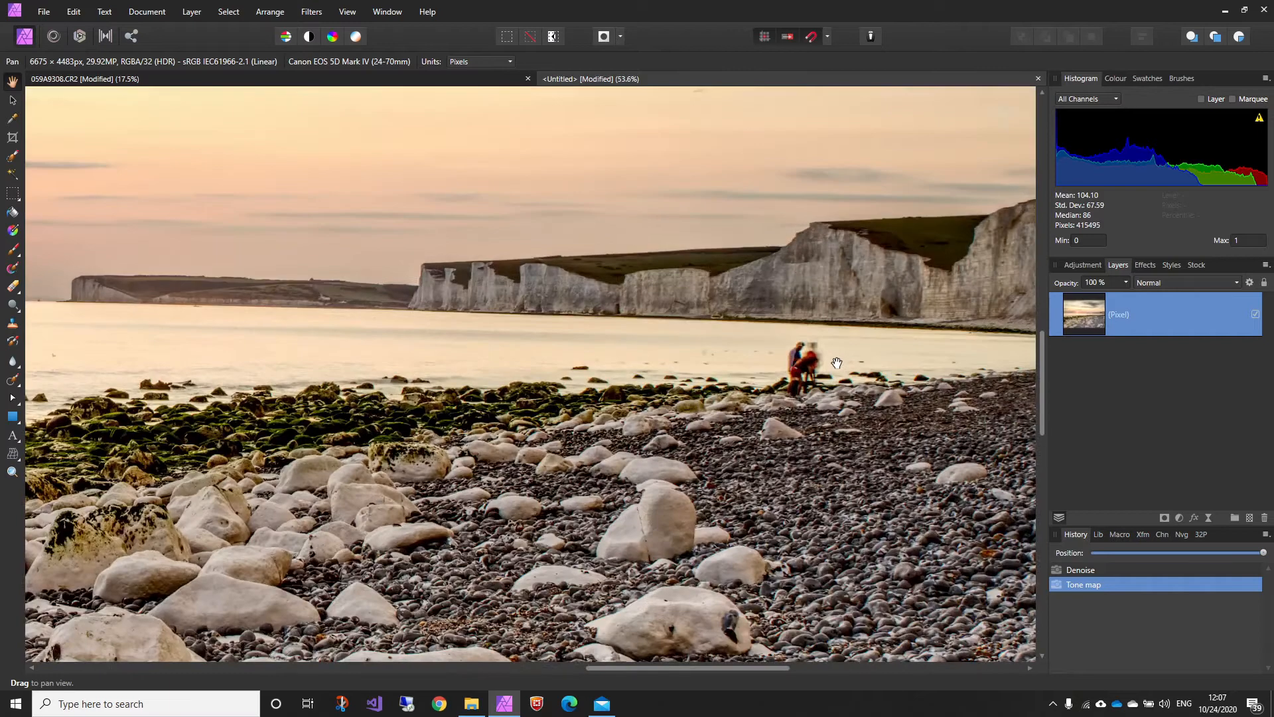
pyautogui.scroll(-3, 807, 362)
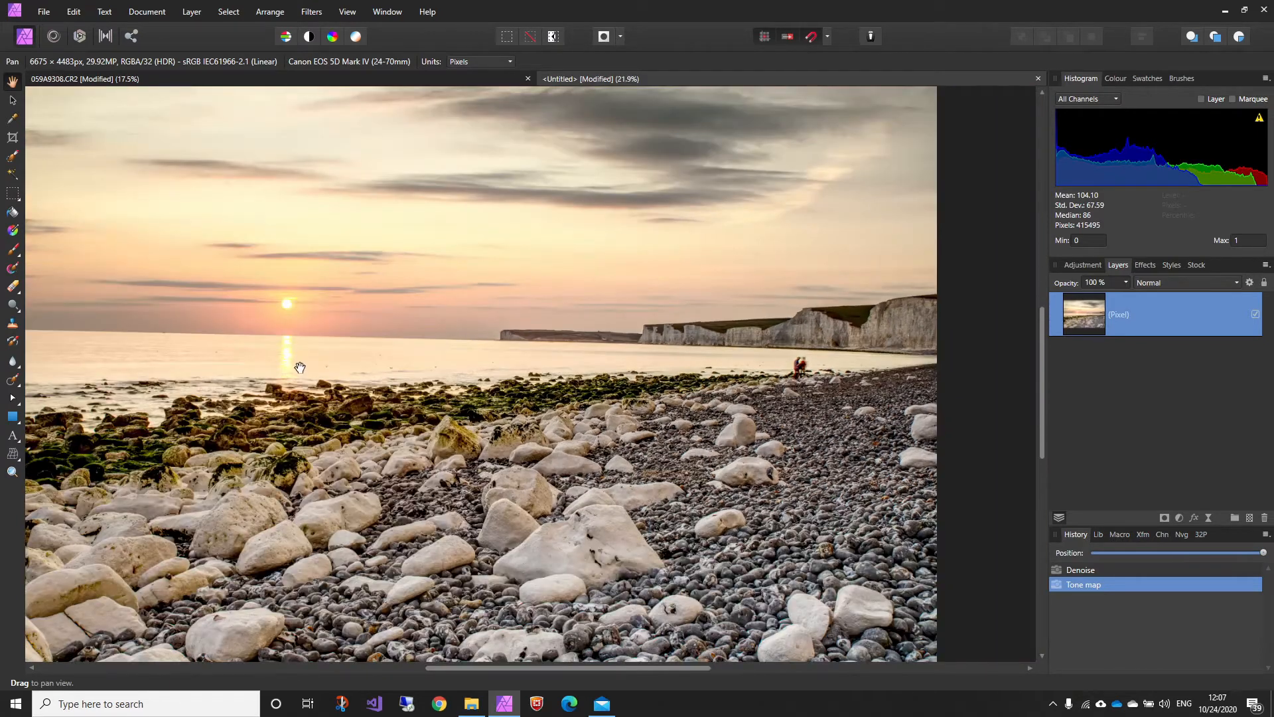
pyautogui.scroll(-1, 312, 361)
pyautogui.moveTo(441, 420); pyautogui.dragTo(459, 414)
pyautogui.scroll(3, 856, 391)
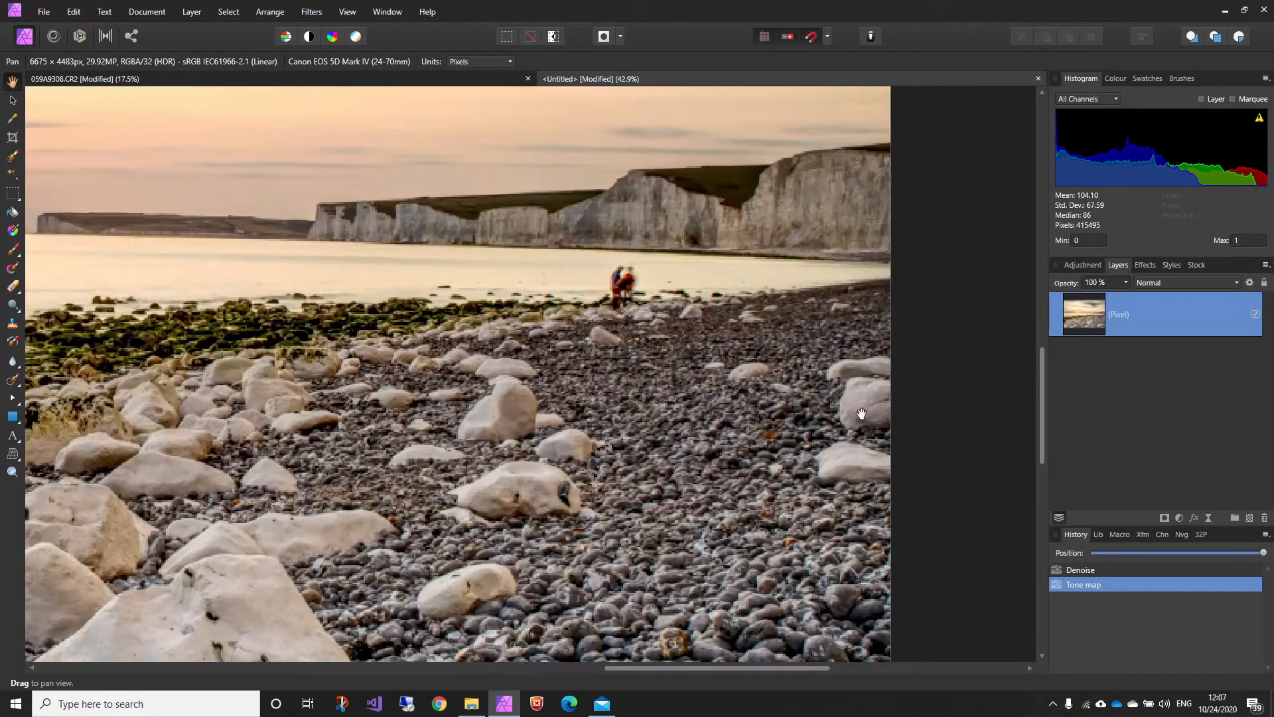
pyautogui.scroll(-3, 873, 479)
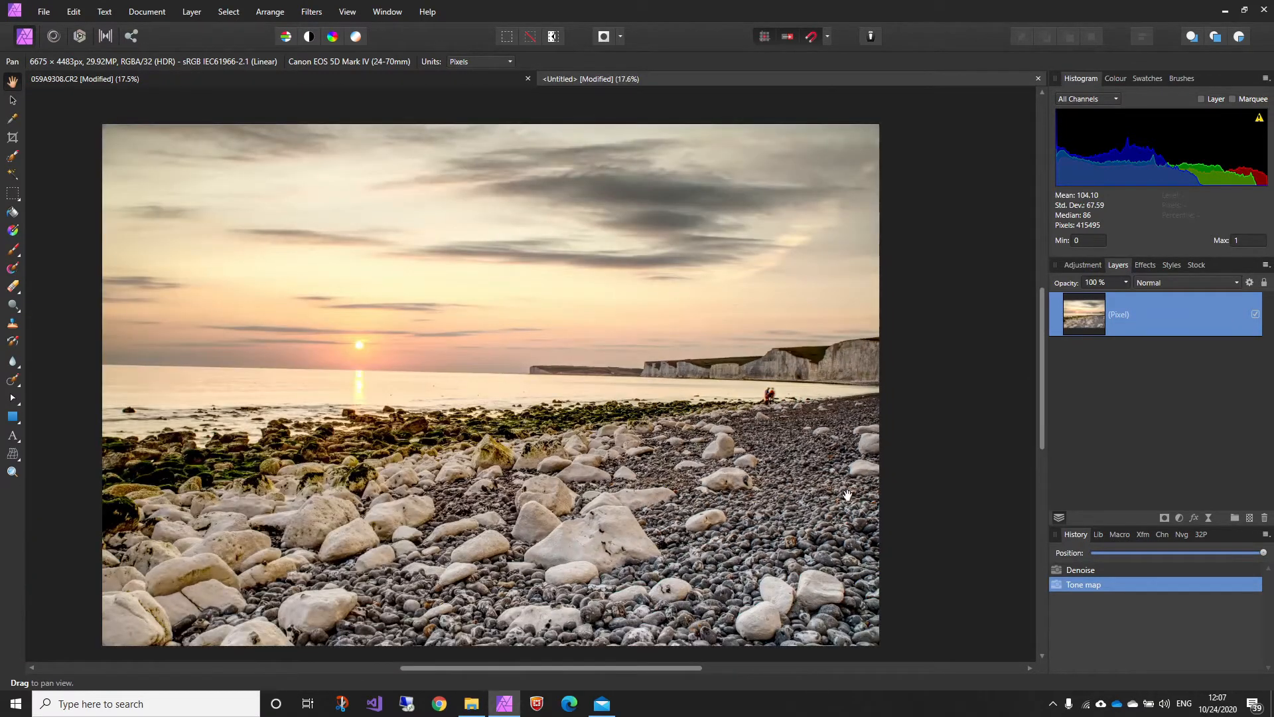
pyautogui.moveTo(387, 460); pyautogui.dragTo(480, 416)
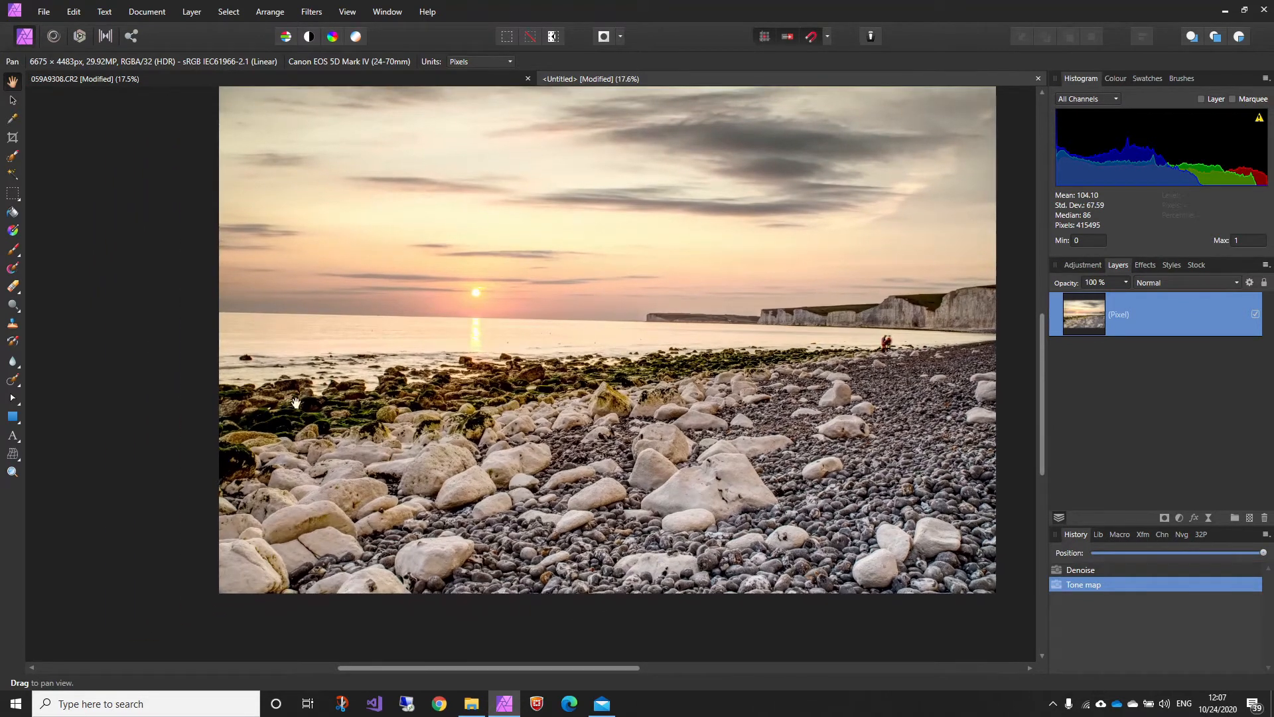
# Inspect the birds on the sea and the people on the shoreline up close for ghosting from the merge.
pyautogui.scroll(6, 654, 330)
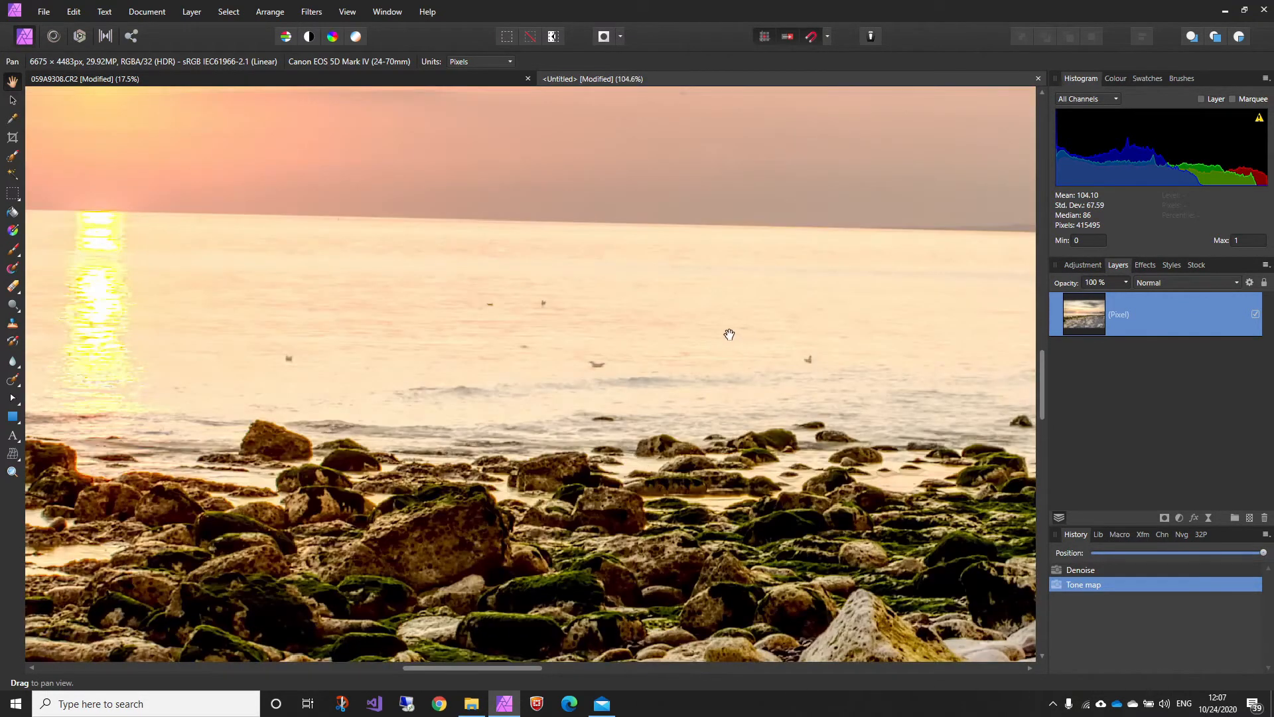
pyautogui.scroll(1, 713, 333)
pyautogui.moveTo(714, 334); pyautogui.dragTo(291, 366)
pyautogui.scroll(1, 688, 381)
pyautogui.moveTo(688, 382); pyautogui.dragTo(142, 319)
pyautogui.moveTo(685, 319); pyautogui.dragTo(125, 356)
pyautogui.moveTo(647, 375); pyautogui.dragTo(313, 315)
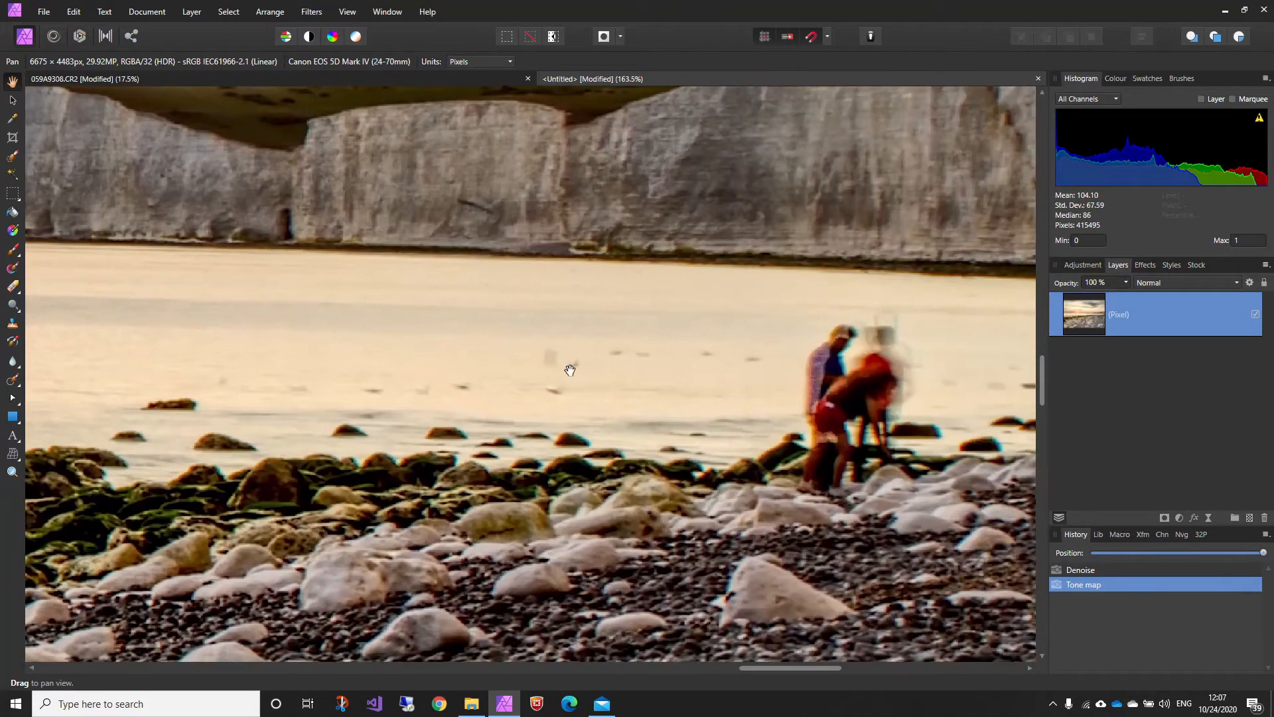
pyautogui.scroll(-3, 647, 359)
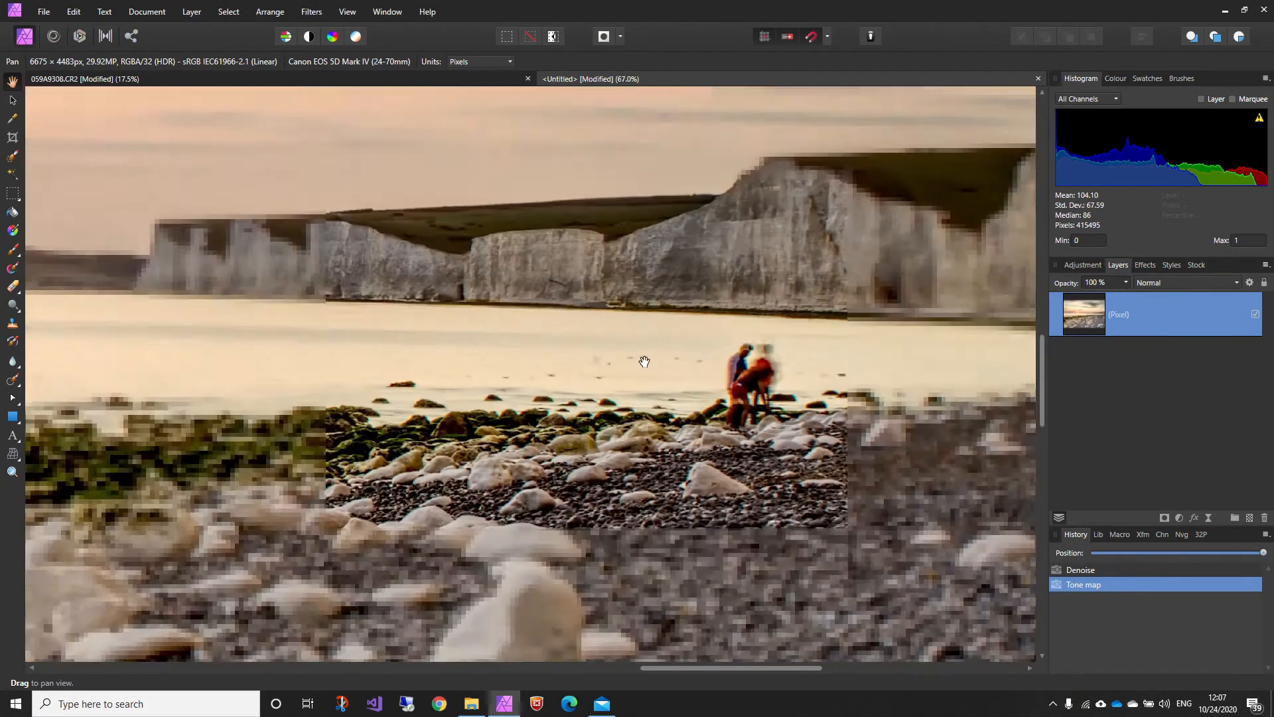
pyautogui.scroll(-2, 388, 360)
pyautogui.moveTo(268, 334); pyautogui.dragTo(533, 349)
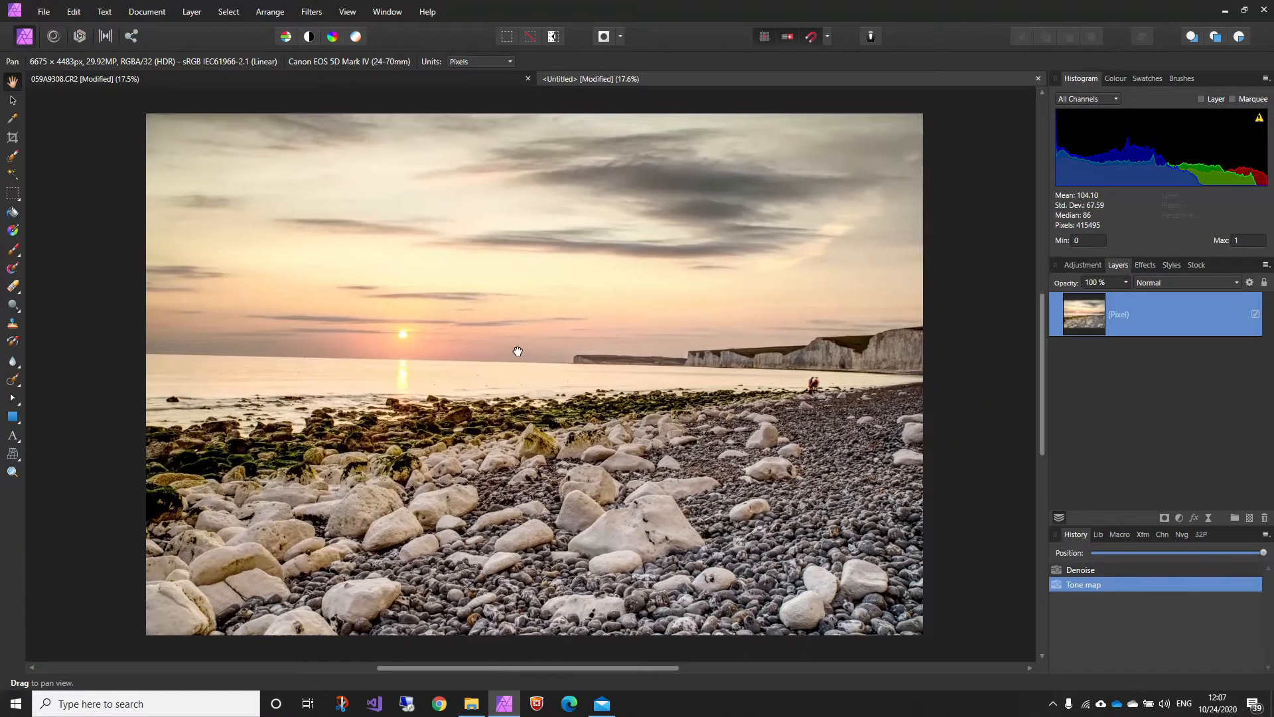
# Duplicate the tone-mapped pixel layer and hide the lower original.
pyautogui.rightClick(1085, 315)
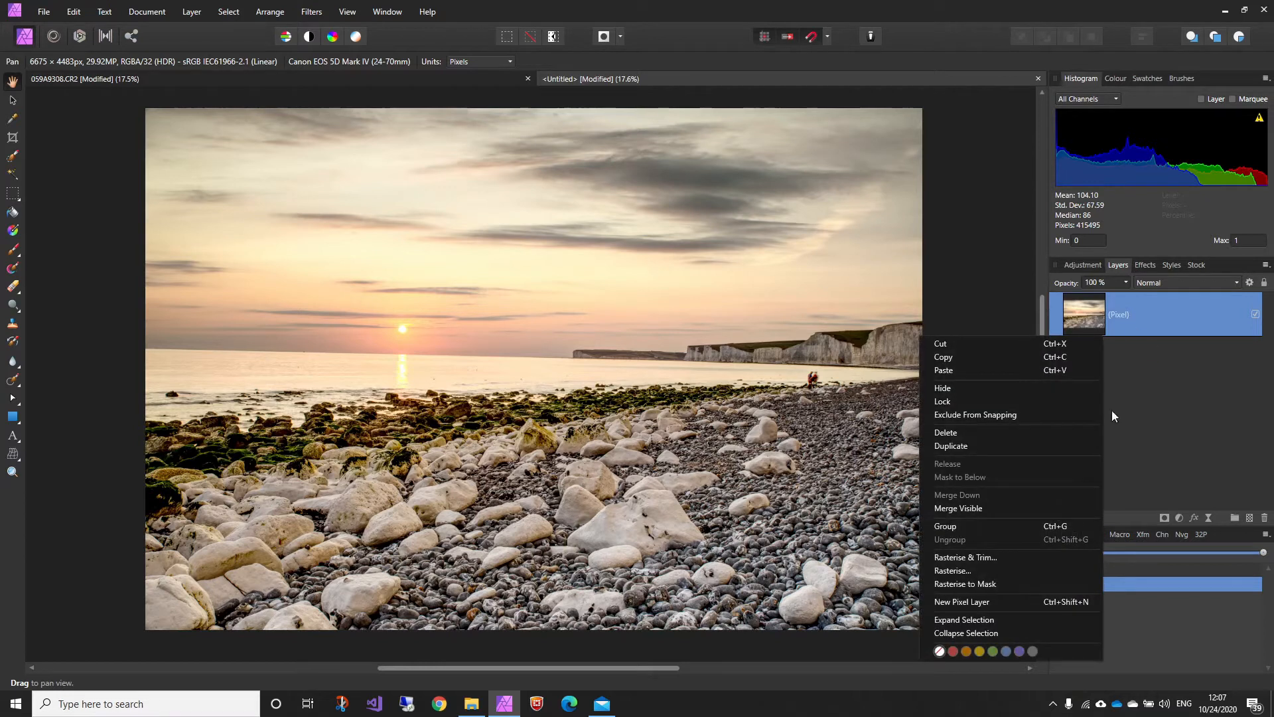
pyautogui.click(1002, 445)
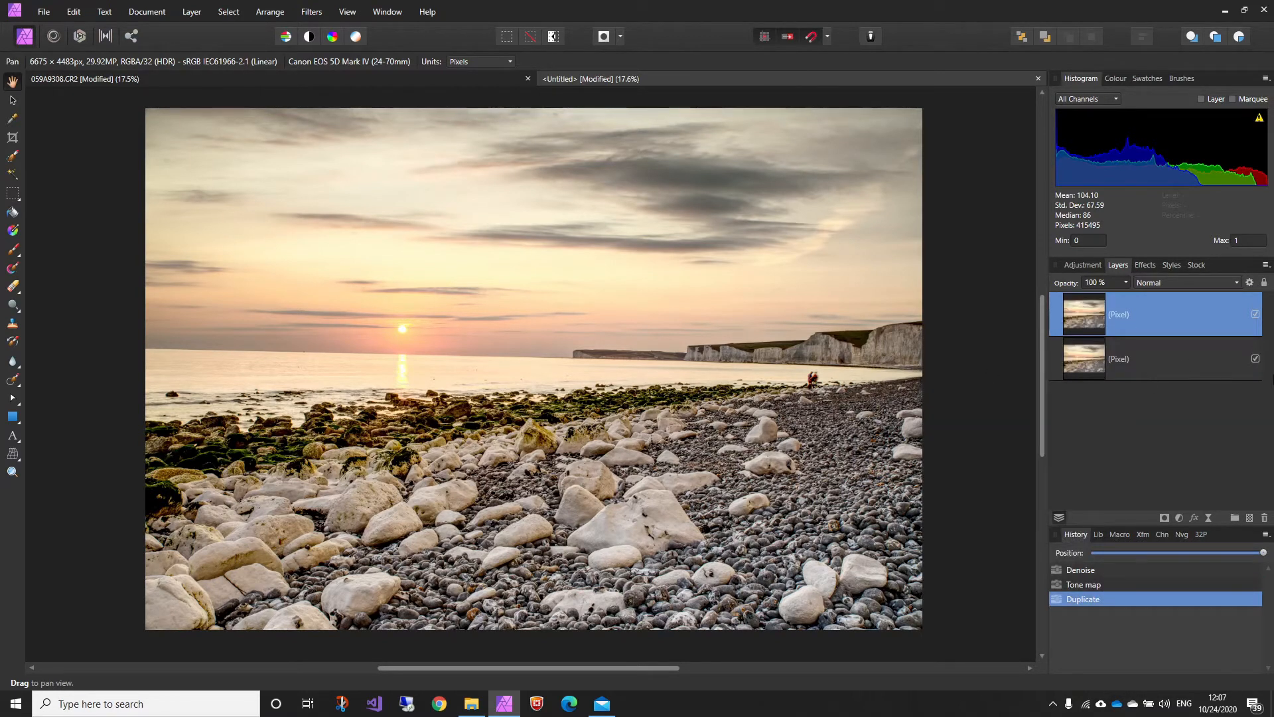
pyautogui.click(1254, 359)
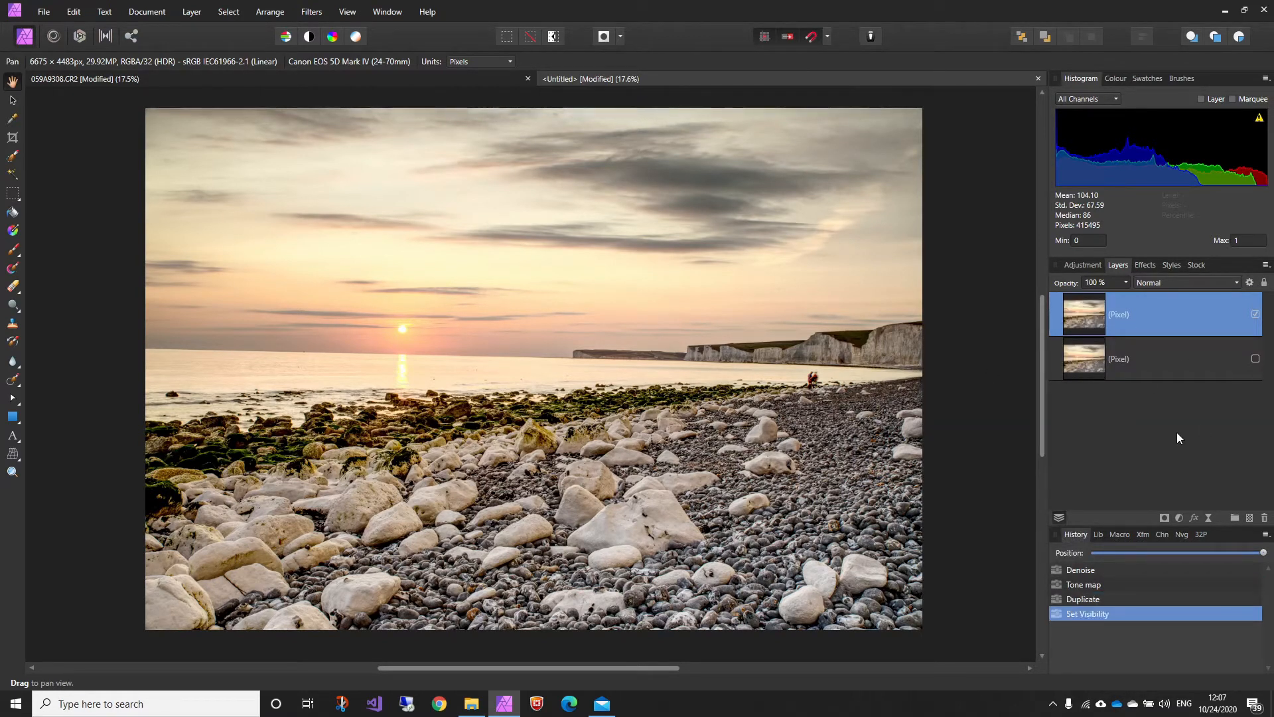
# Rasterise and trim the upper layer, and straighten the image along the sea horizon with a 420 × 297 mm, 300 DPI resample crop.
pyautogui.rightClick(1085, 312)
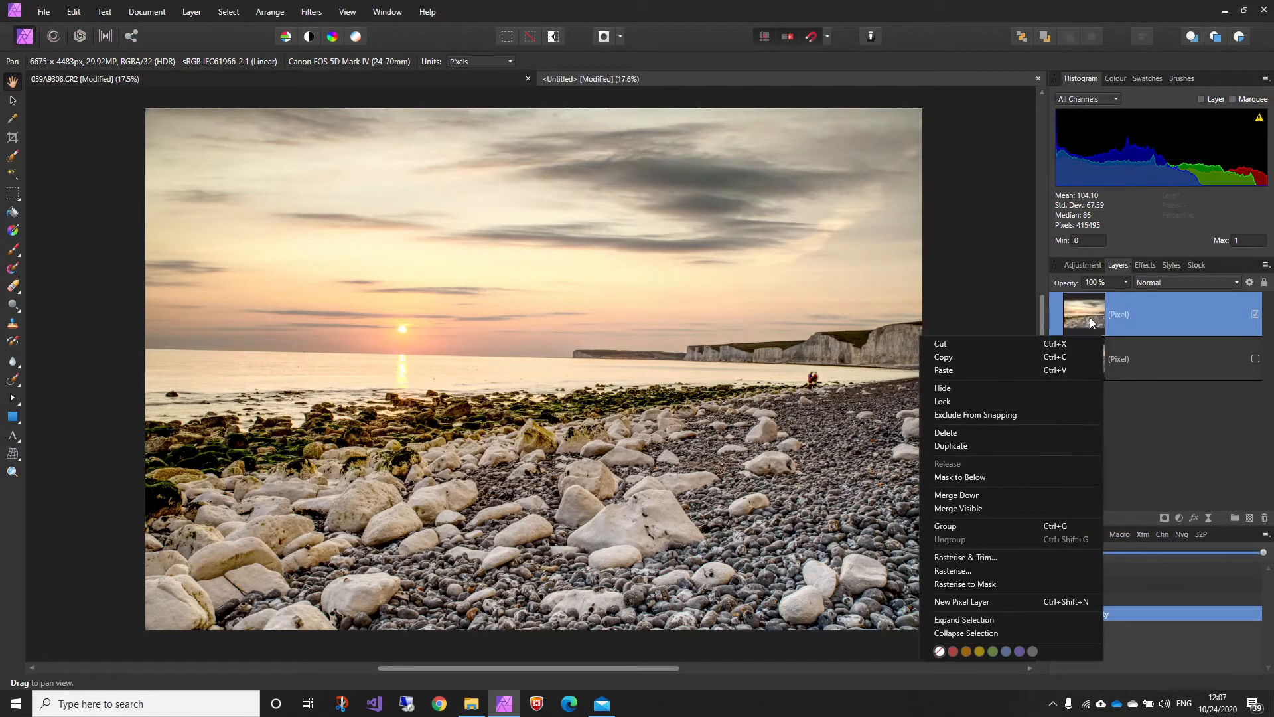
pyautogui.click(970, 558)
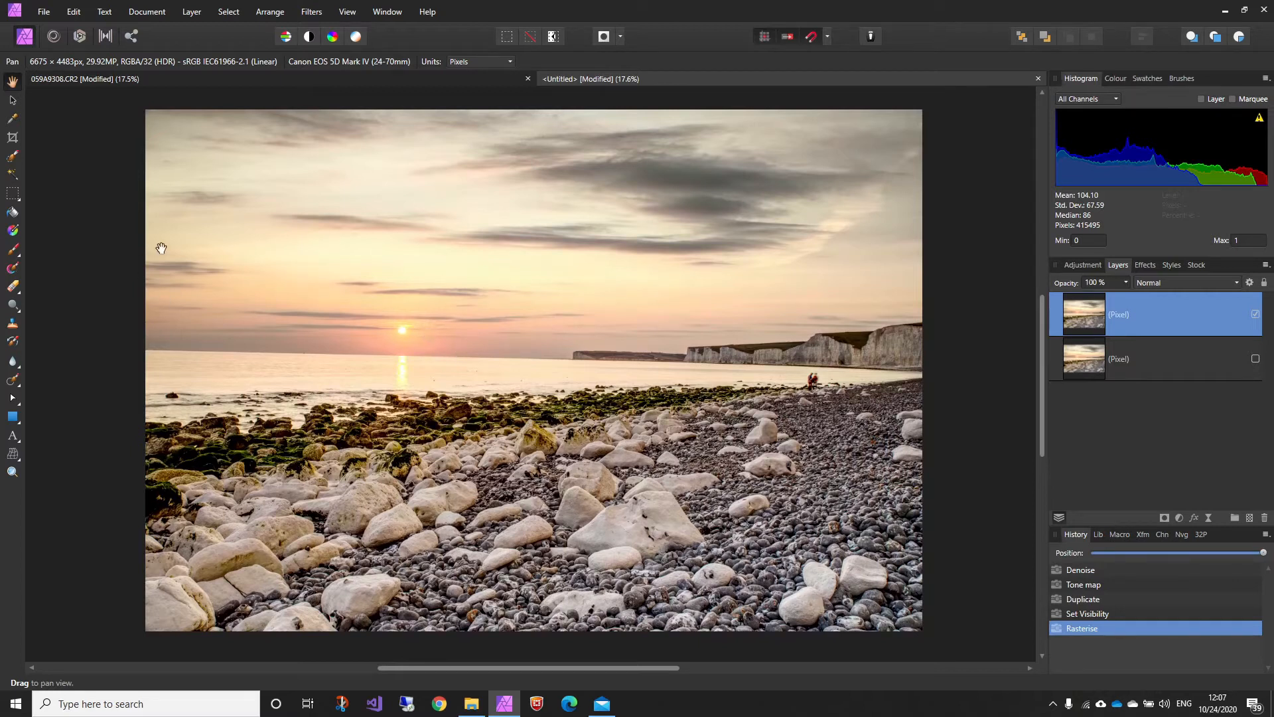
pyautogui.click(12, 138)
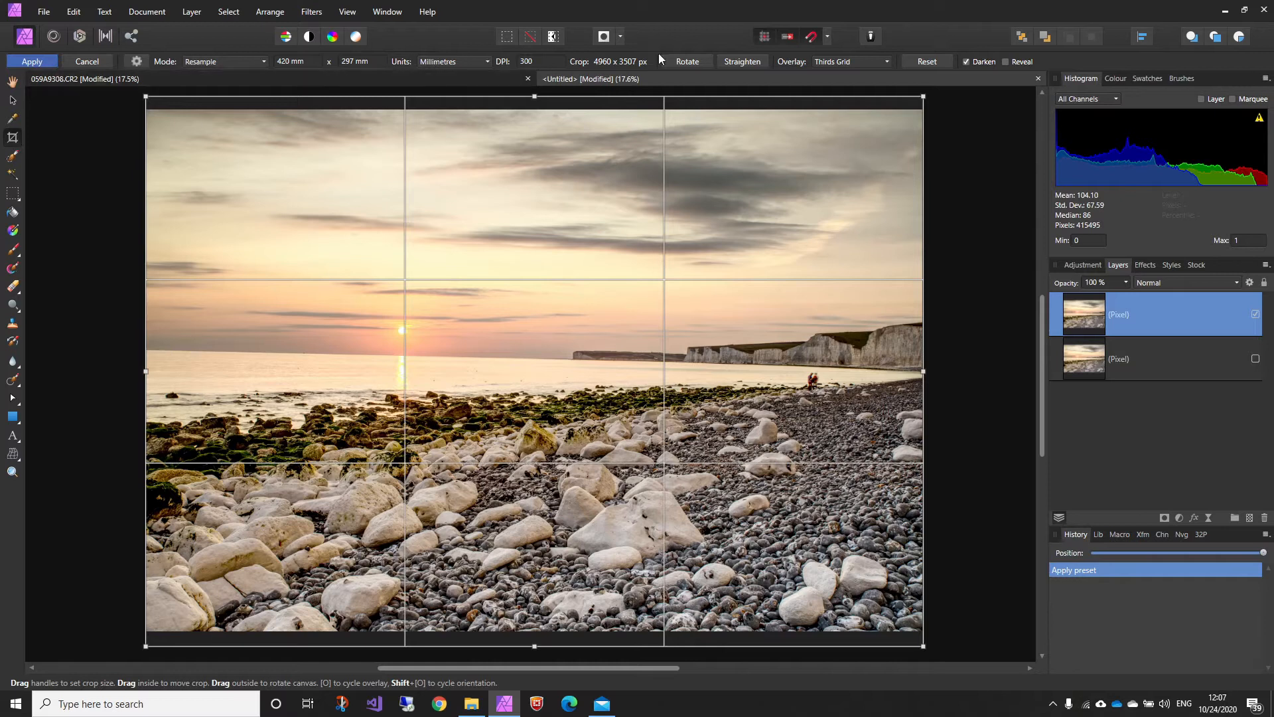
pyautogui.click(734, 62)
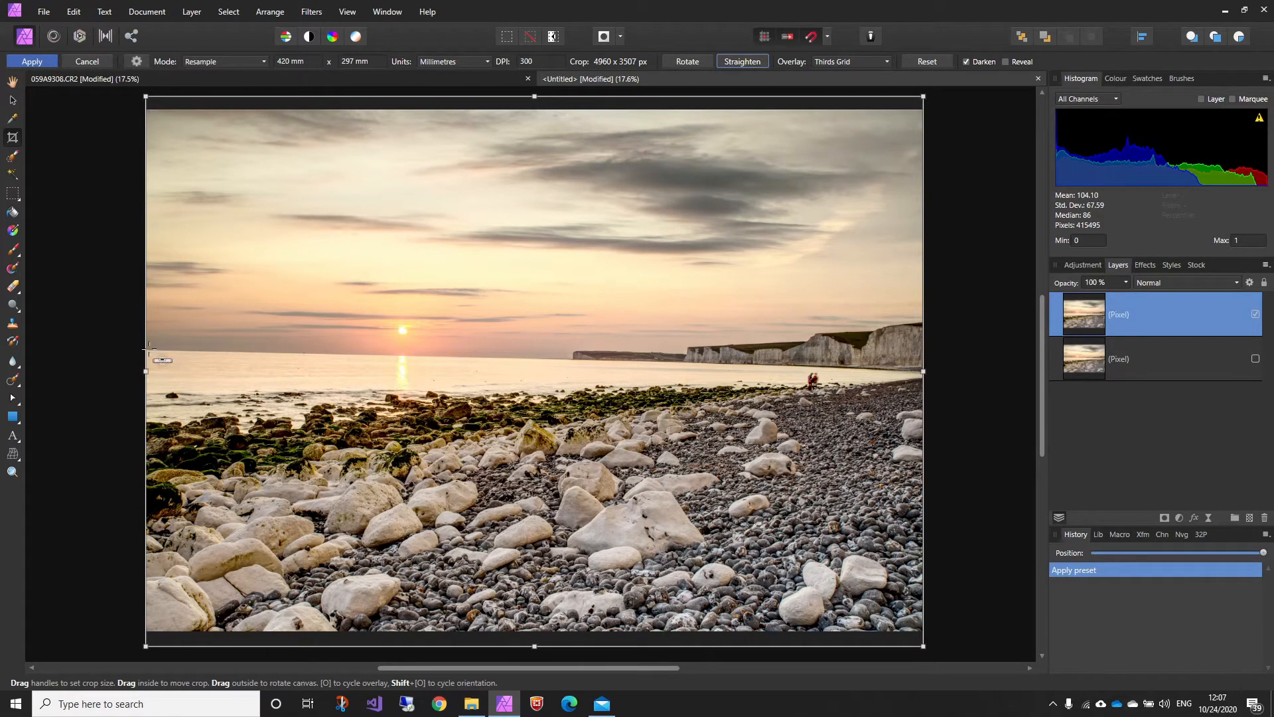
pyautogui.moveTo(149, 348); pyautogui.dragTo(583, 360)
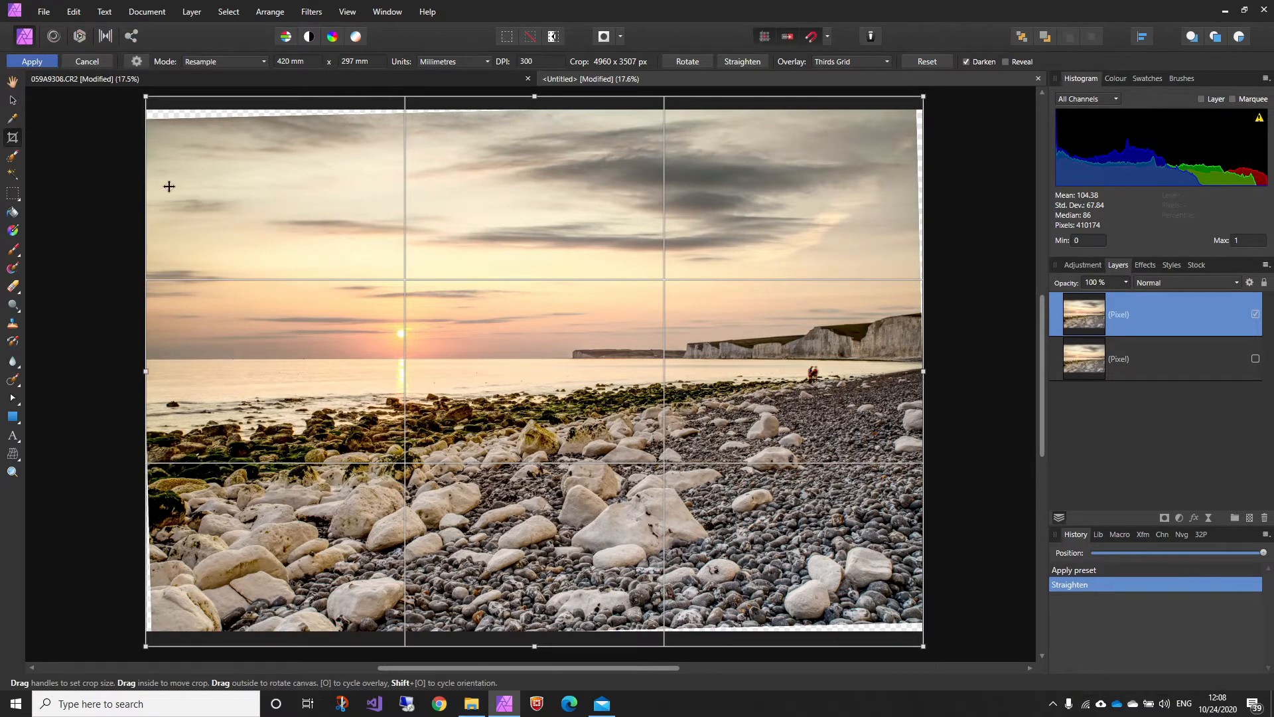
pyautogui.click(49, 63)
pyautogui.moveTo(754, 374); pyautogui.dragTo(784, 373)
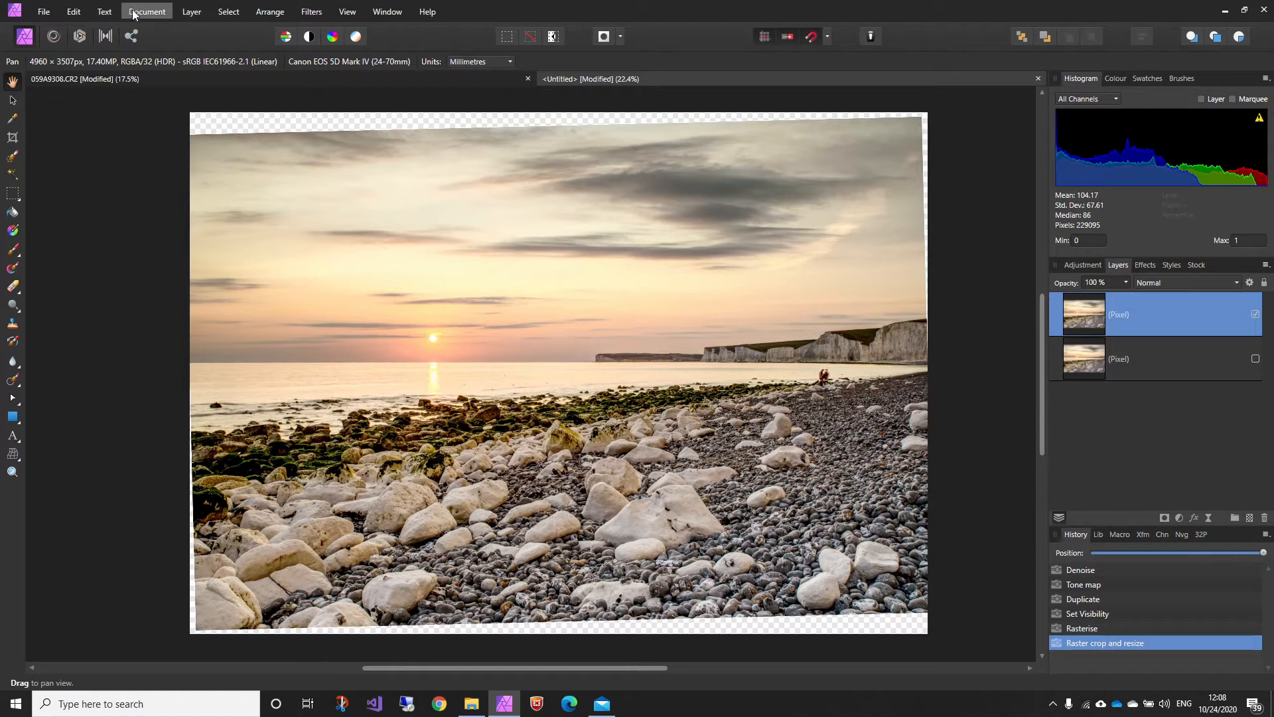
# Rasterise and trim the straightened layer and select its partially transparent areas by alpha range.
pyautogui.click(81, 16)
pyautogui.moveTo(192, 11)
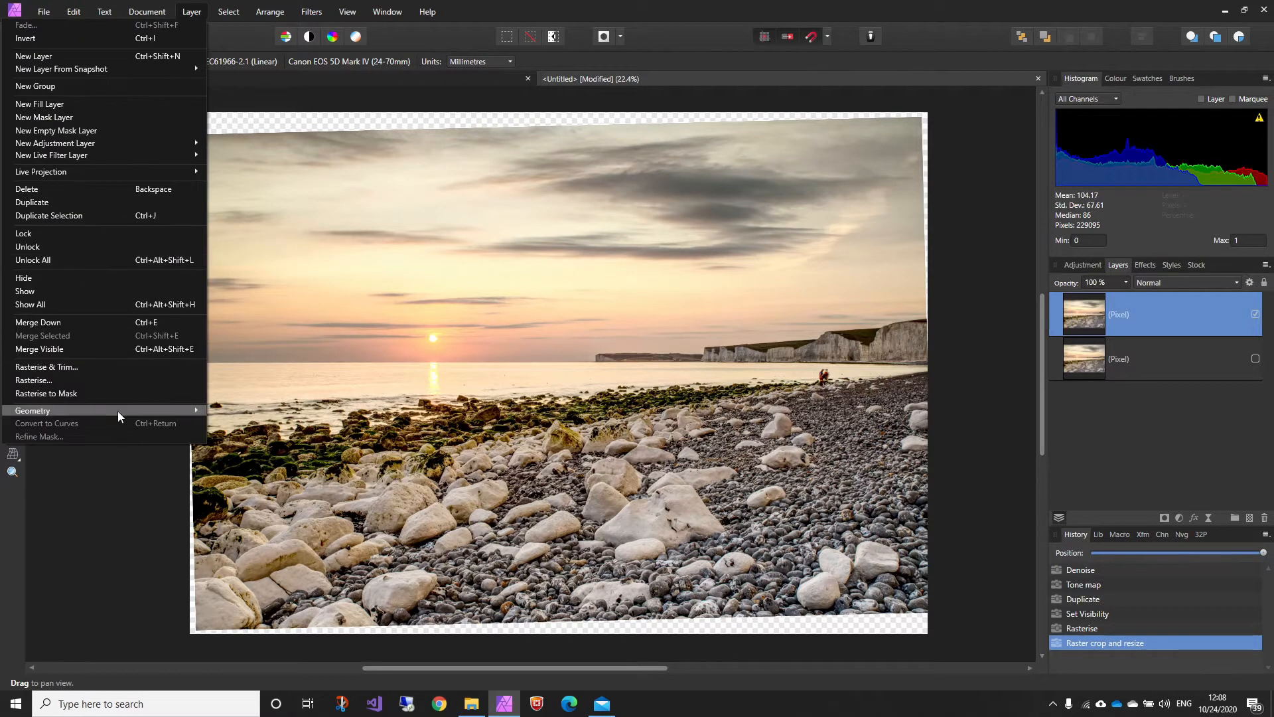
pyautogui.click(113, 370)
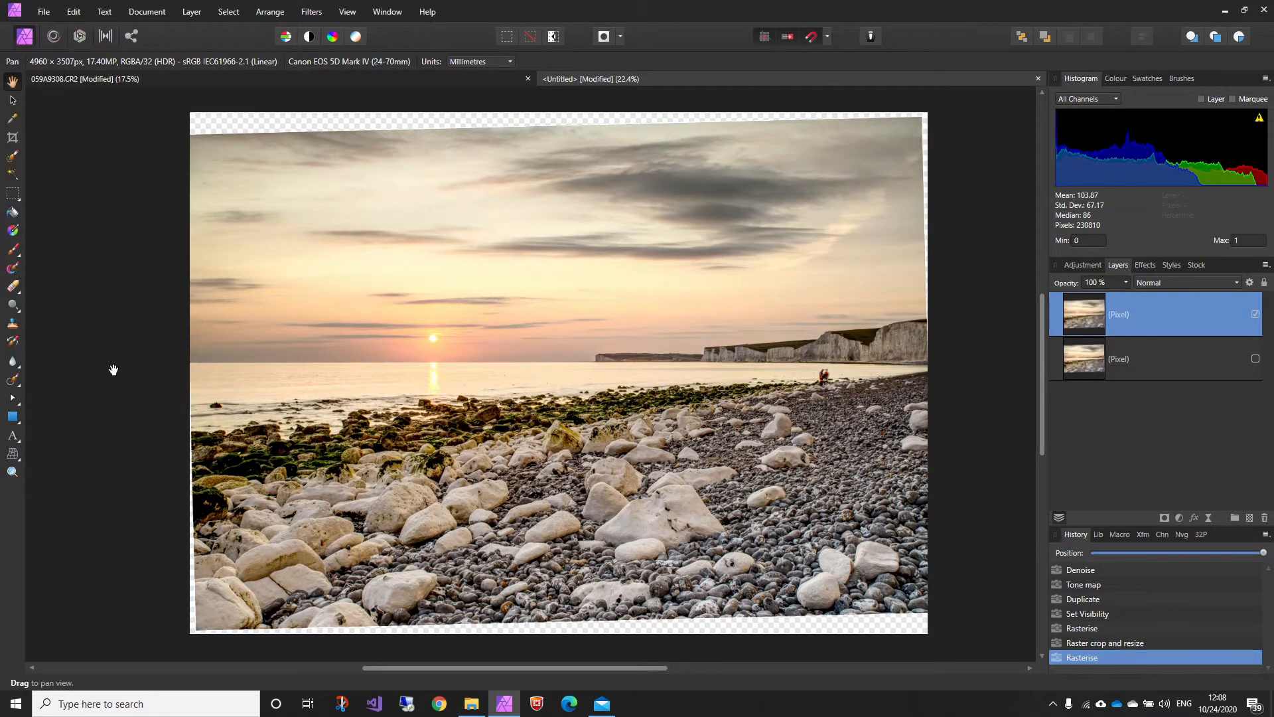
pyautogui.click(228, 13)
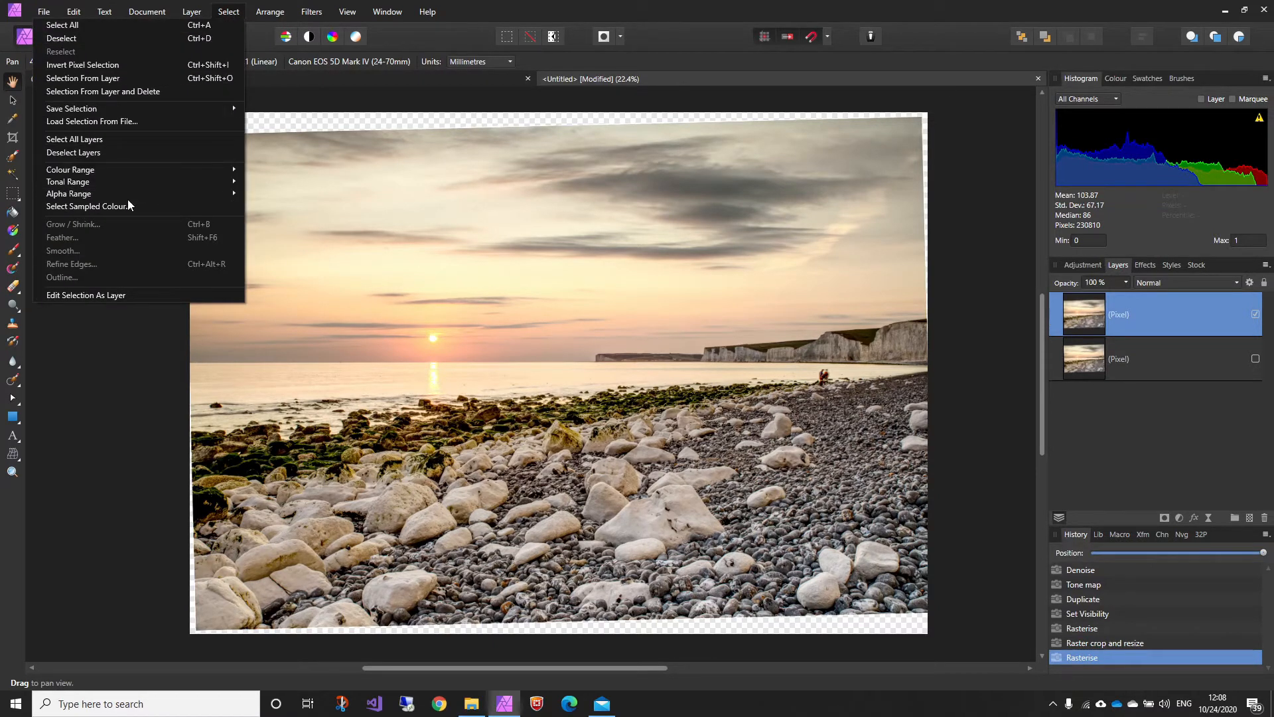
pyautogui.moveTo(127, 193)
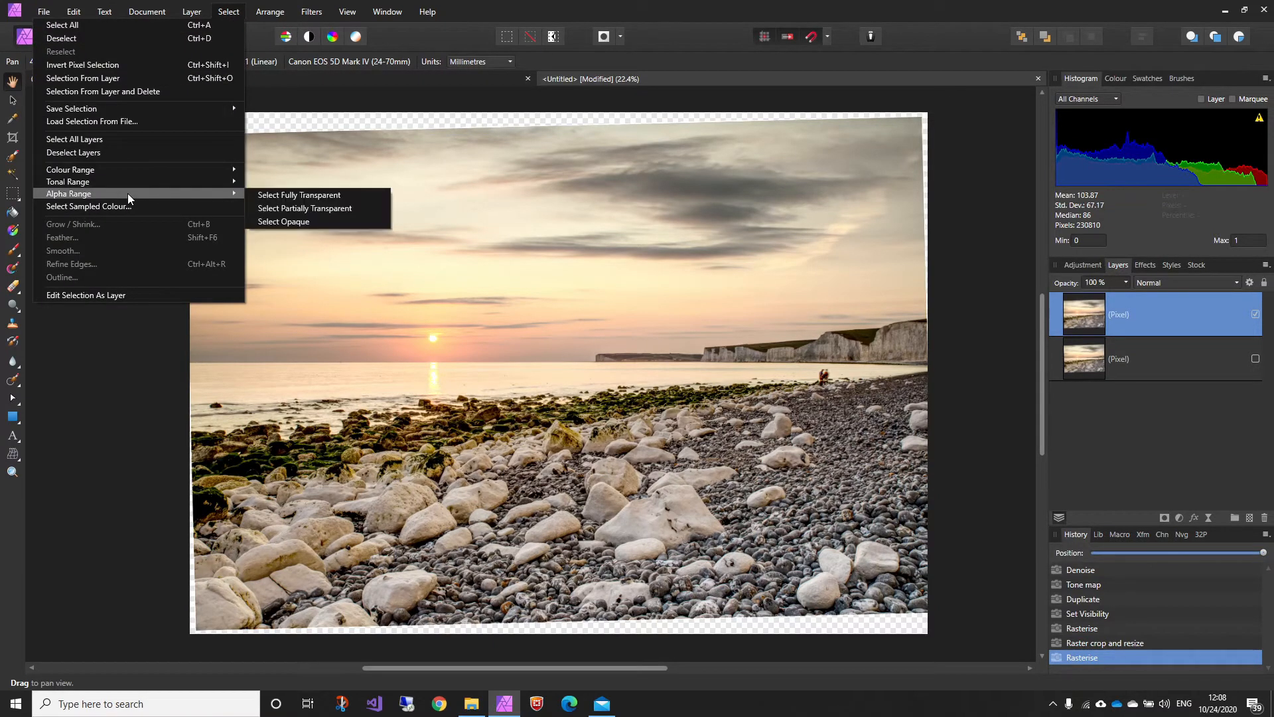
pyautogui.click(318, 208)
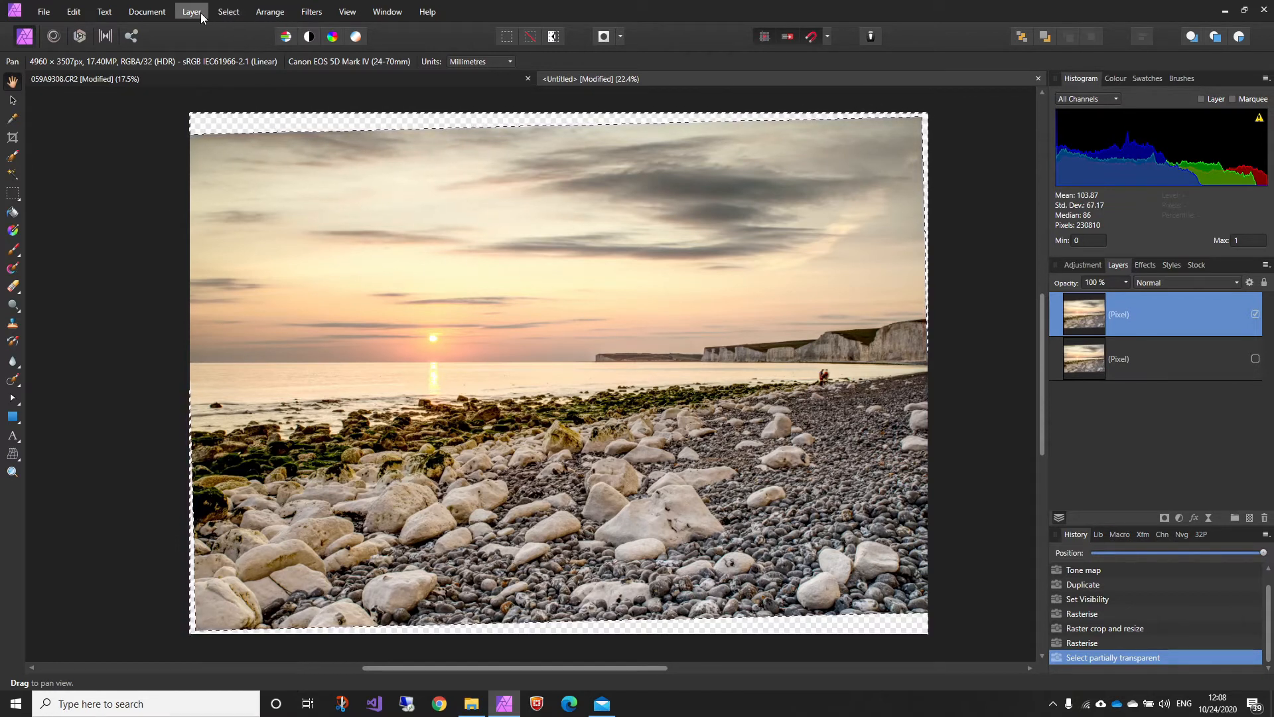
# Grow the selection of the transparent borders by 3 px.
pyautogui.click(232, 12)
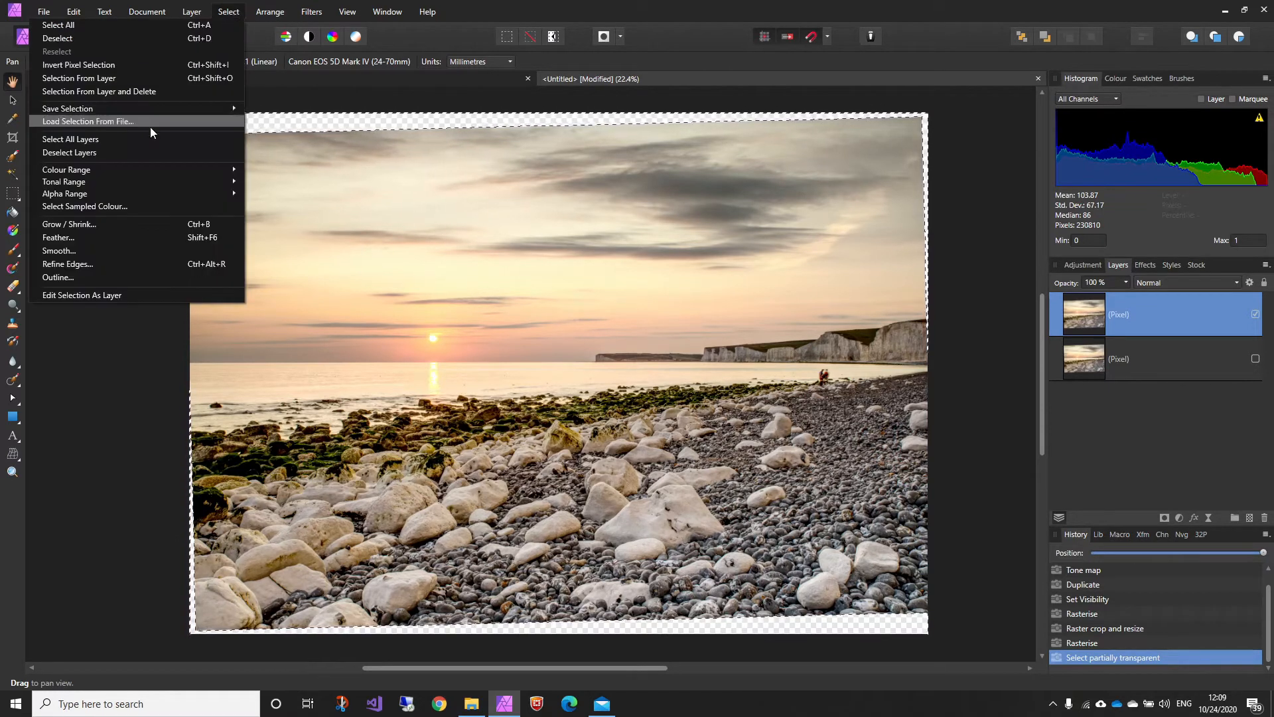
pyautogui.click(134, 224)
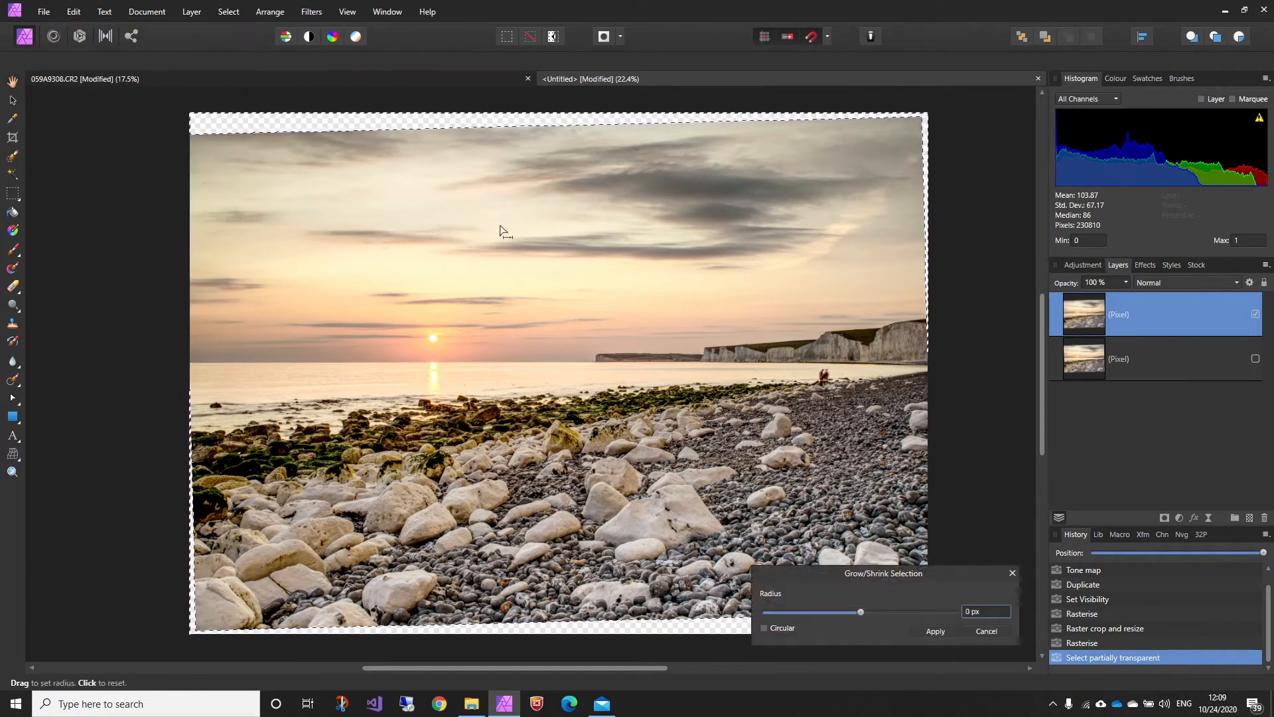
pyautogui.click(970, 611)
pyautogui.write('3')
pyautogui.press('Tab')
pyautogui.click(934, 630)
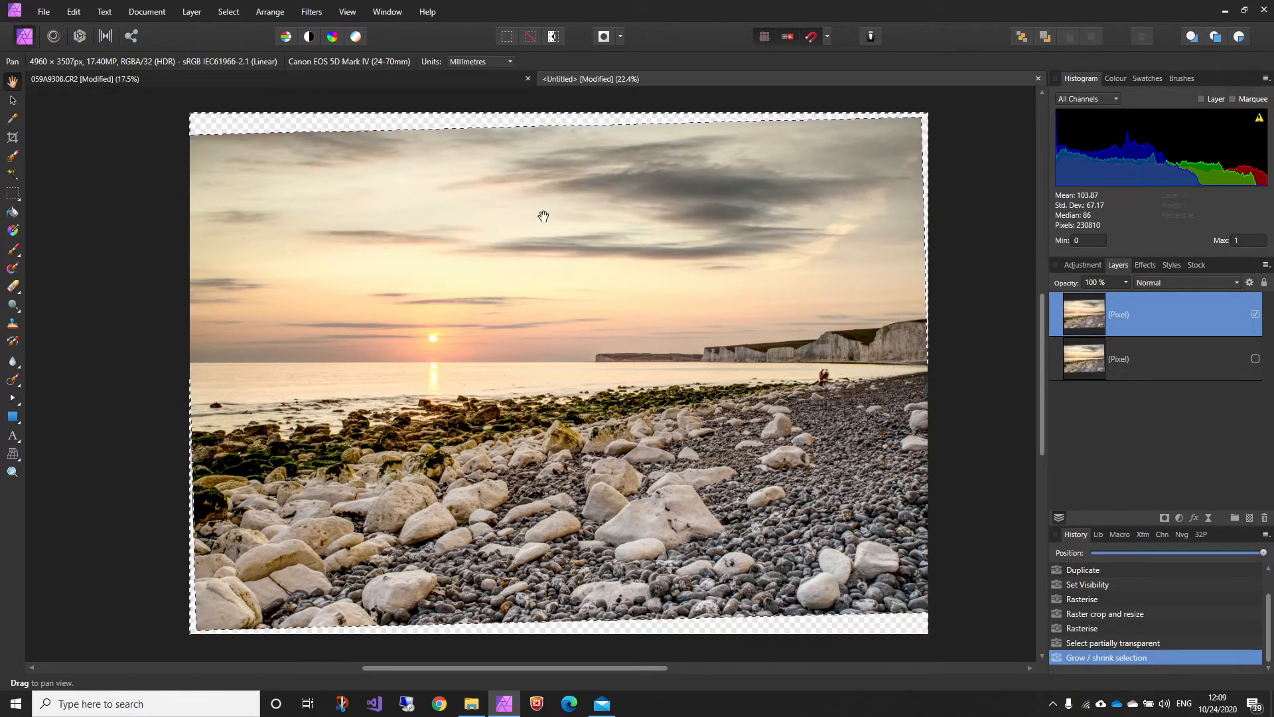
# Inpaint the selected transparent borders around the straightened image and clear the selection.
pyautogui.press('h')
pyautogui.scroll(5, 205, 130)
pyautogui.scroll(2, 243, 131)
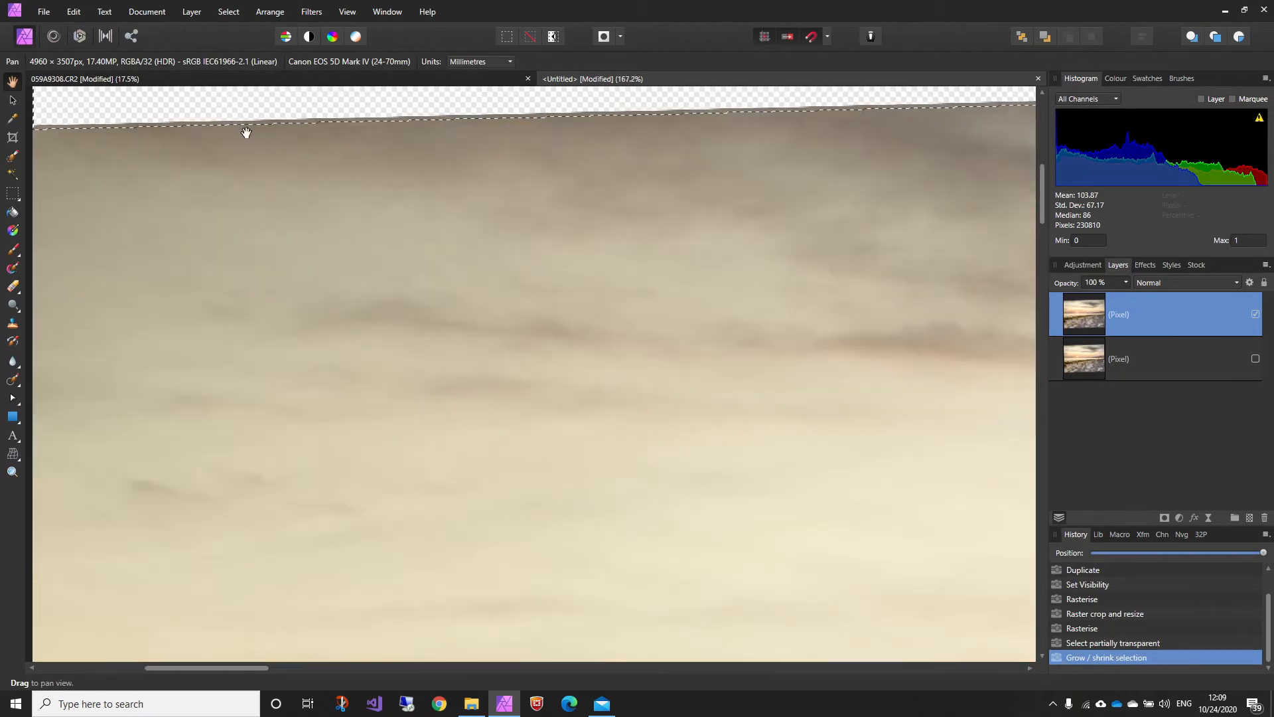
pyautogui.scroll(2, 298, 135)
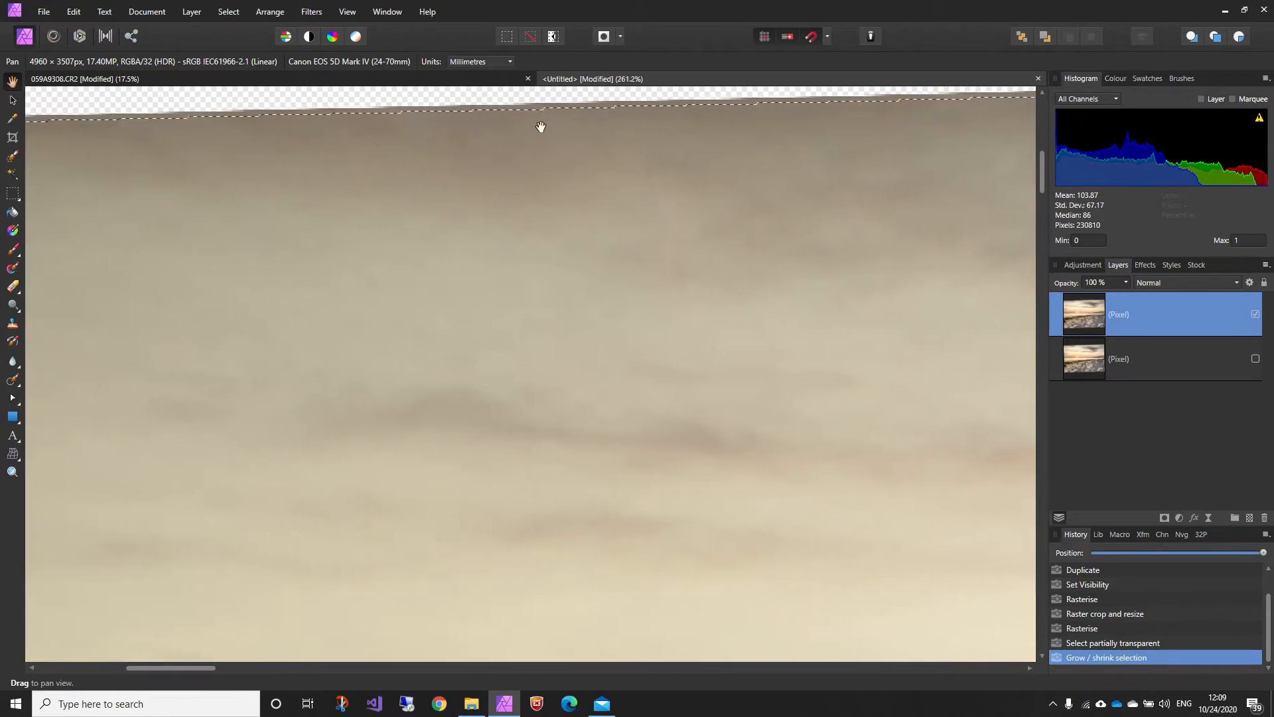
pyautogui.scroll(-10, 546, 265)
pyautogui.moveTo(610, 328); pyautogui.dragTo(384, 245)
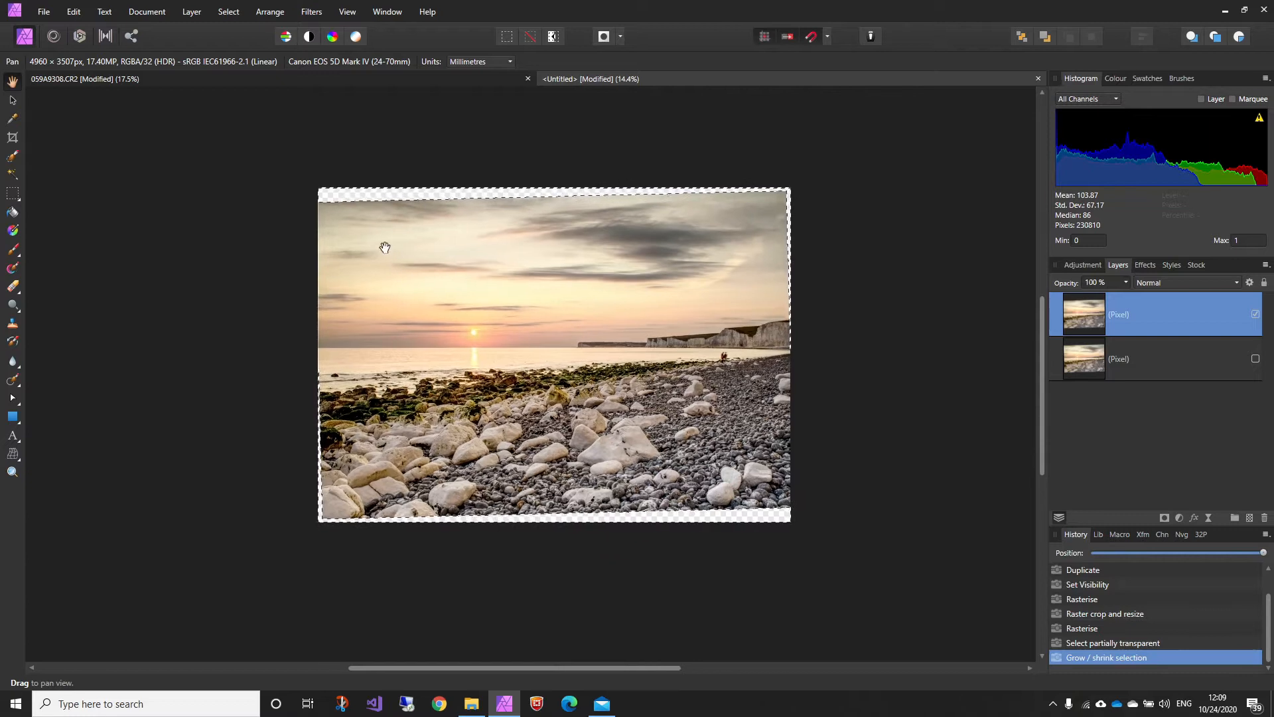
pyautogui.click(73, 14)
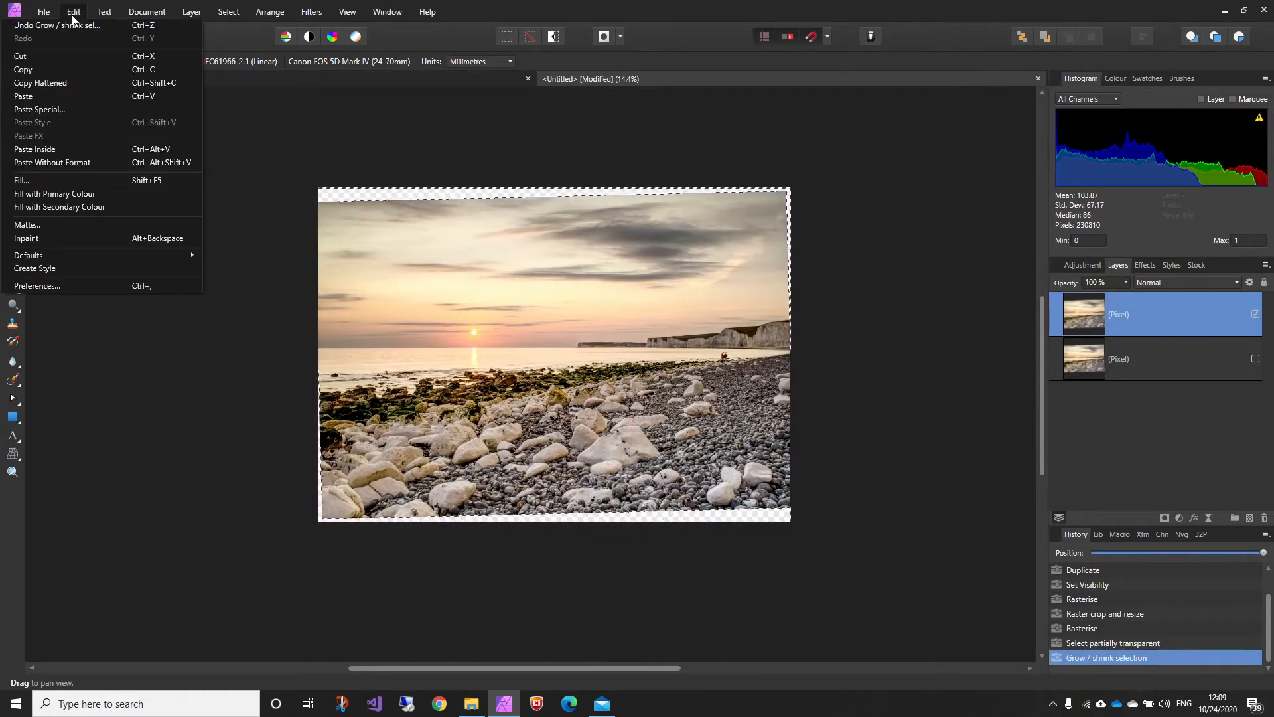
pyautogui.click(61, 239)
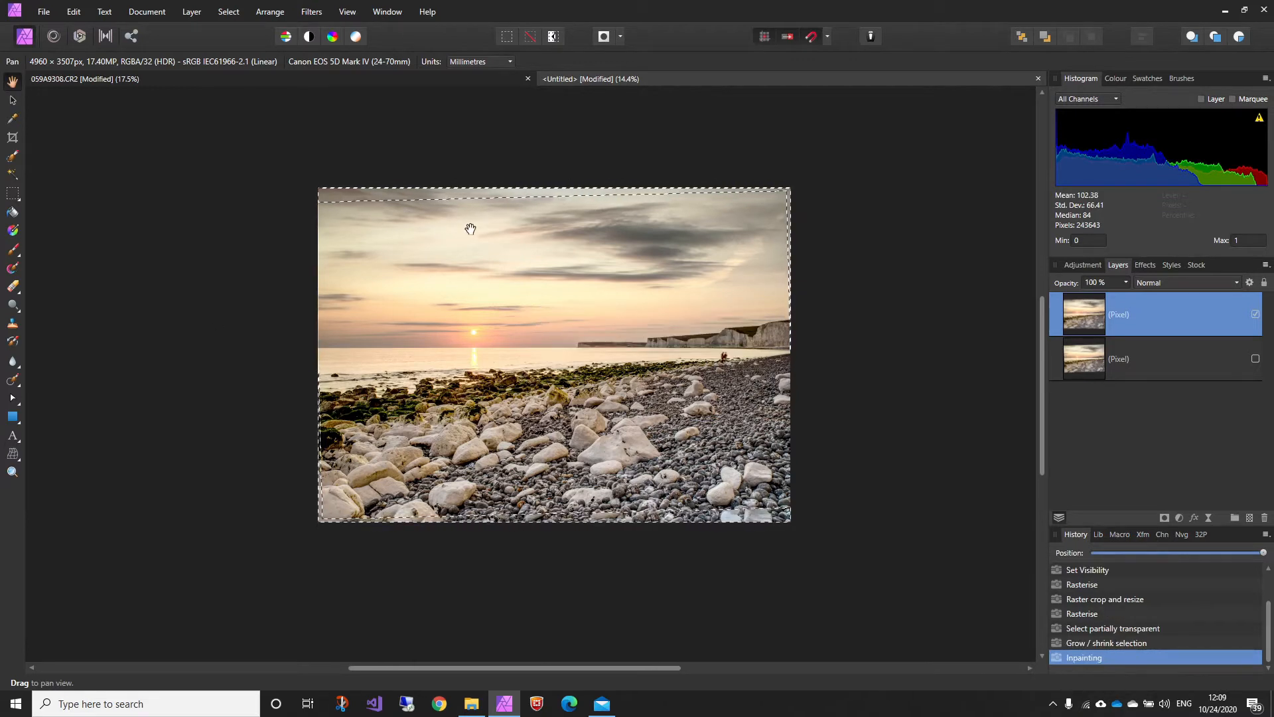
pyautogui.click(531, 38)
pyautogui.scroll(1, 518, 302)
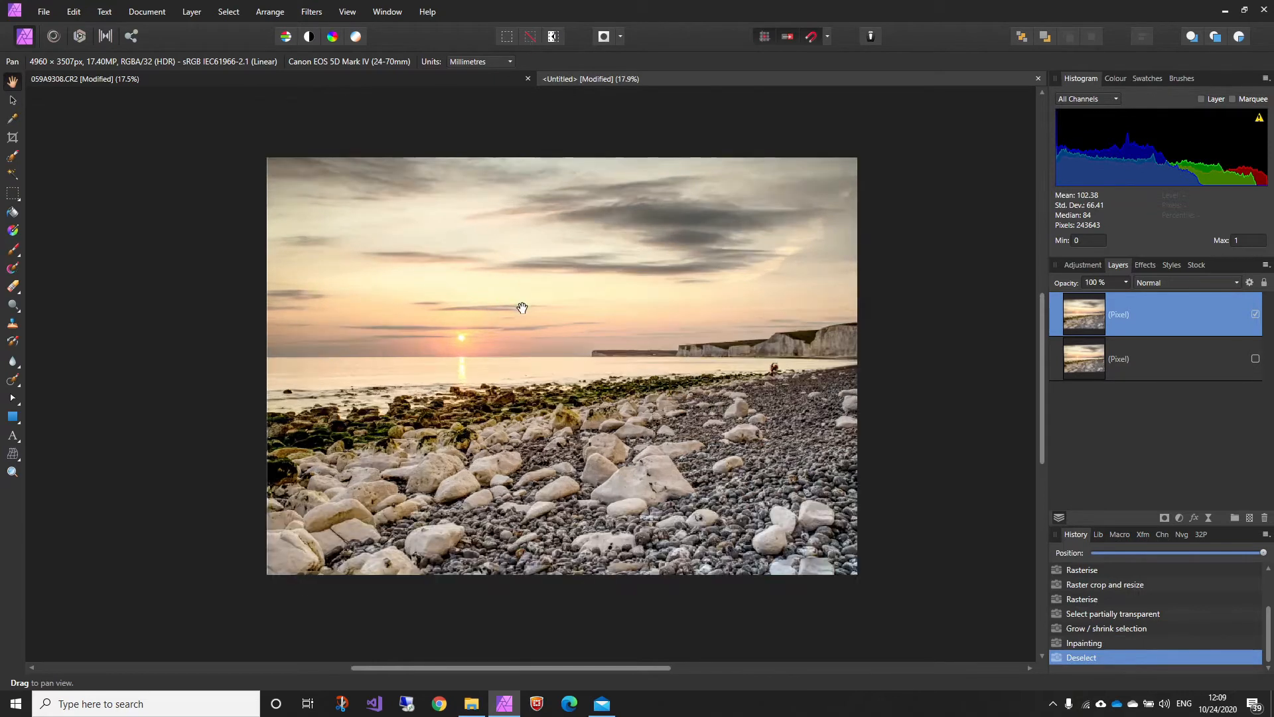
# Remove the two people standing at the water's edge below the cliffs with the Inpainting Brush.
pyautogui.moveTo(520, 304); pyautogui.dragTo(443, 277)
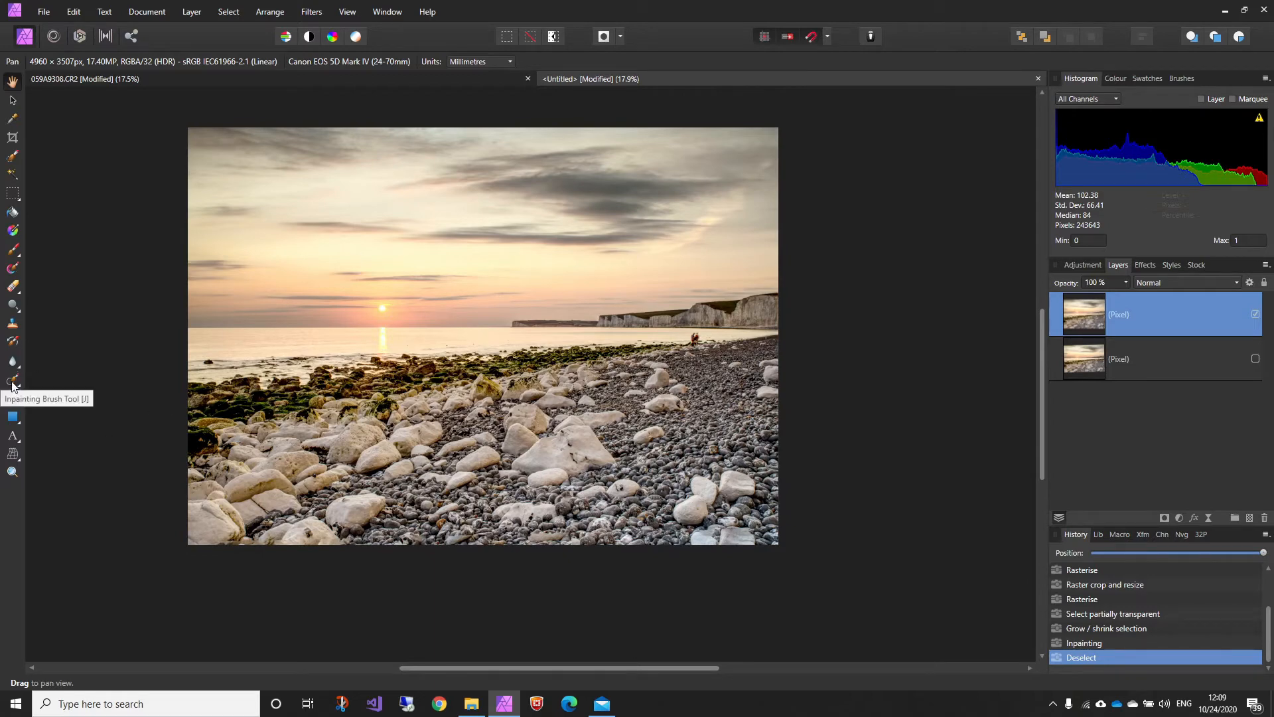
pyautogui.click(13, 383)
pyautogui.scroll(8, 722, 355)
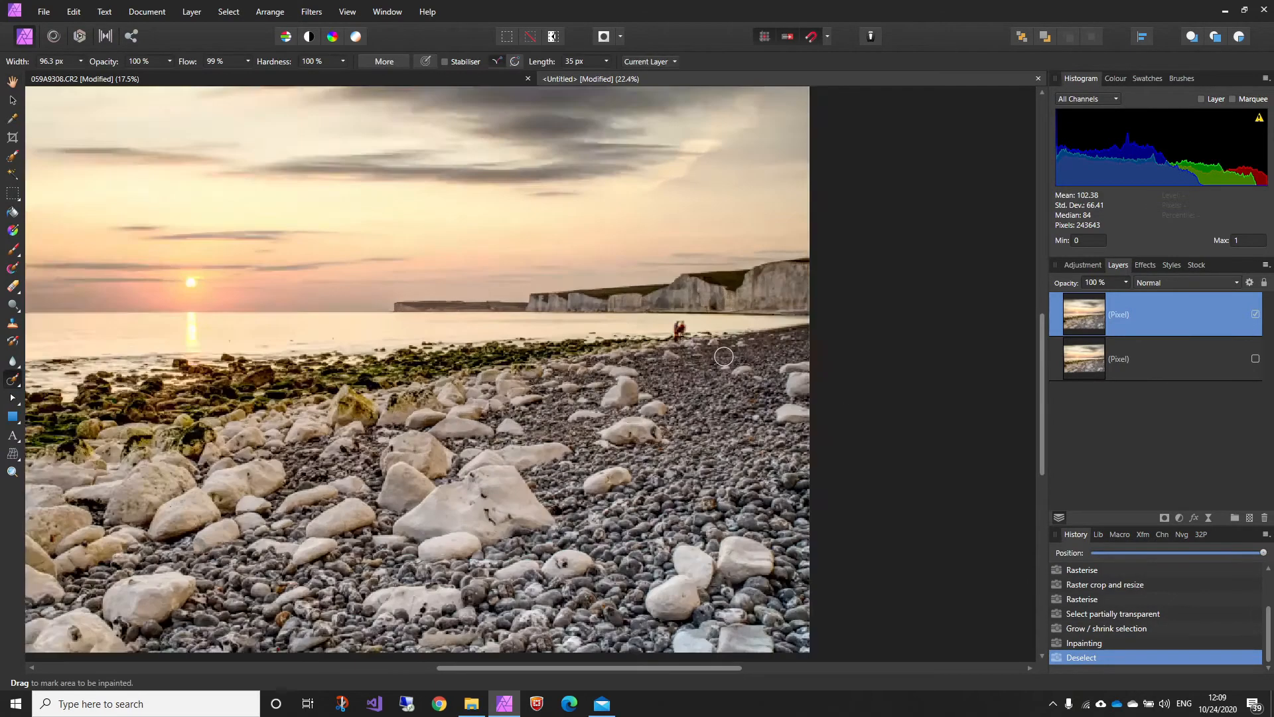
pyautogui.moveTo(575, 320); pyautogui.dragTo(669, 460)
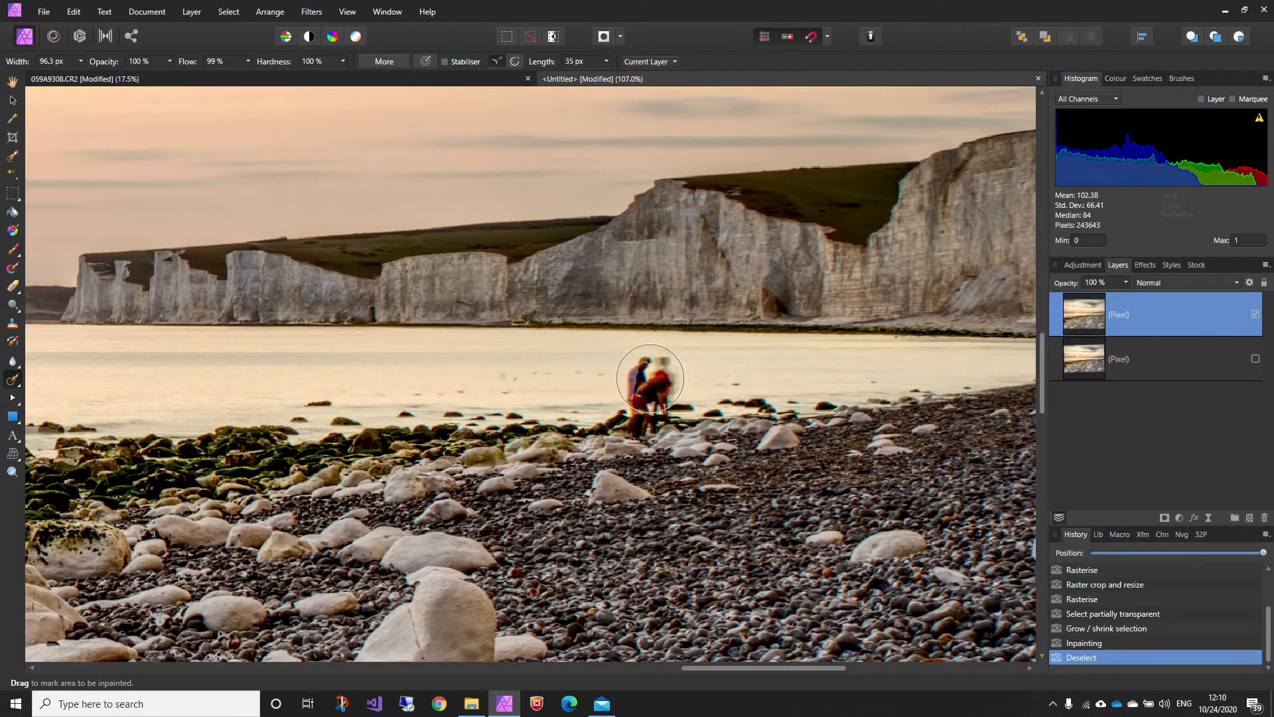
pyautogui.moveTo(655, 370); pyautogui.dragTo(647, 422)
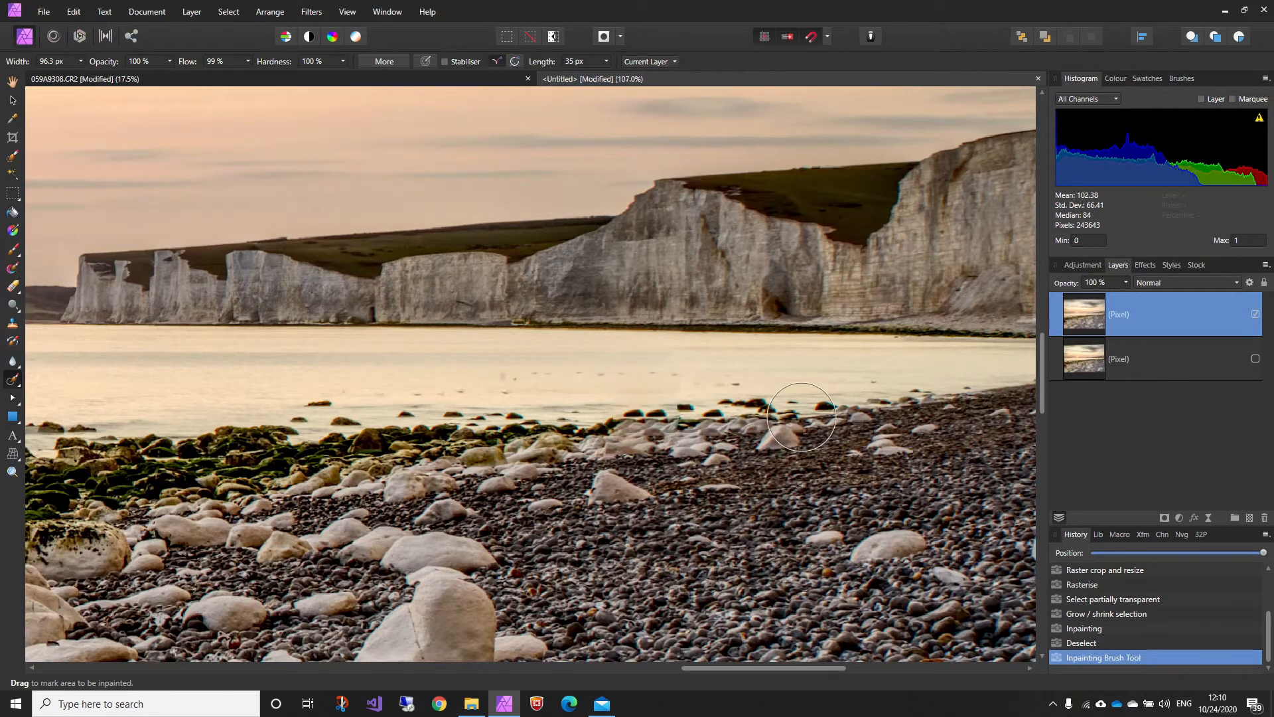
# Reduce the Inpainting Brush width to 19 px and remove the dark specks on the sea above the mossy rocks.
pyautogui.scroll(1, 821, 414)
pyautogui.scroll(3, 636, 424)
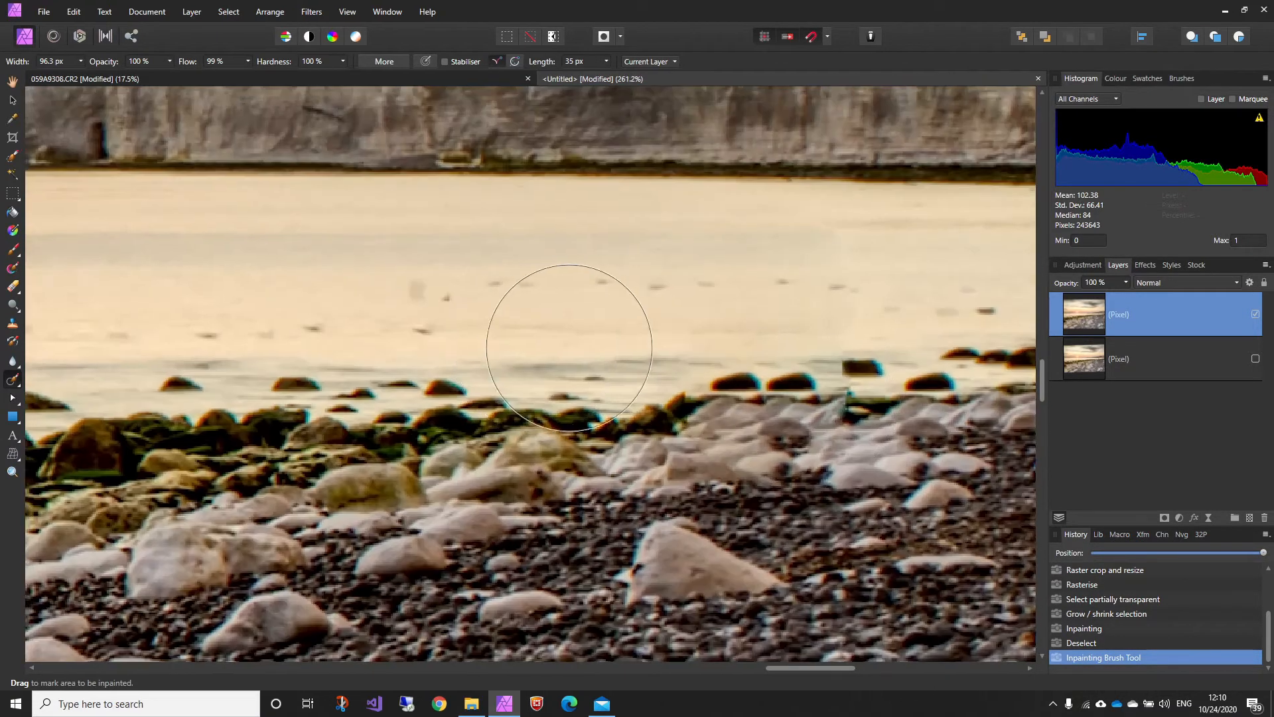
pyautogui.scroll(1, 833, 300)
pyautogui.press('[')
pyautogui.press('[')
pyautogui.press('[')
pyautogui.press('[')
pyautogui.press('[')
pyautogui.press('[')
pyautogui.press('[')
pyautogui.press('[')
pyautogui.press('[')
pyautogui.press('[')
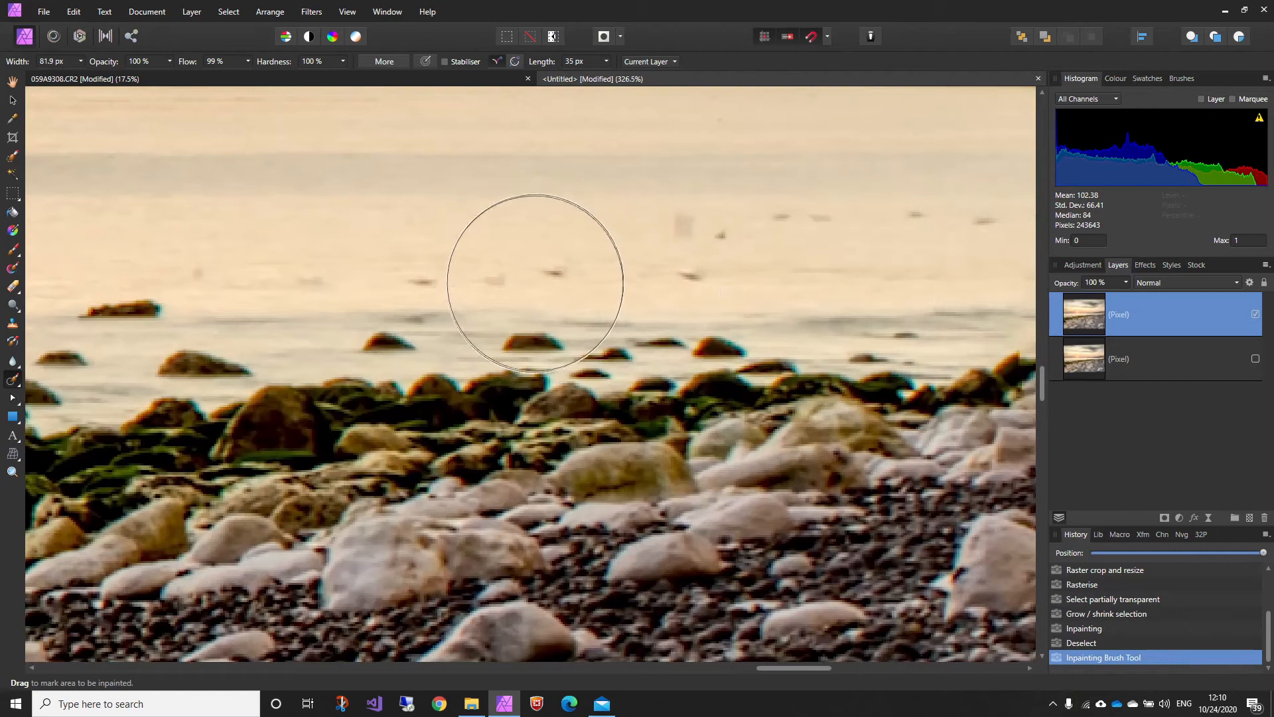
pyautogui.moveTo(430, 282)
pyautogui.mouseDown()
pyautogui.moveTo(415, 279)
pyautogui.moveTo(735, 265)
pyautogui.mouseUp()
pyautogui.moveTo(672, 229); pyautogui.dragTo(763, 214)
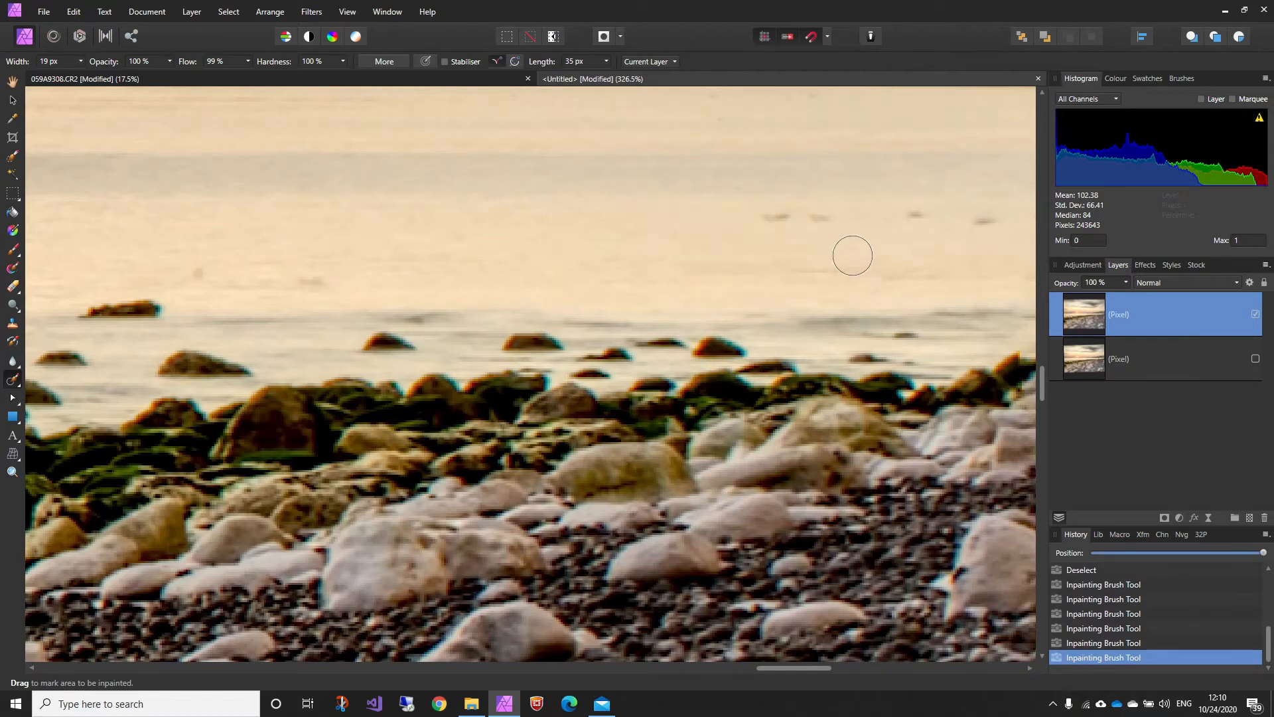
# Inpaint the remaining dark specks on the sea below the chalk cliffs, working towards the shingle shore.
pyautogui.moveTo(850, 252); pyautogui.dragTo(510, 284)
pyautogui.moveTo(449, 248); pyautogui.dragTo(768, 245)
pyautogui.moveTo(739, 293); pyautogui.dragTo(309, 327)
pyautogui.moveTo(389, 276)
pyautogui.mouseDown()
pyautogui.moveTo(523, 277)
pyautogui.moveTo(613, 305)
pyautogui.moveTo(710, 306)
pyautogui.mouseUp()
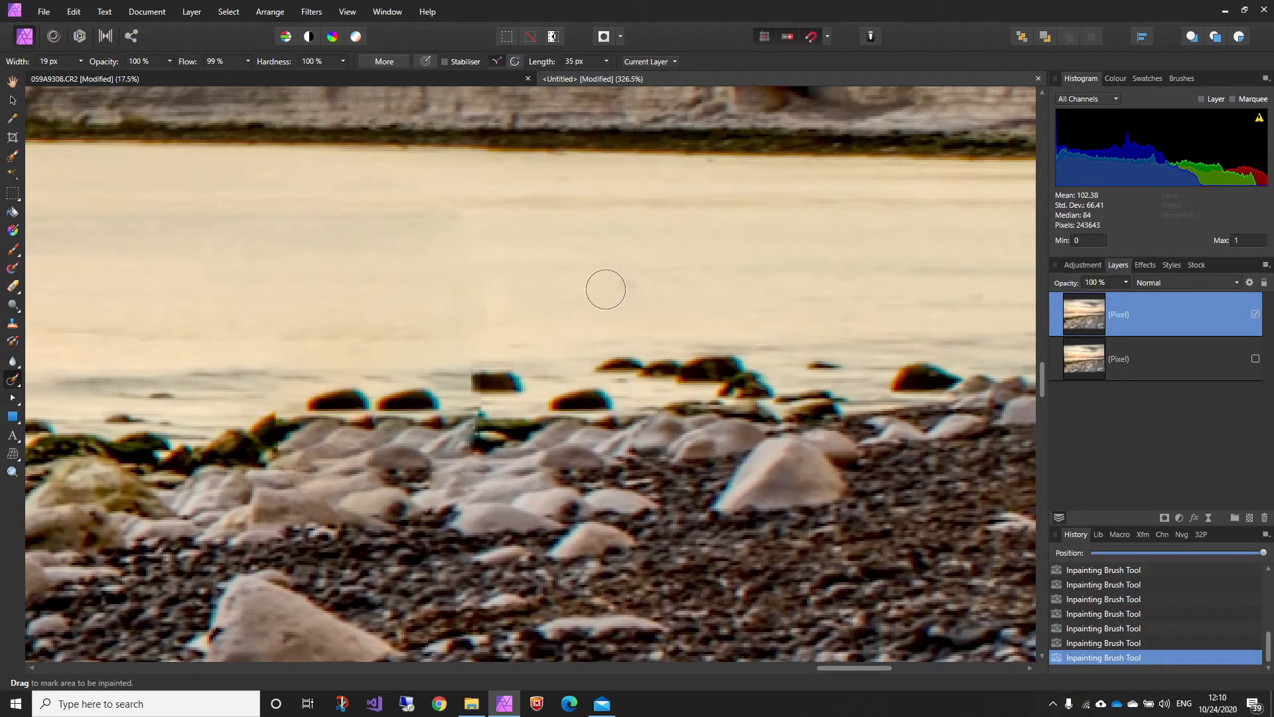
pyautogui.moveTo(603, 287); pyautogui.dragTo(660, 288)
pyautogui.moveTo(867, 281); pyautogui.dragTo(327, 284)
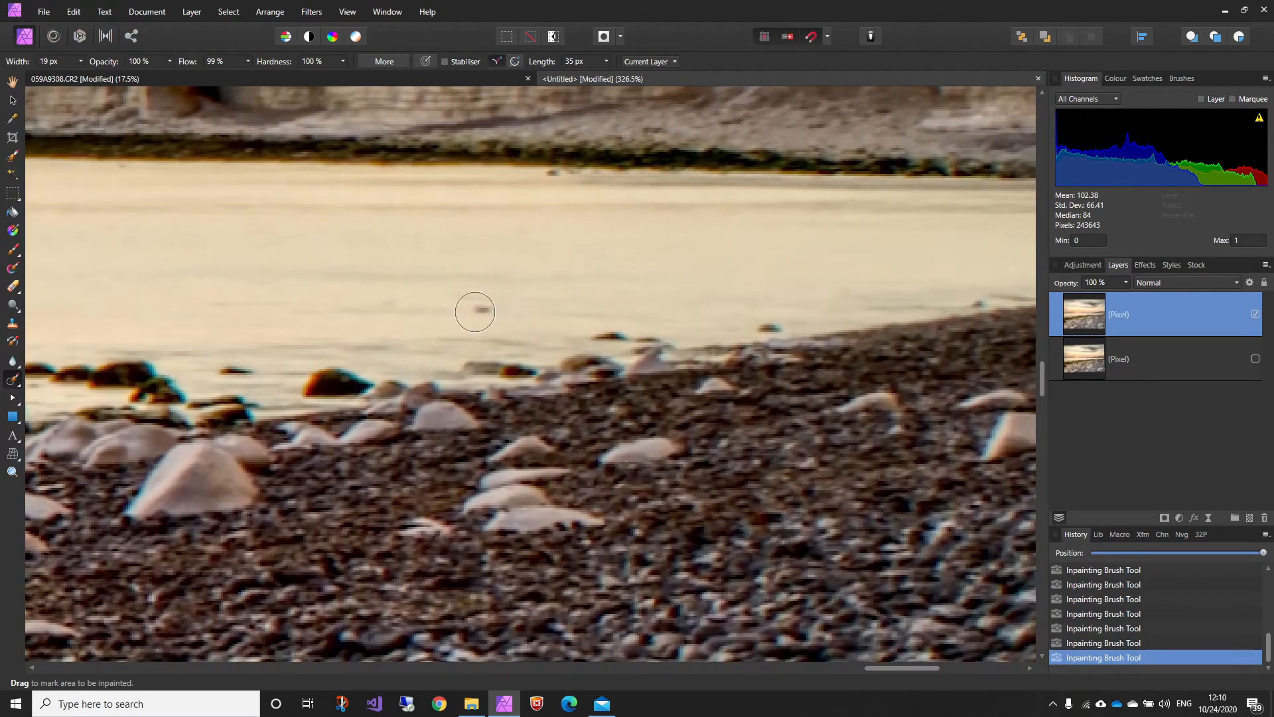
pyautogui.moveTo(464, 307); pyautogui.dragTo(520, 307)
pyautogui.scroll(-2, 538, 248)
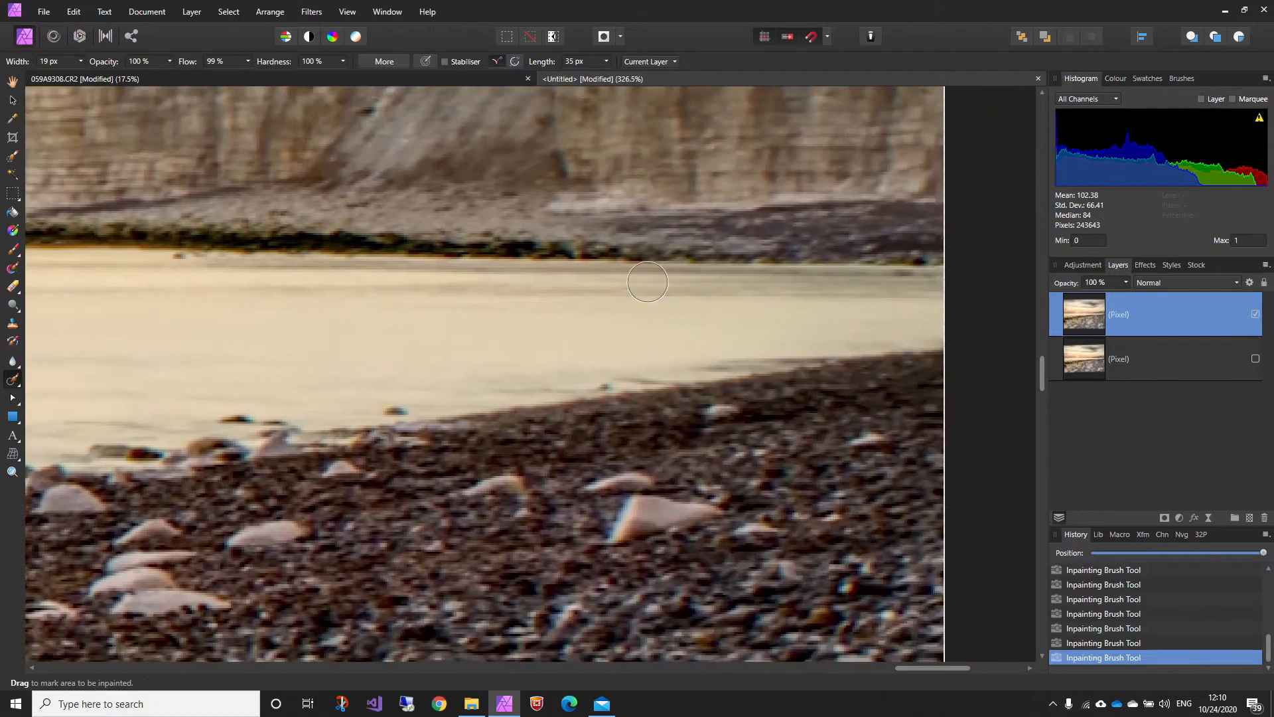
pyautogui.scroll(-5, 439, 260)
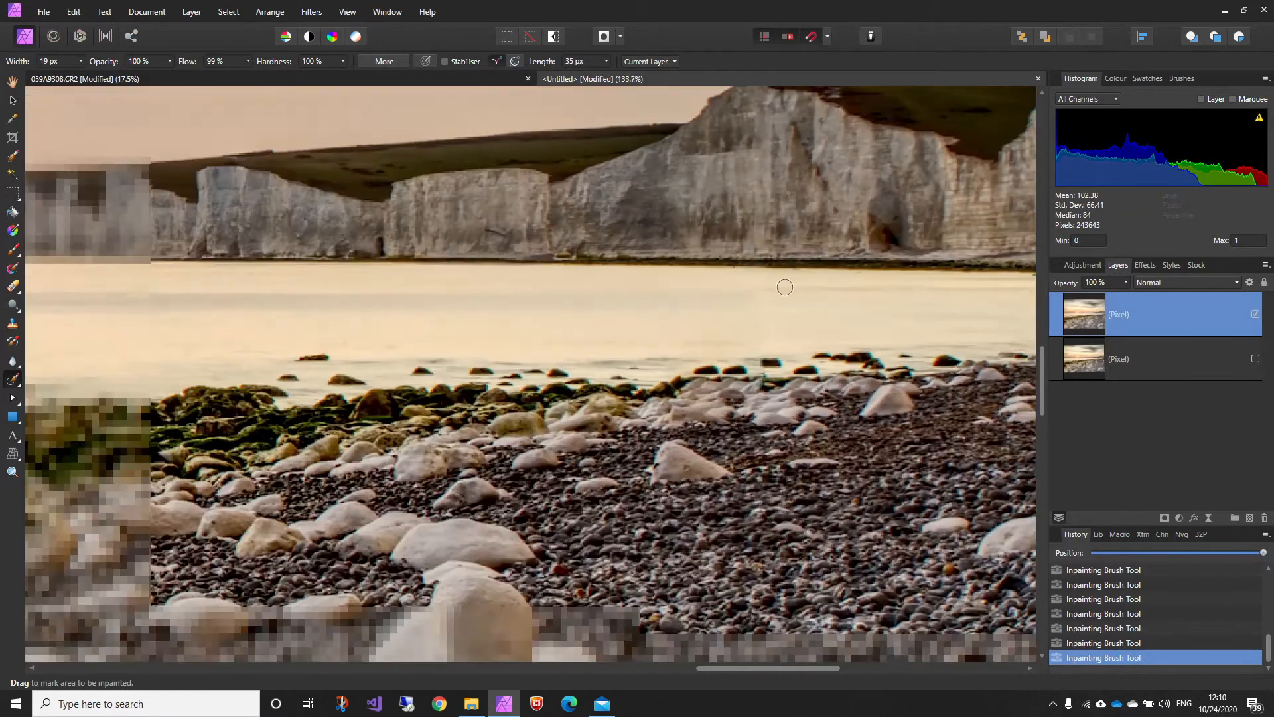
# Inpaint the small birds on the stretch of sea in front of the dark rocks, west of the cliffs.
pyautogui.scroll(5, 440, 297)
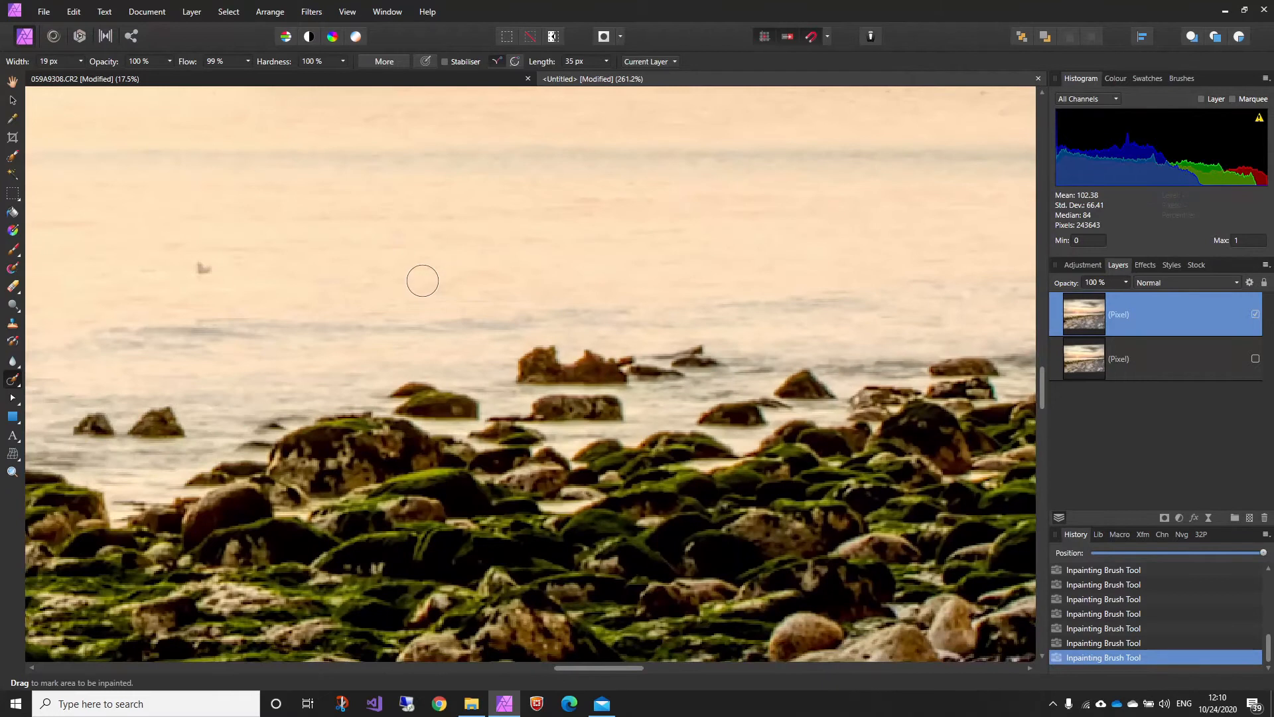
pyautogui.moveTo(423, 281); pyautogui.dragTo(768, 282)
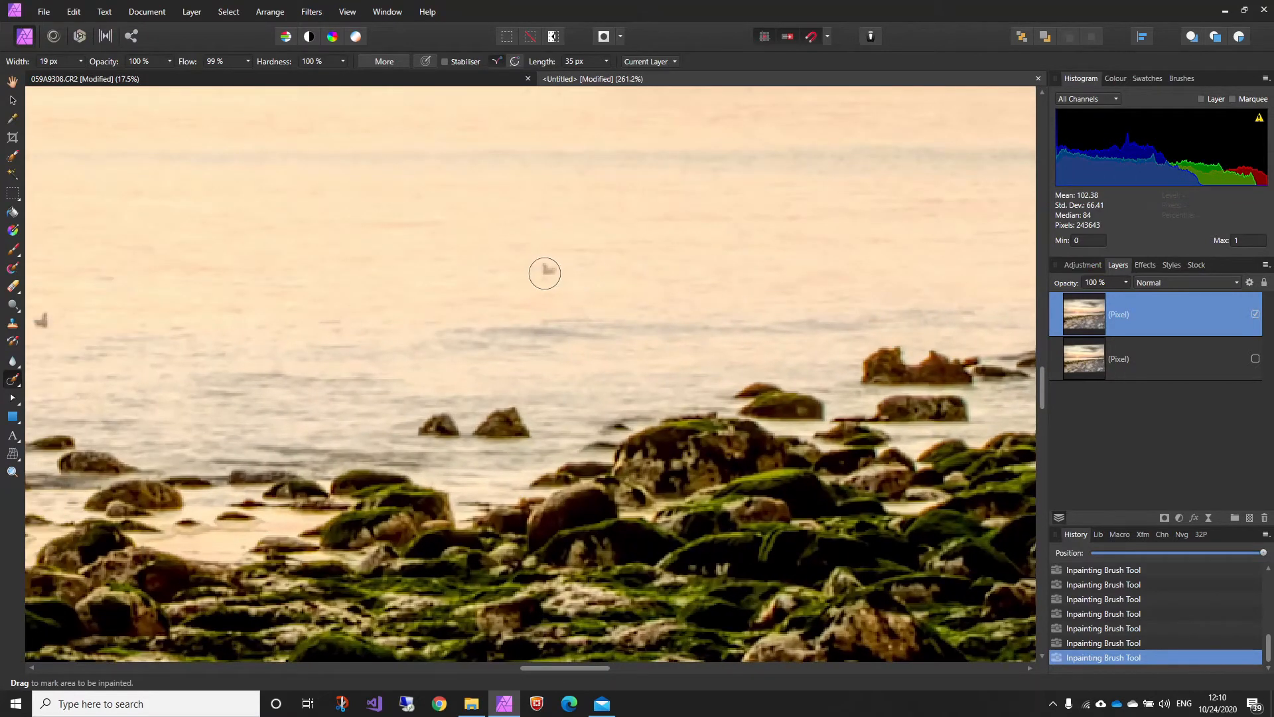
pyautogui.moveTo(543, 272); pyautogui.dragTo(568, 271)
pyautogui.moveTo(365, 300); pyautogui.dragTo(825, 282)
pyautogui.moveTo(510, 304); pyautogui.dragTo(530, 304)
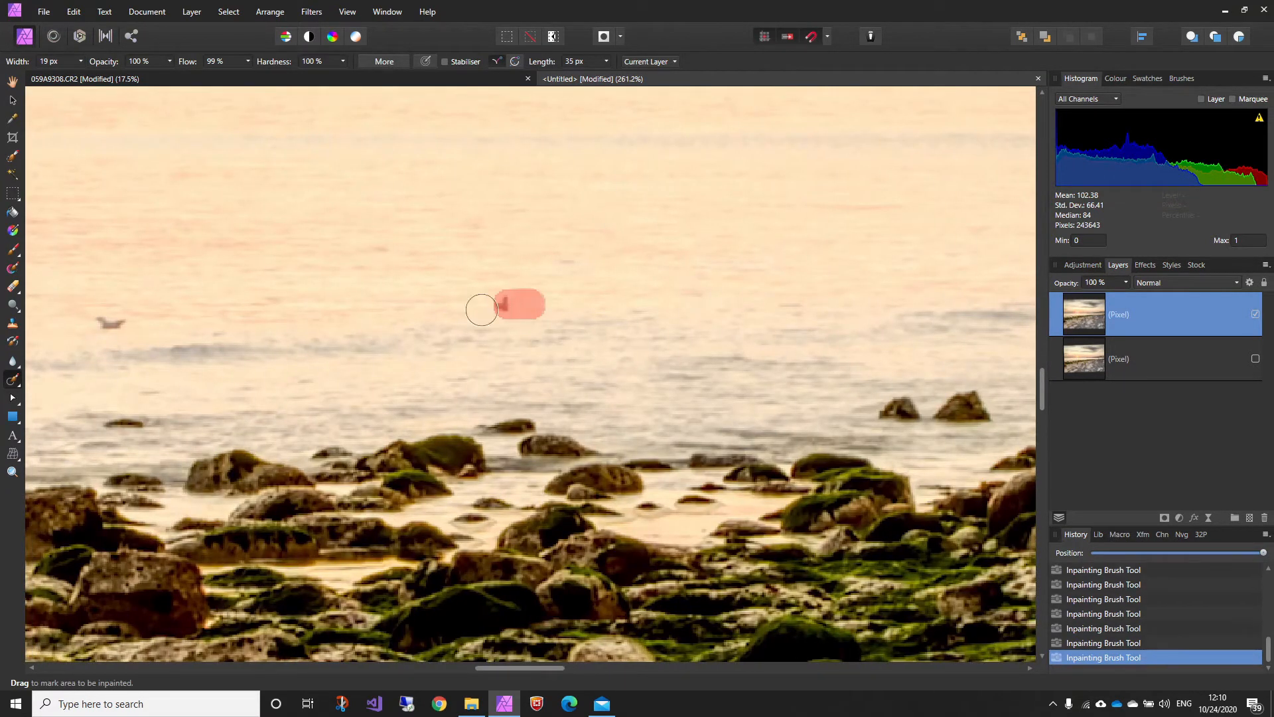
pyautogui.moveTo(80, 323); pyautogui.dragTo(185, 321)
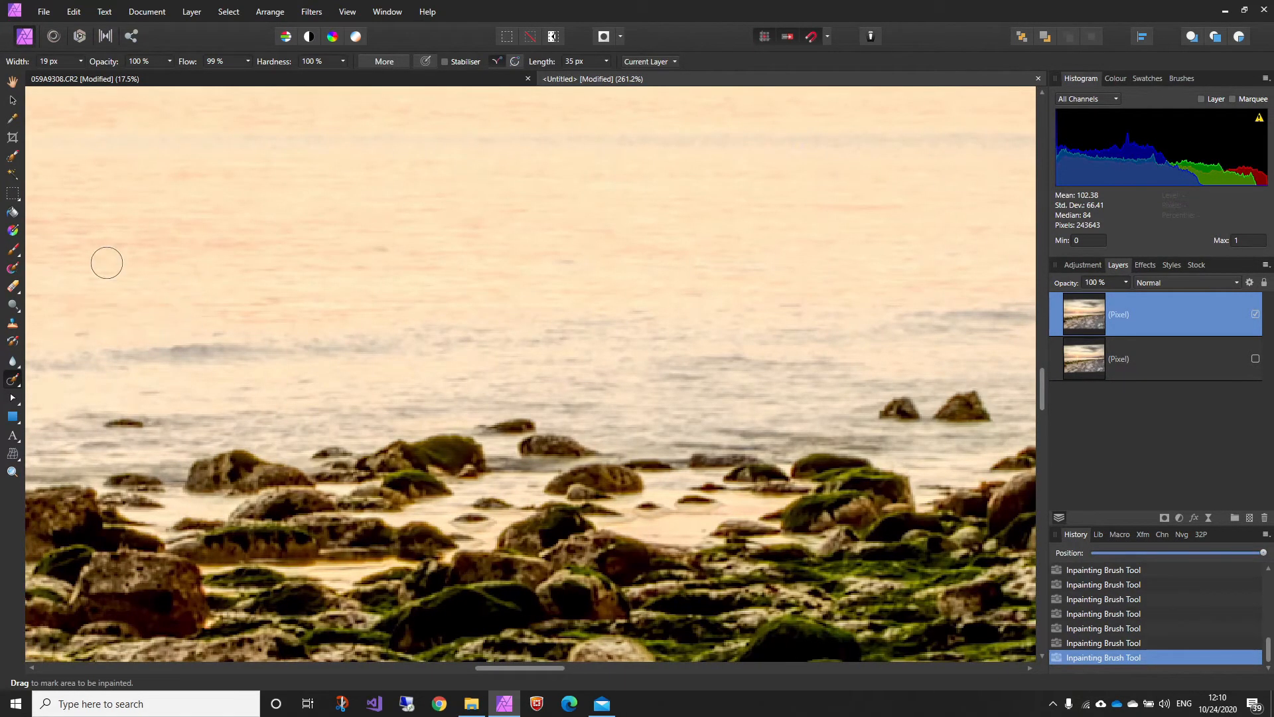
# Inpaint the group of birds floating on the pinkish water between the cliffs and the sun's reflection.
pyautogui.moveTo(105, 262); pyautogui.dragTo(769, 286)
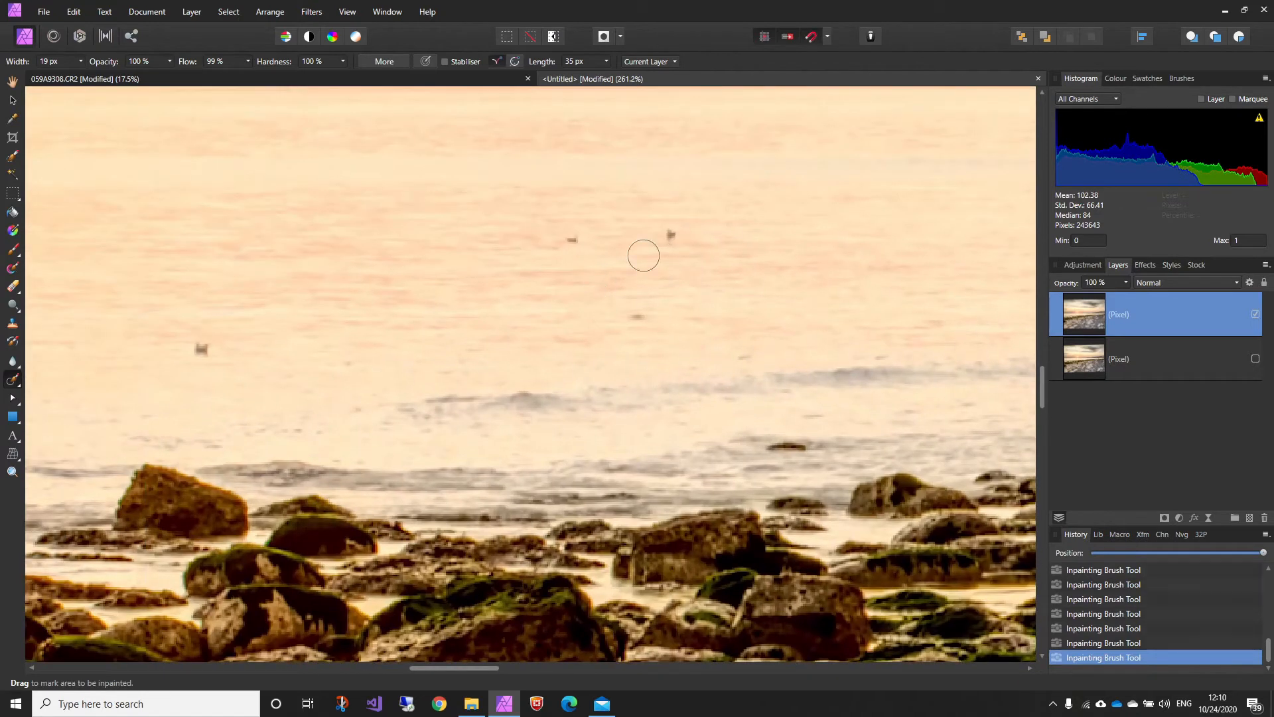
pyautogui.click(643, 315)
pyautogui.click(204, 349)
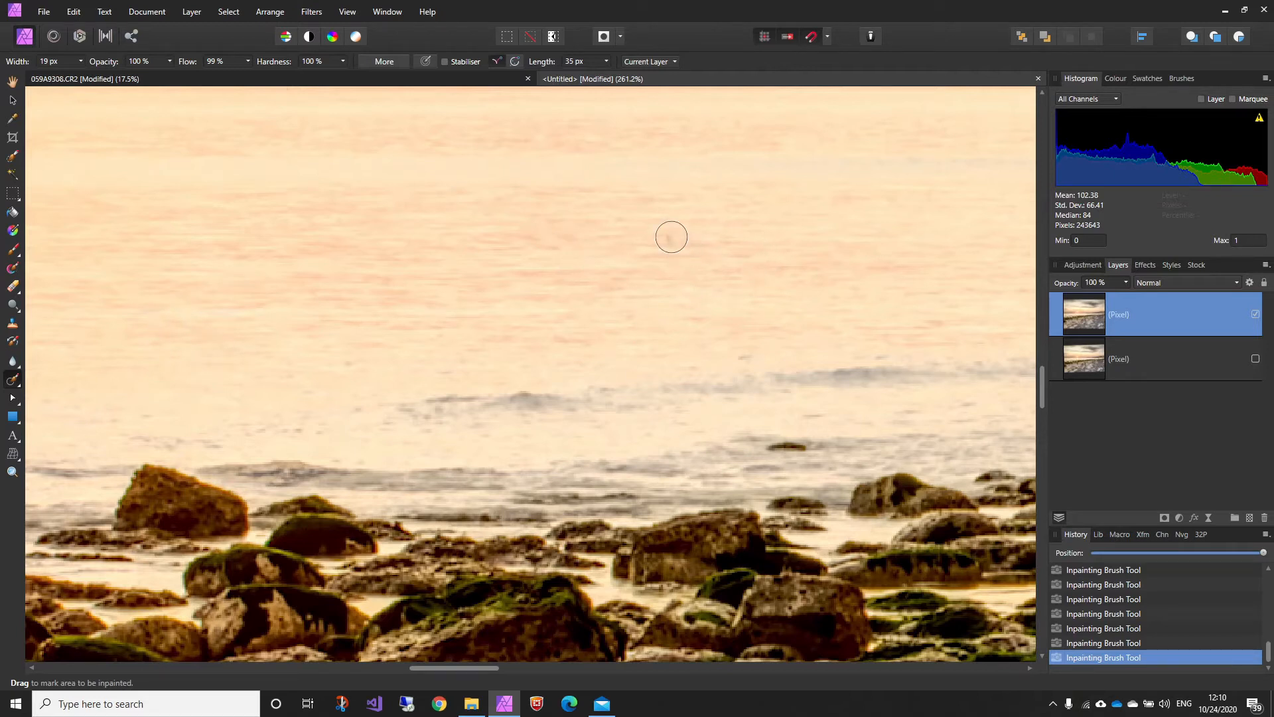
pyautogui.moveTo(268, 251); pyautogui.dragTo(942, 298)
pyautogui.moveTo(461, 299); pyautogui.dragTo(800, 286)
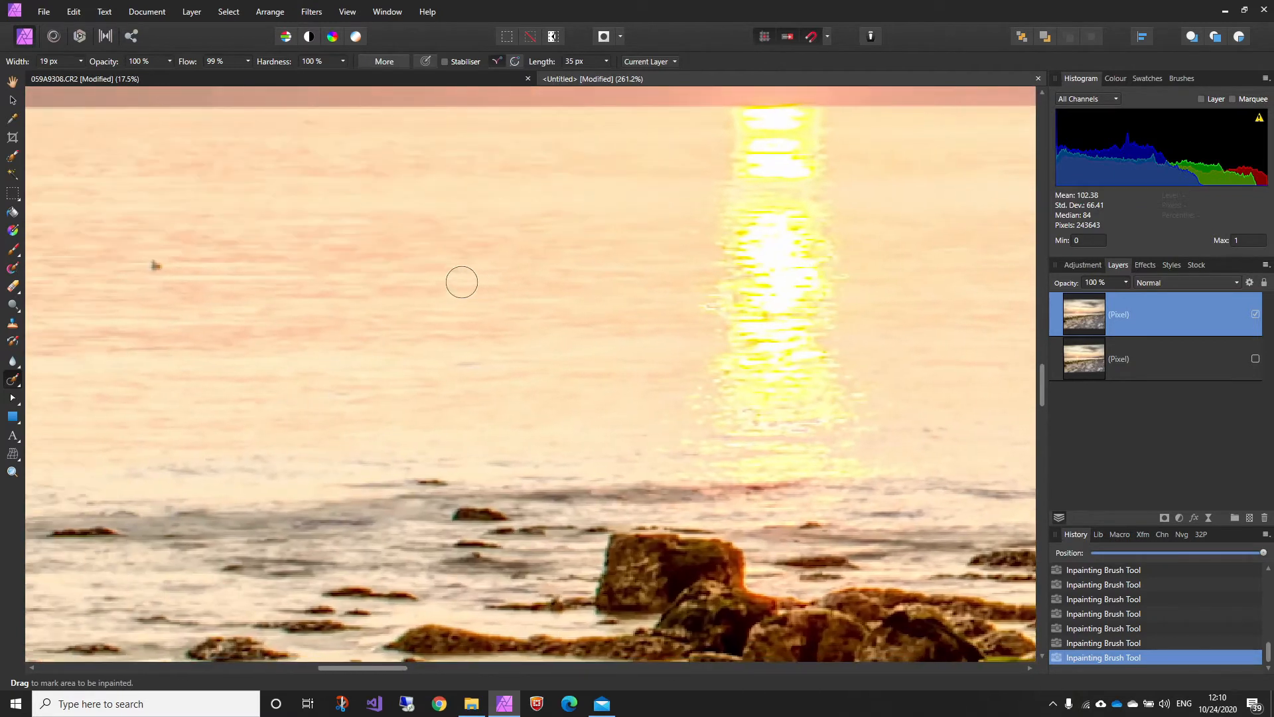
# Inpaint the specks on the water beyond the sun's reflection and the dark mark on the horizon.
pyautogui.moveTo(240, 286); pyautogui.dragTo(682, 304)
pyautogui.click(603, 282)
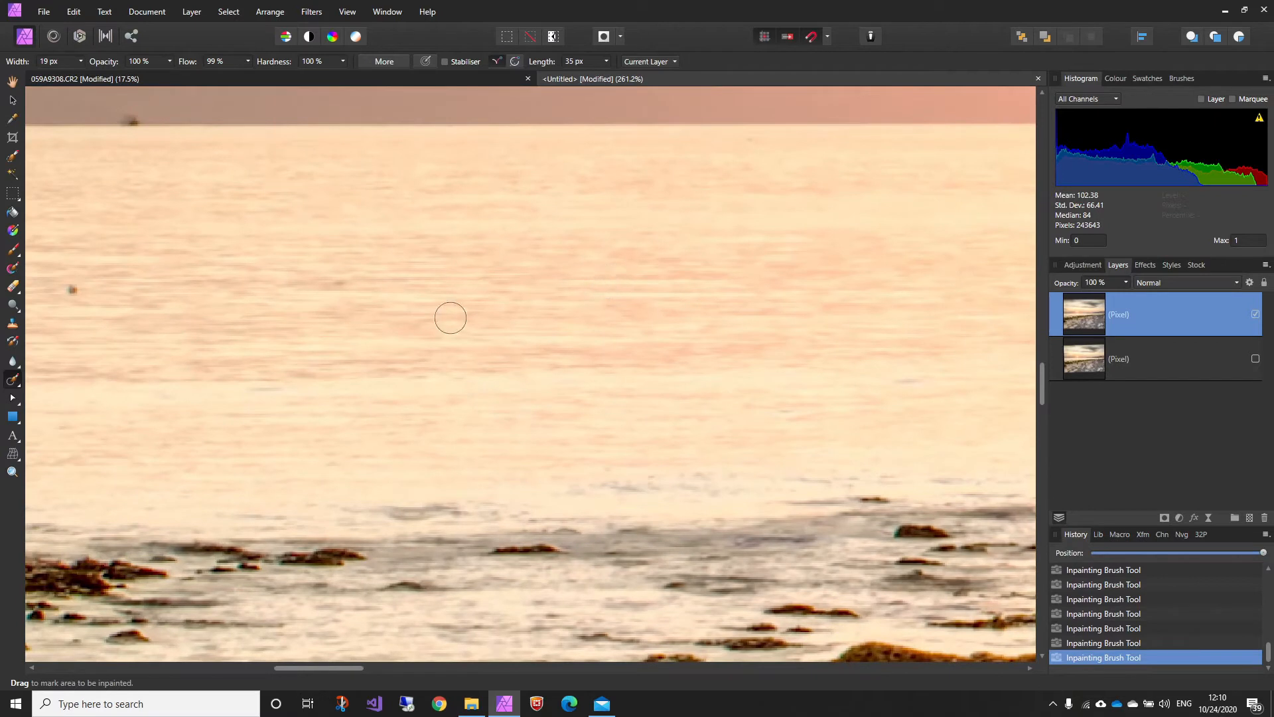
pyautogui.moveTo(391, 282); pyautogui.dragTo(813, 531)
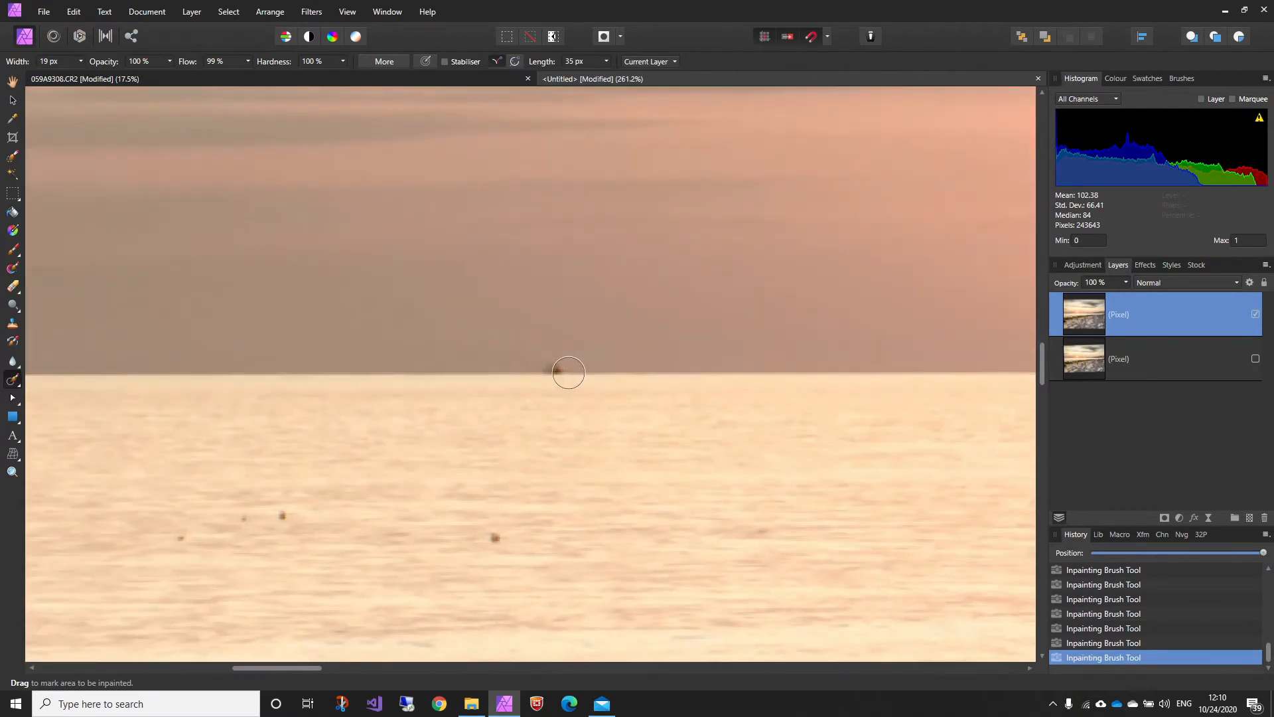
pyautogui.click(546, 369)
pyautogui.click(494, 538)
pyautogui.click(281, 516)
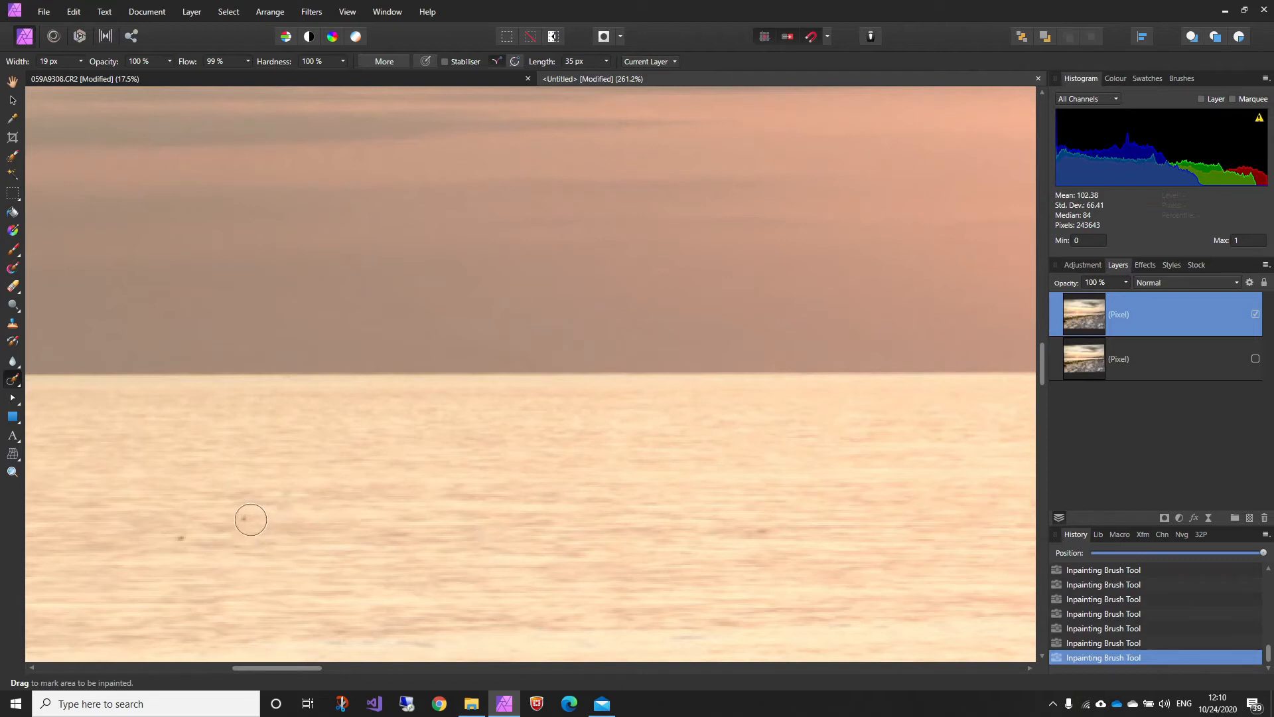
pyautogui.click(247, 518)
pyautogui.click(183, 538)
# Examine the retouched sea, horizon and beach across the image for remaining distractions.
pyautogui.scroll(-4, 322, 480)
pyautogui.scroll(-1, 322, 480)
pyautogui.moveTo(321, 480); pyautogui.dragTo(433, 346)
pyautogui.scroll(1, 495, 350)
pyautogui.scroll(-1, 497, 350)
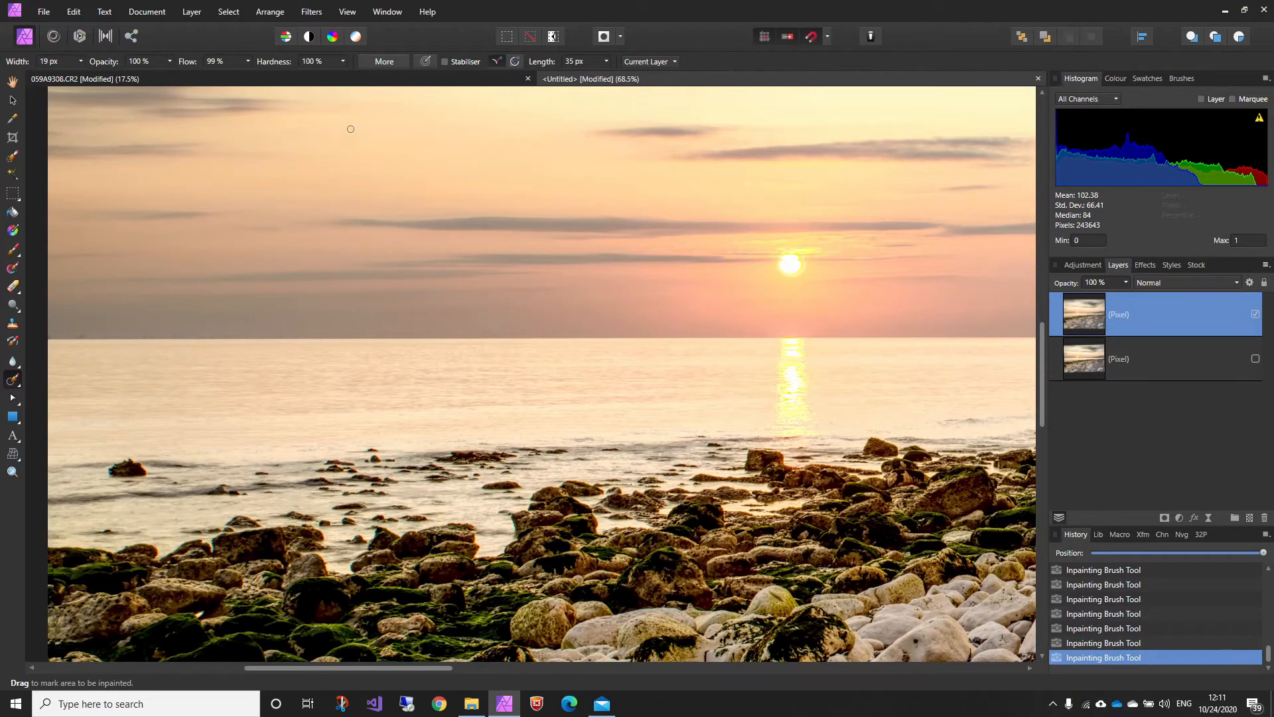
pyautogui.moveTo(351, 129); pyautogui.dragTo(509, 122)
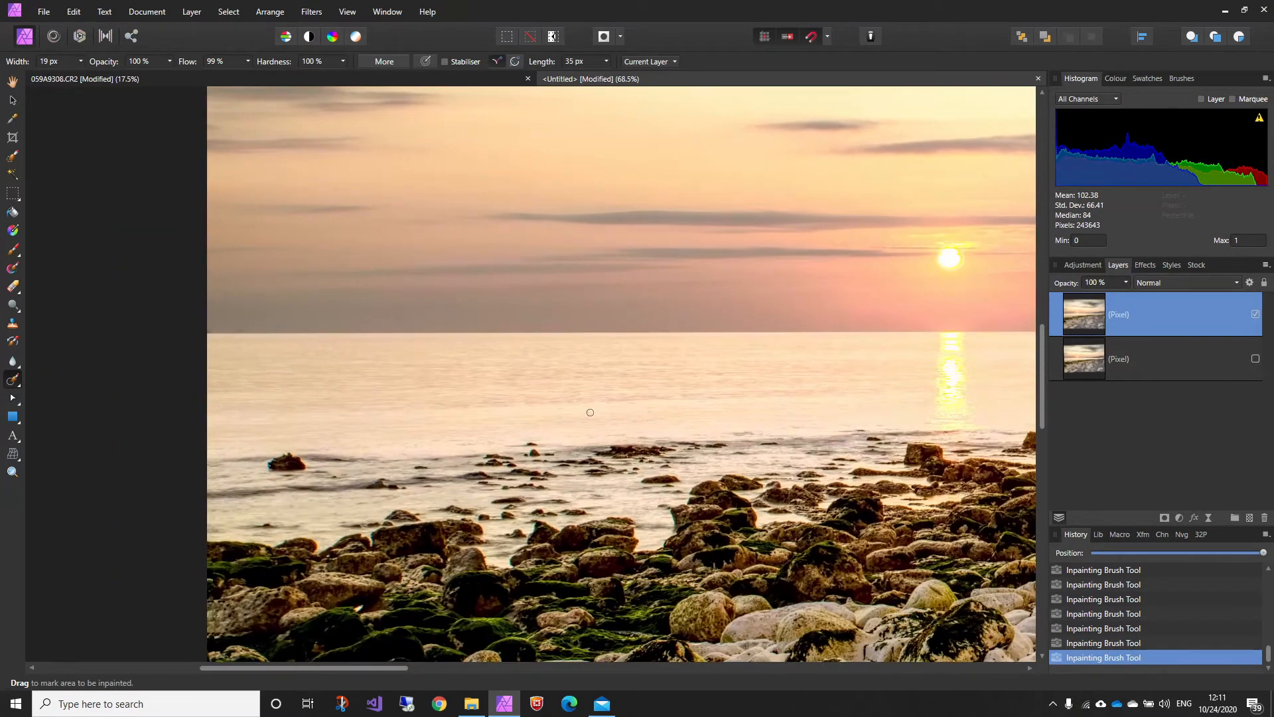
pyautogui.moveTo(589, 412); pyautogui.dragTo(95, 319)
pyautogui.moveTo(517, 375); pyautogui.dragTo(36, 360)
pyautogui.moveTo(375, 371); pyautogui.dragTo(296, 368)
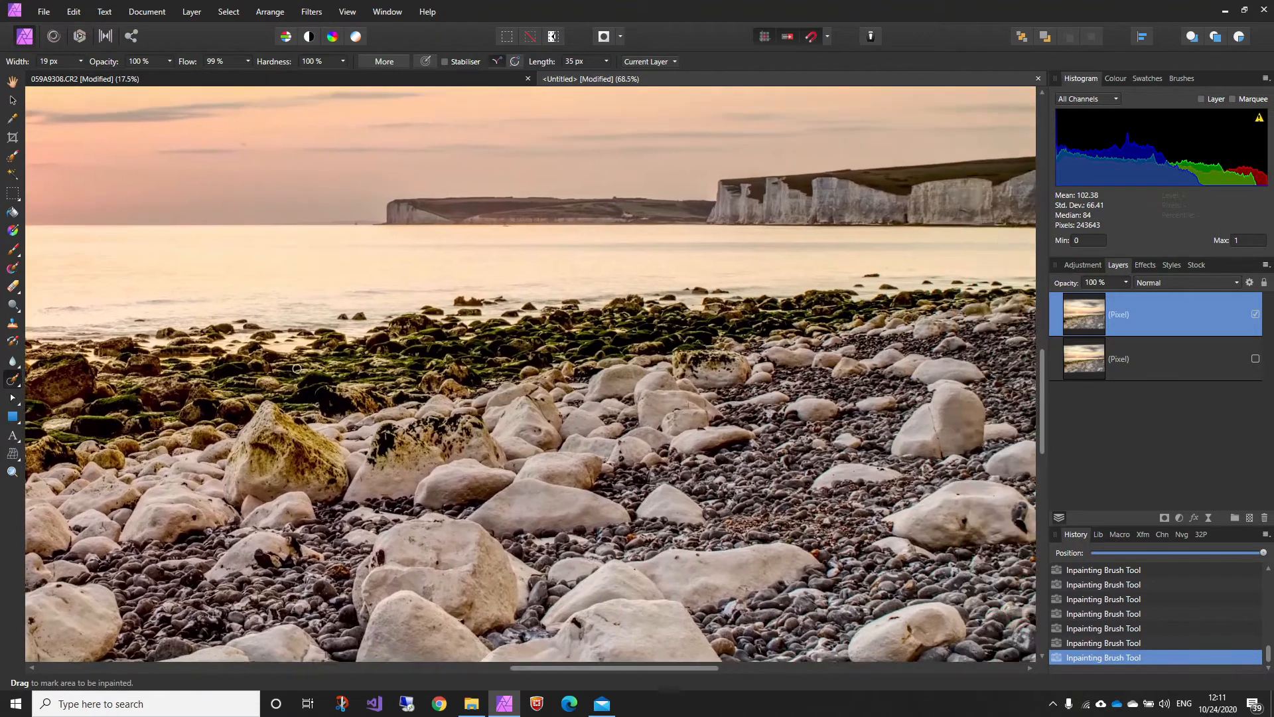
# Inpaint the three pale boulders along the shingle's eastern edge and their remnants, using a brush 76.7 px wide.
pyautogui.moveTo(634, 363); pyautogui.dragTo(3, 327)
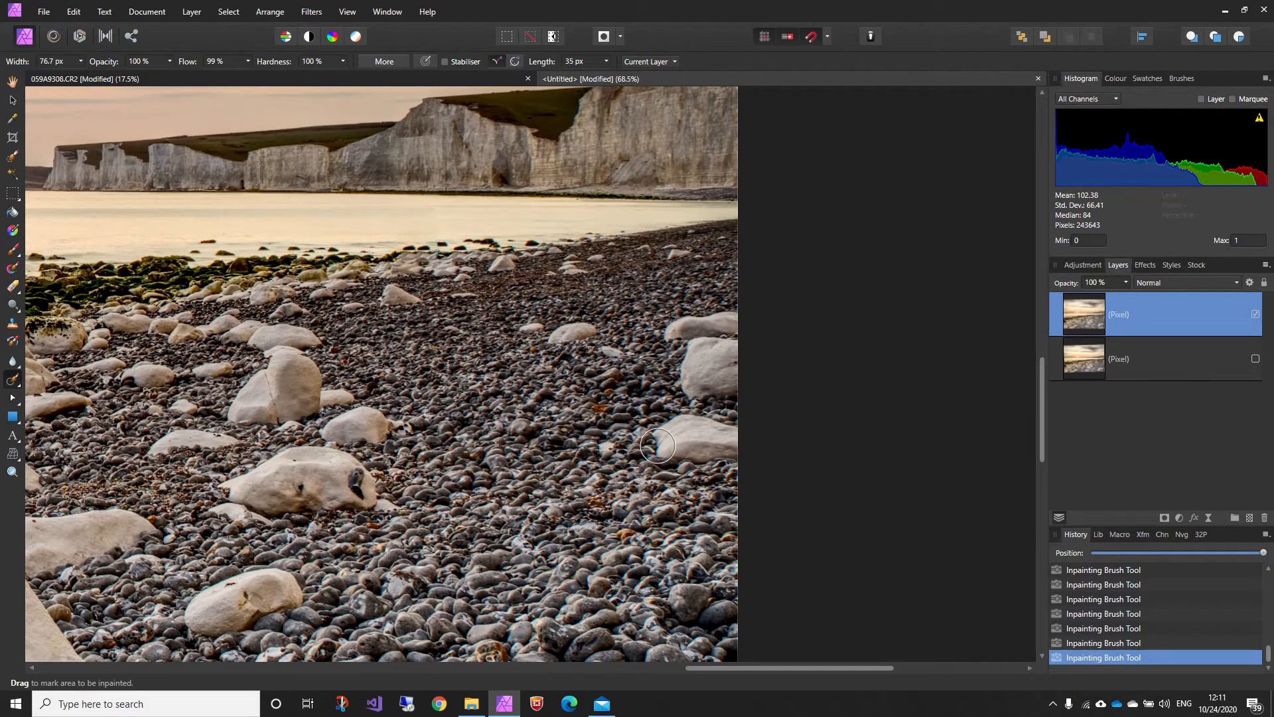
pyautogui.moveTo(657, 445)
pyautogui.mouseDown()
pyautogui.moveTo(732, 453)
pyautogui.moveTo(735, 441)
pyautogui.moveTo(652, 431)
pyautogui.mouseUp()
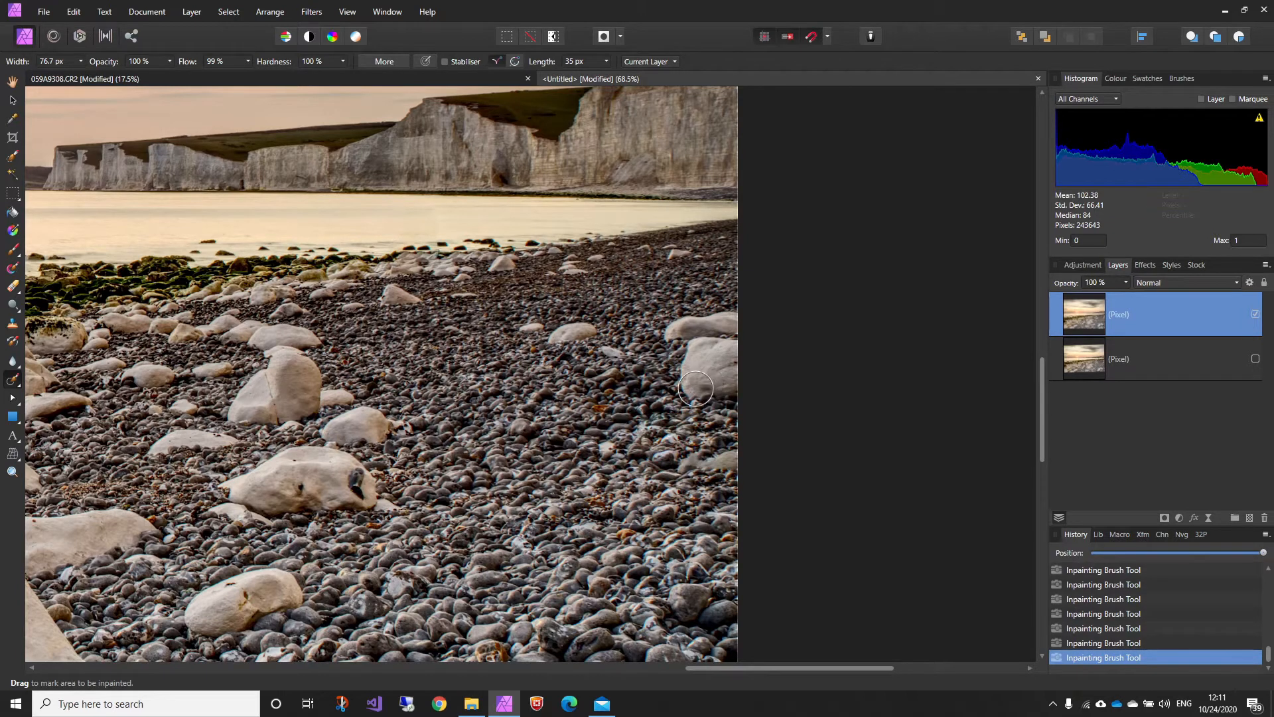
pyautogui.moveTo(696, 389)
pyautogui.mouseDown()
pyautogui.moveTo(675, 335)
pyautogui.moveTo(745, 321)
pyautogui.moveTo(735, 394)
pyautogui.moveTo(696, 387)
pyautogui.moveTo(699, 344)
pyautogui.moveTo(720, 391)
pyautogui.mouseUp()
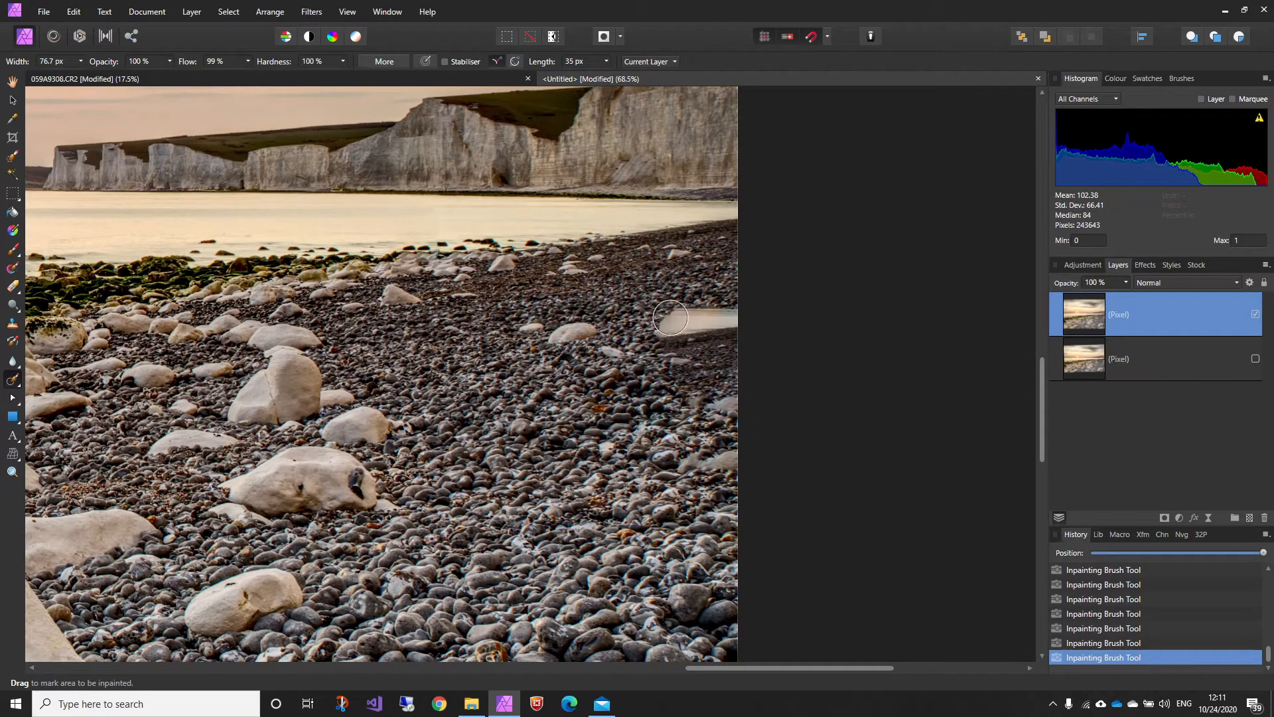
pyautogui.moveTo(670, 318); pyautogui.dragTo(733, 319)
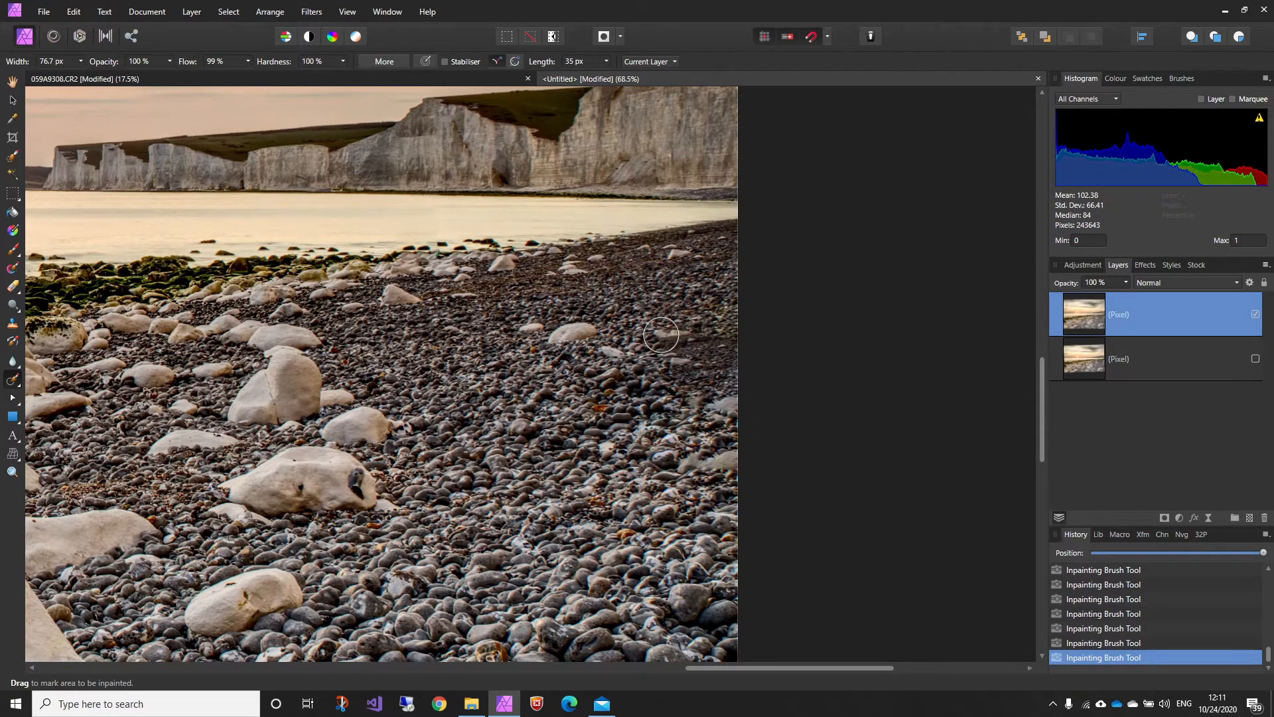
pyautogui.moveTo(661, 335); pyautogui.dragTo(700, 336)
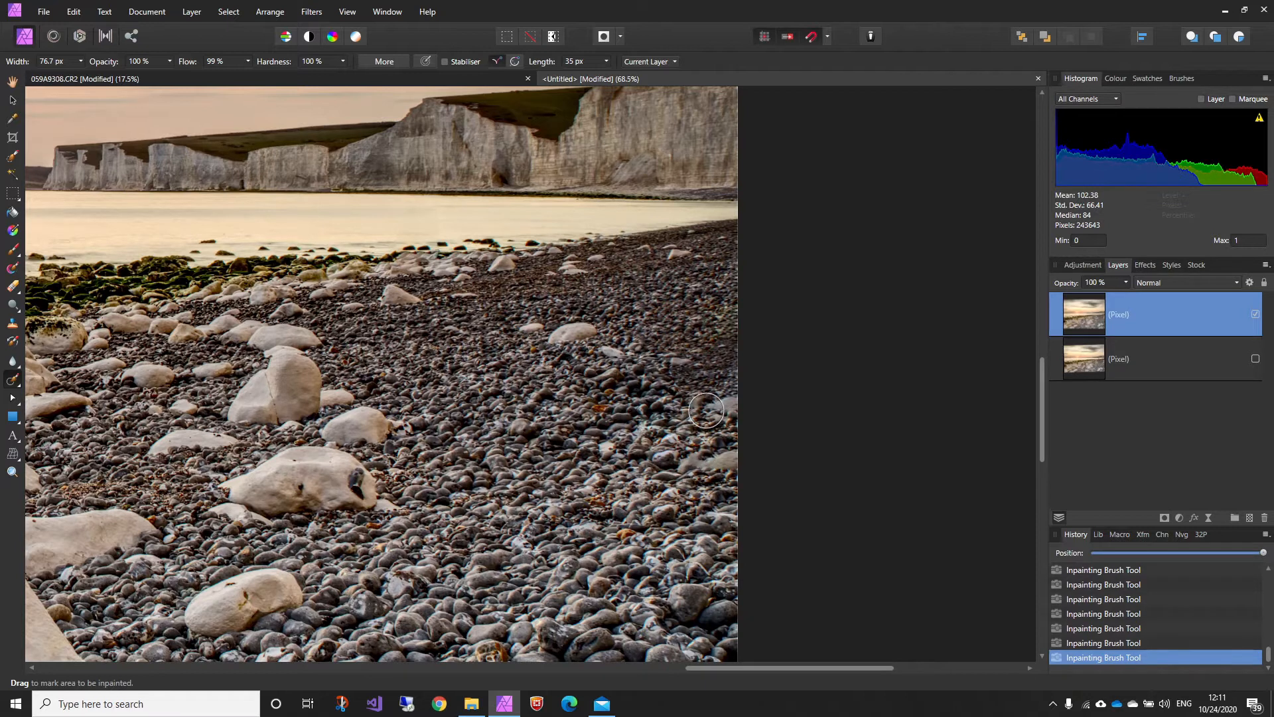
pyautogui.moveTo(705, 410); pyautogui.dragTo(765, 399)
# Inpaint the dark mark on the pale foreground boulder at the photo's lower edge.
pyautogui.scroll(-4, 594, 504)
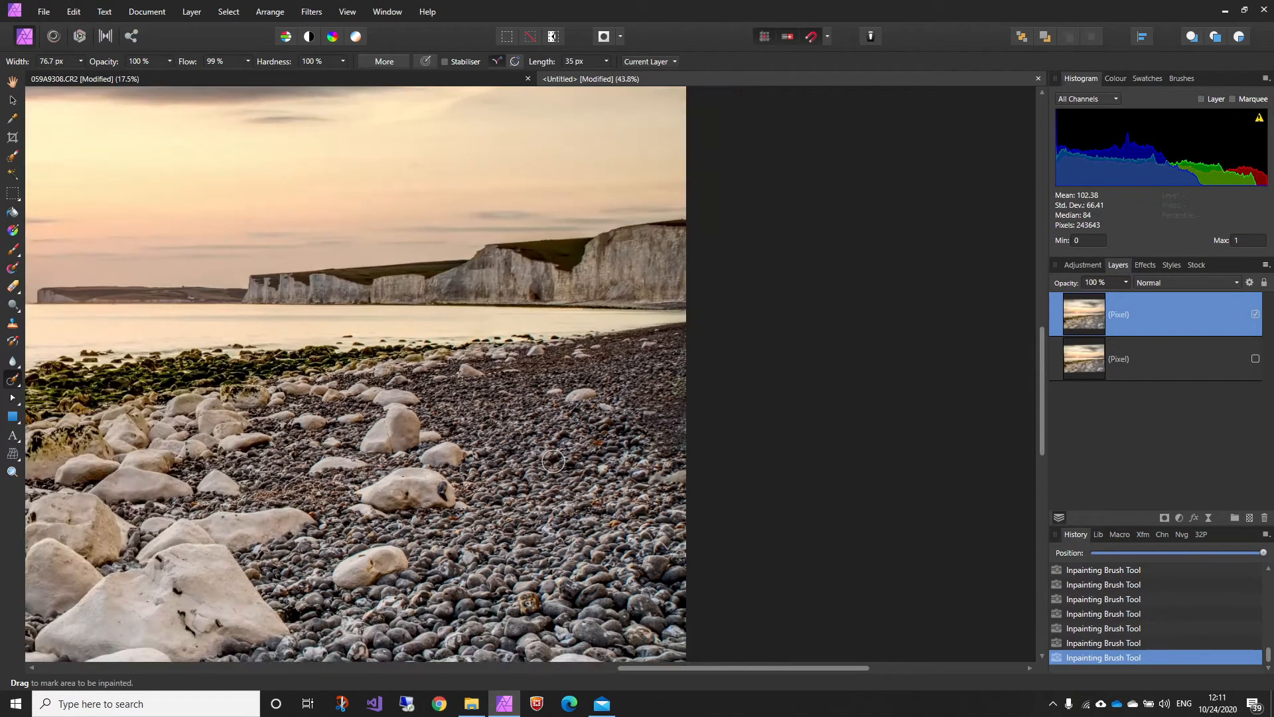
pyautogui.scroll(2, 685, 345)
pyautogui.moveTo(803, 354); pyautogui.dragTo(821, 339)
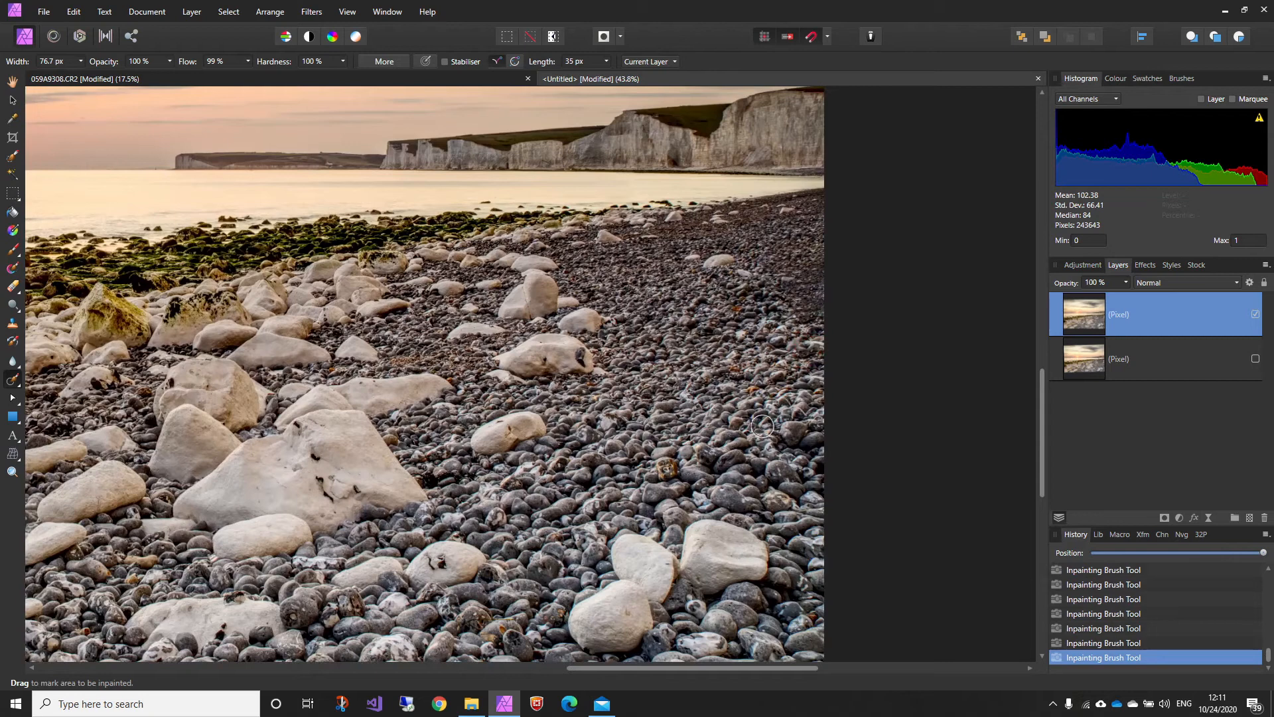
pyautogui.scroll(-4, 783, 399)
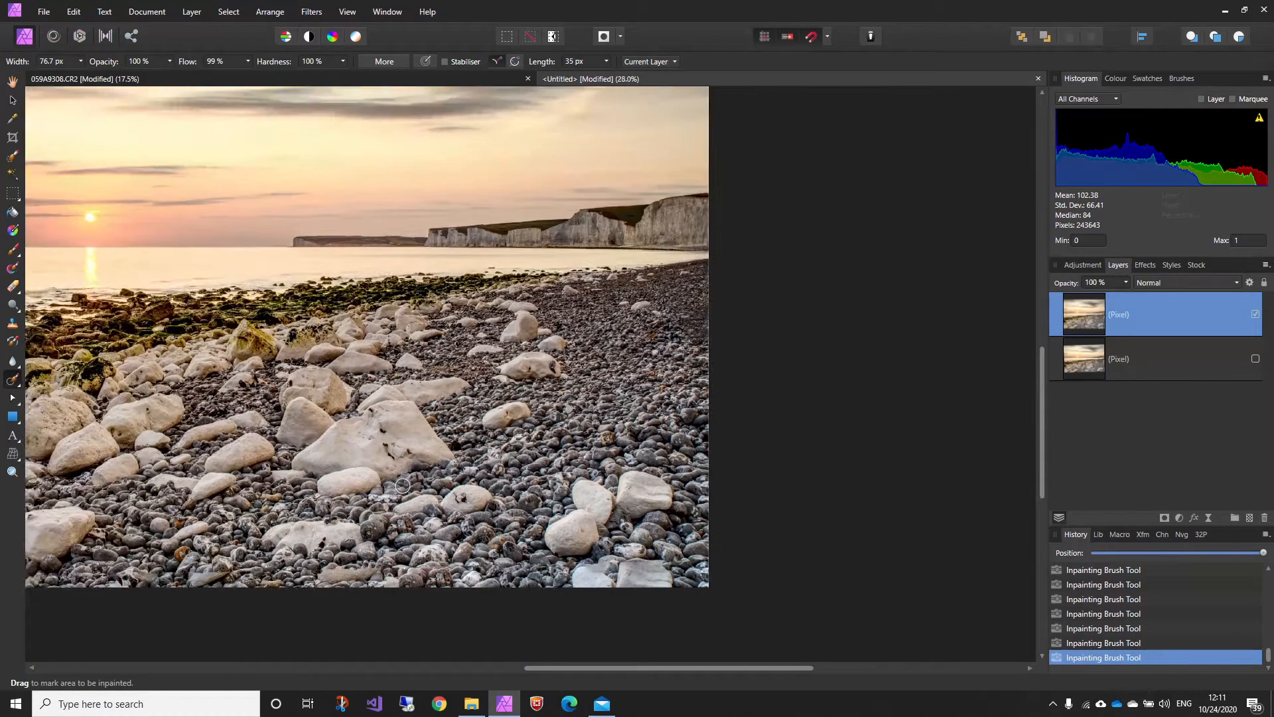
pyautogui.scroll(5, 840, 484)
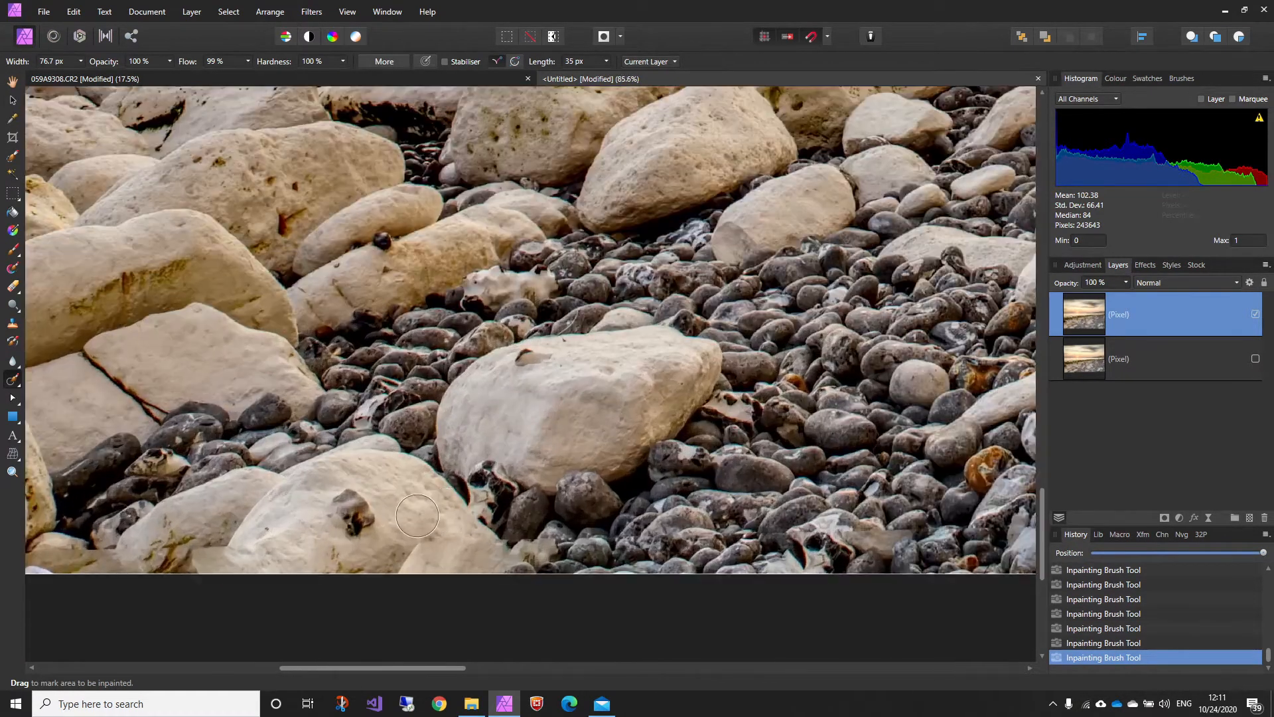
pyautogui.scroll(2, 417, 516)
pyautogui.moveTo(279, 481)
pyautogui.mouseDown()
pyautogui.moveTo(336, 521)
pyautogui.moveTo(315, 524)
pyautogui.mouseUp()
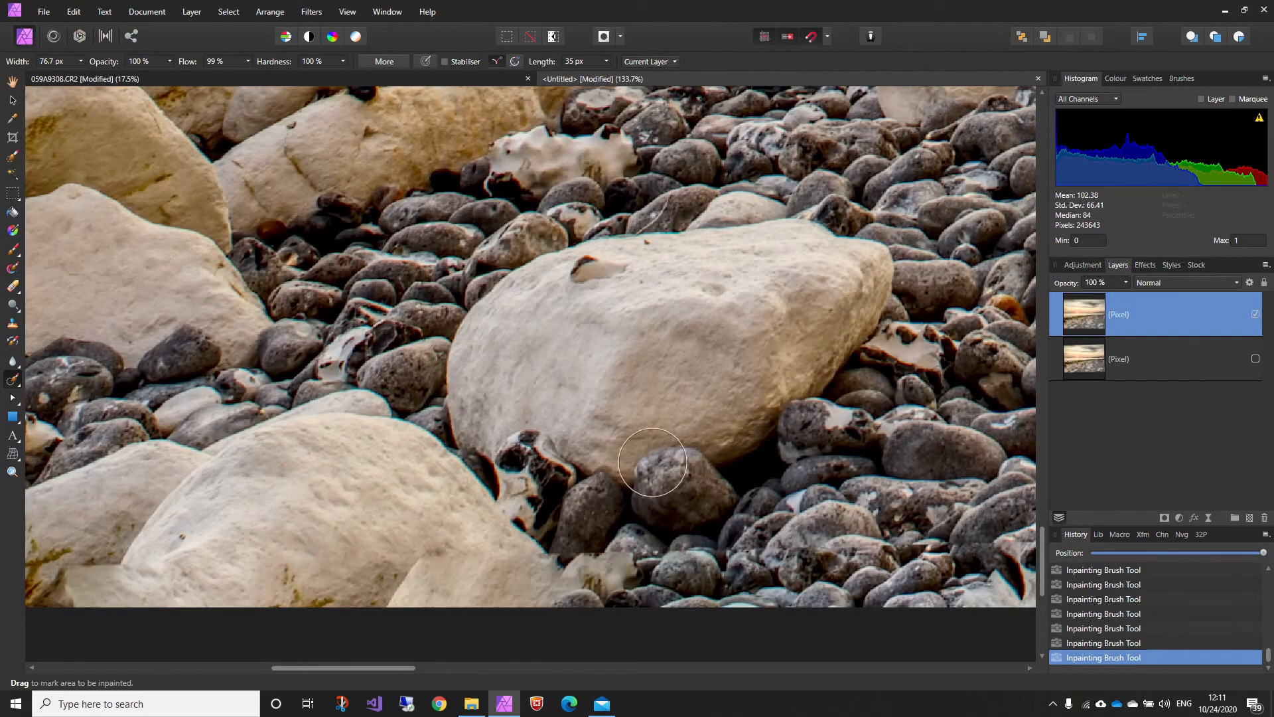
# Save the retouched photo as an Affinity file named sunset in the Sunset folder.
pyautogui.scroll(-2, 640, 438)
pyautogui.scroll(-5, 617, 398)
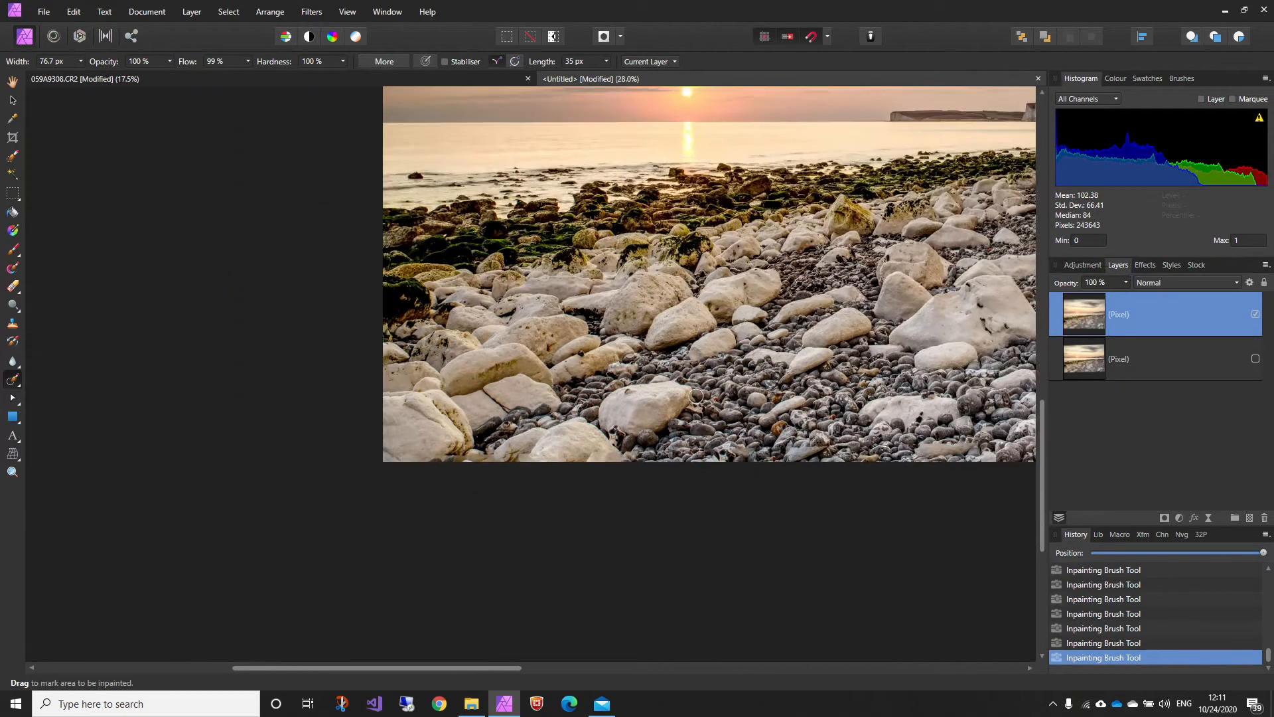
pyautogui.scroll(-1, 608, 426)
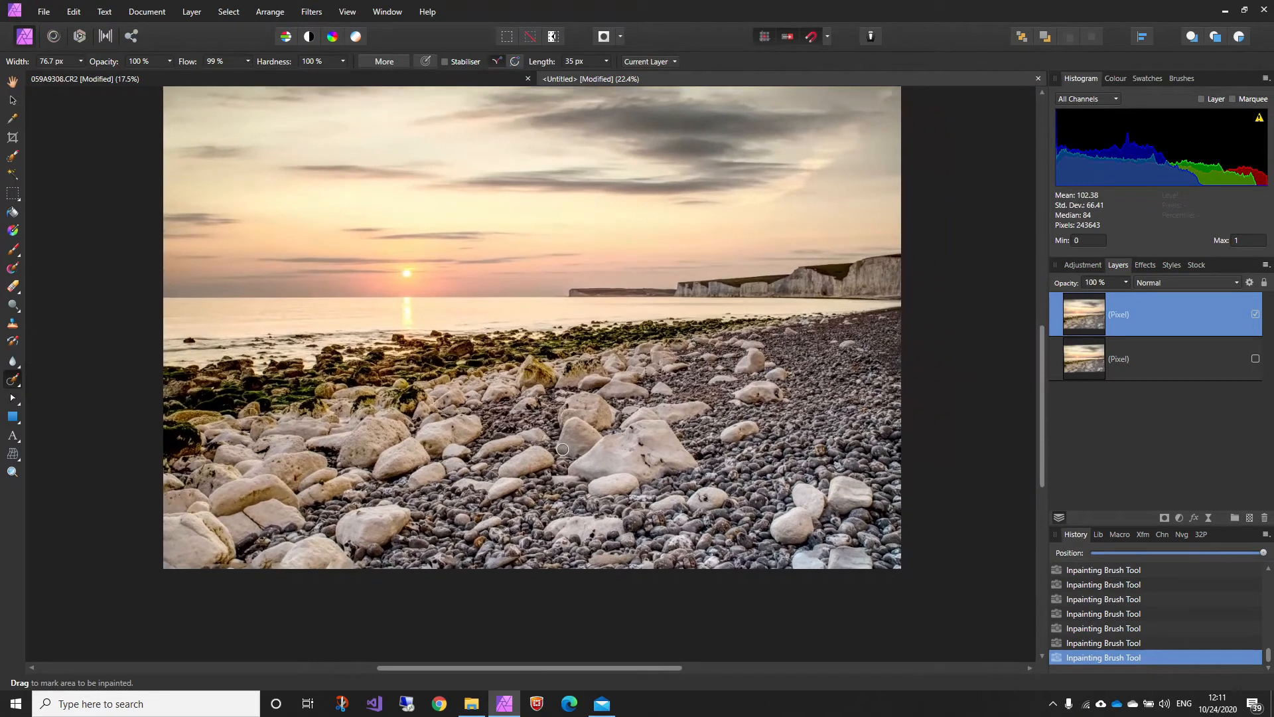
pyautogui.scroll(-1, 598, 489)
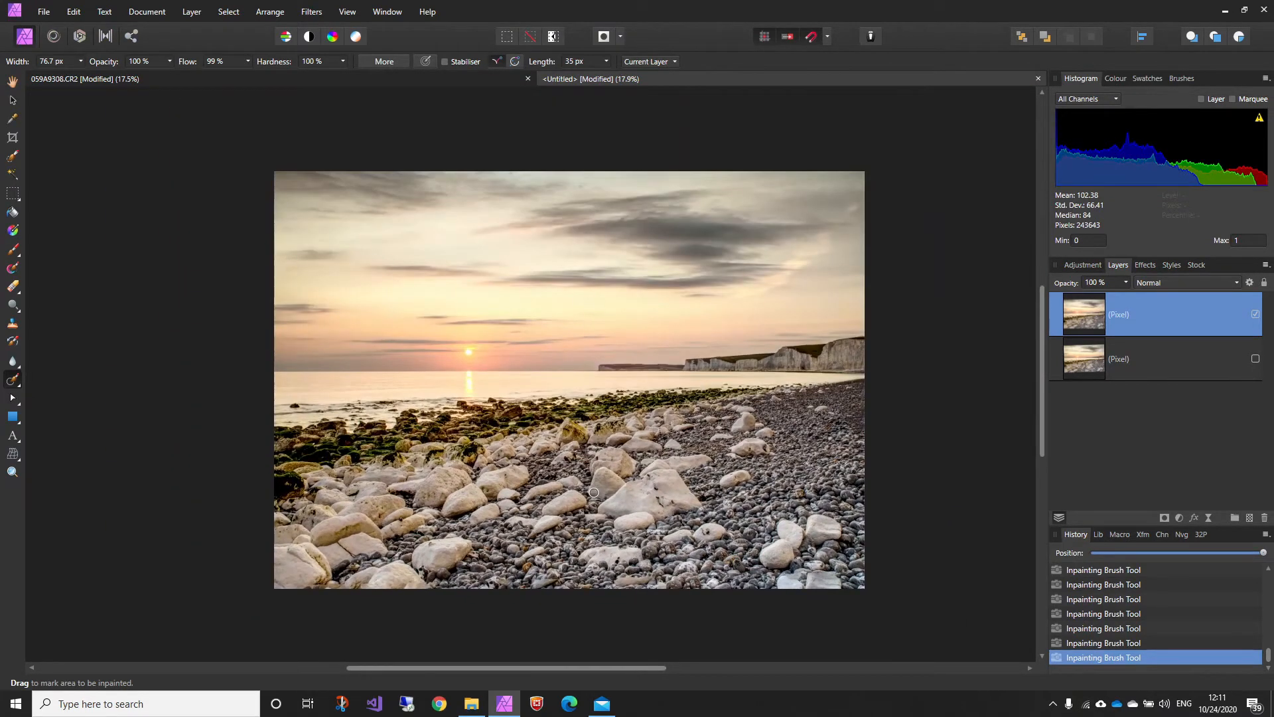
pyautogui.moveTo(584, 477); pyautogui.dragTo(573, 450)
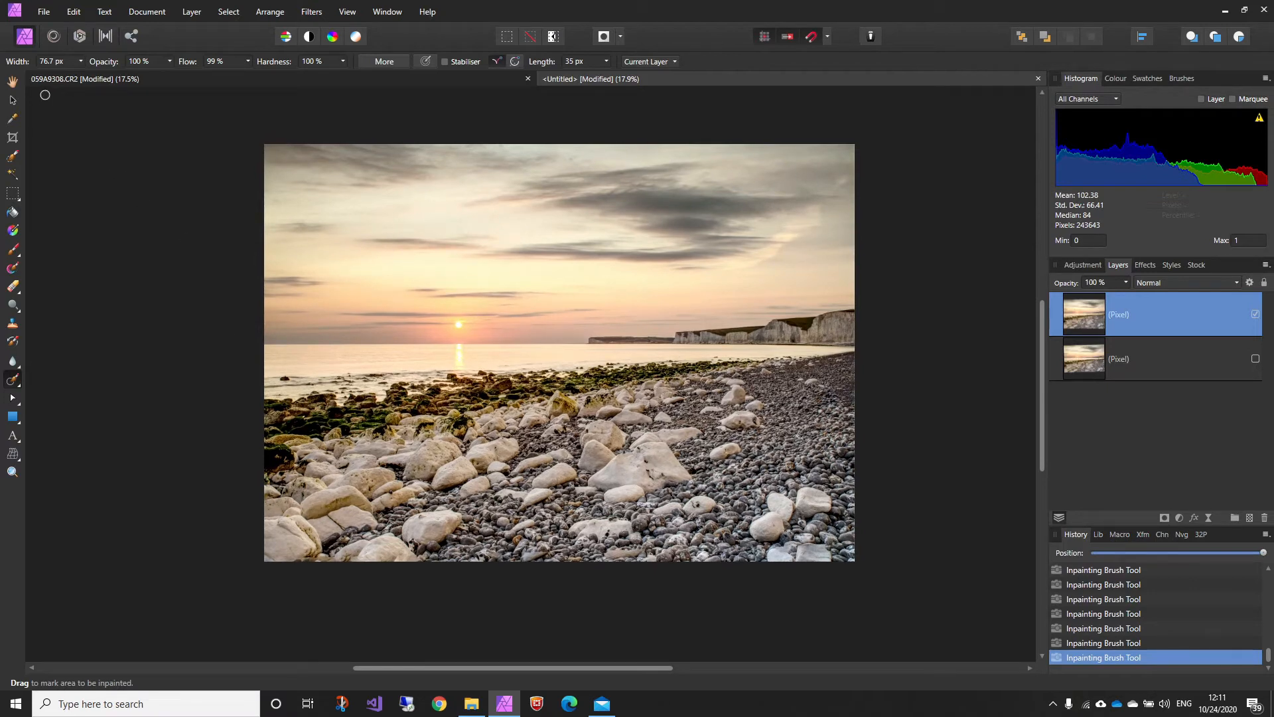
pyautogui.click(46, 12)
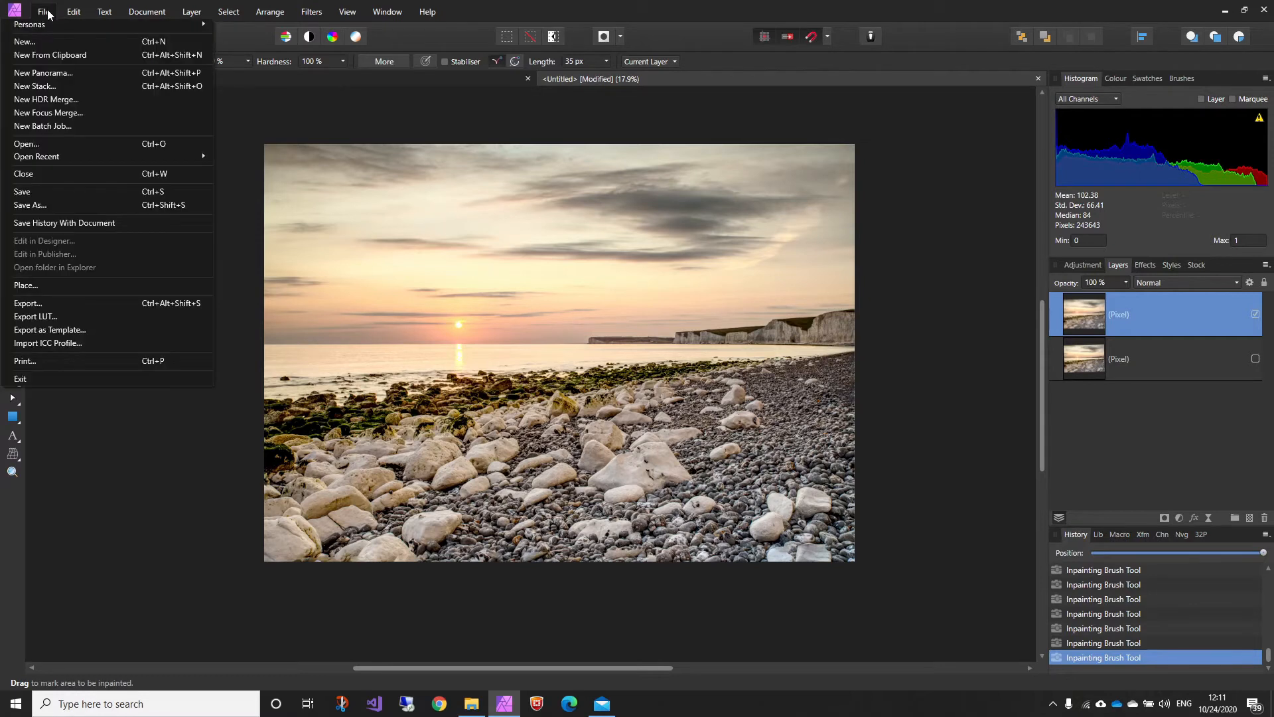
pyautogui.click(54, 193)
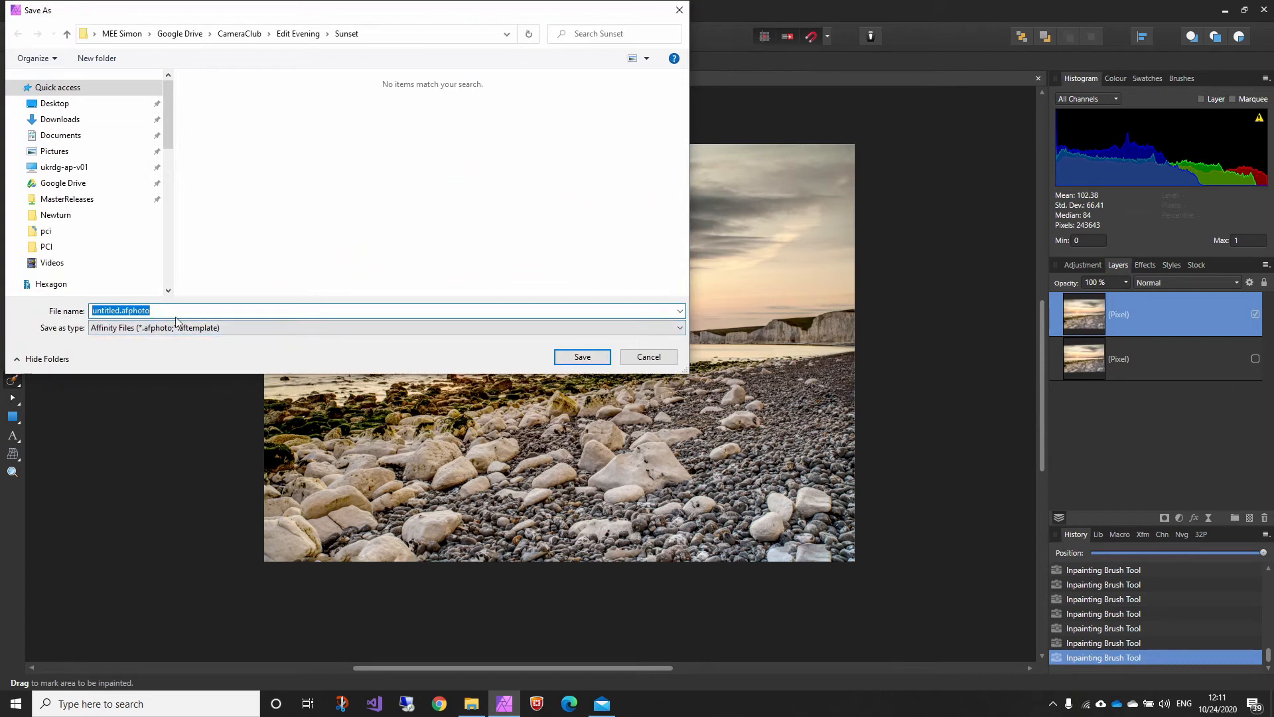
pyautogui.write('sunset')
pyautogui.press('Return')
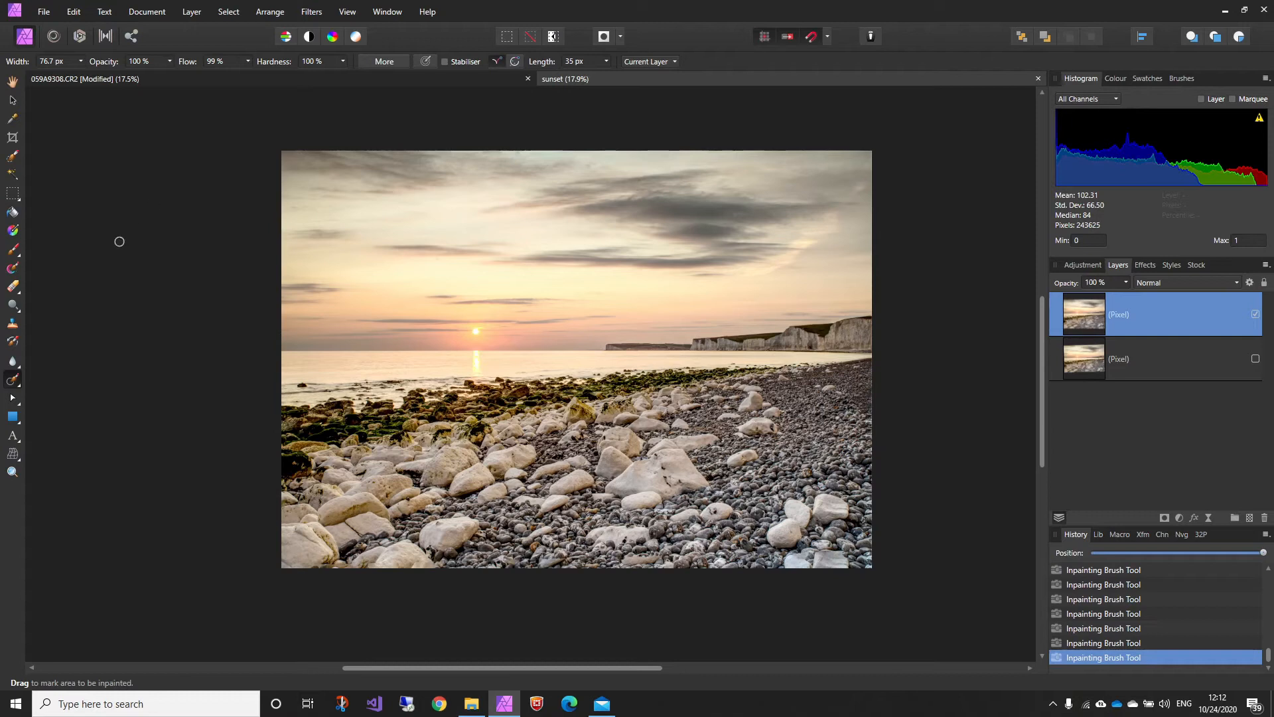
# Select the sky with the Selection Brush, and add the remaining sea above the rocky shore with the brush reduced to 20.3 px.
pyautogui.click(16, 164)
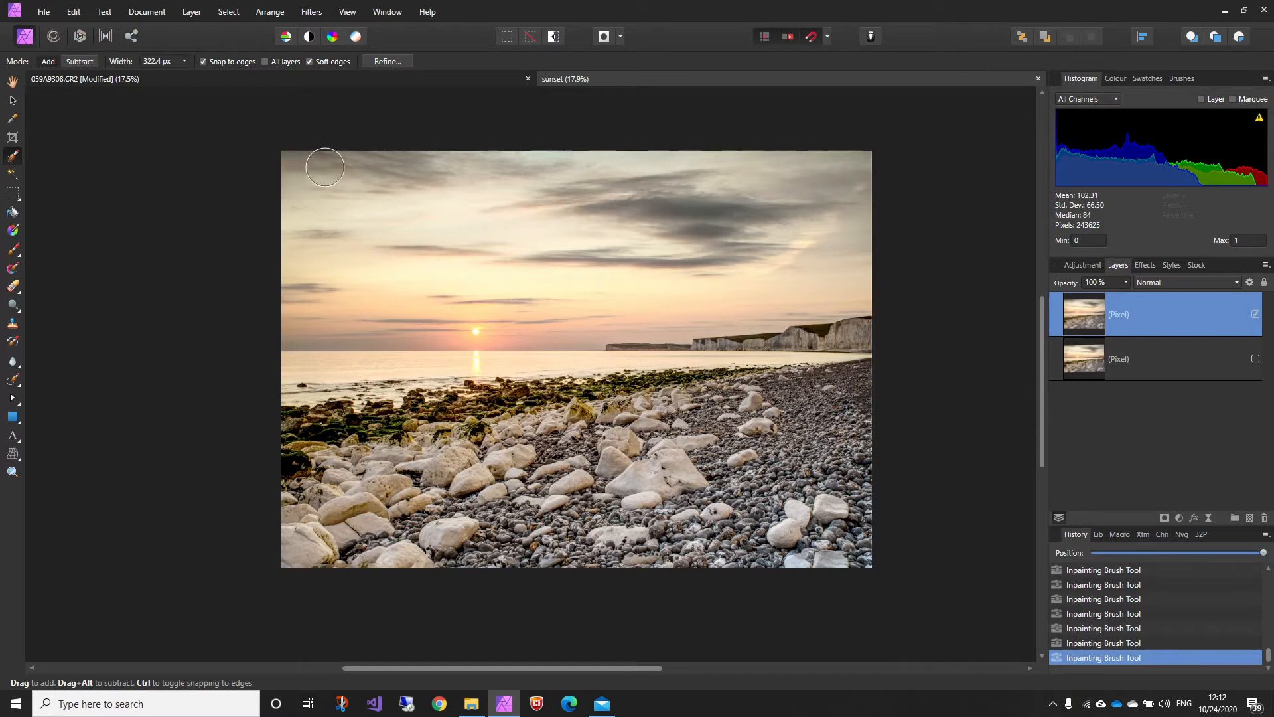
pyautogui.moveTo(325, 167)
pyautogui.mouseDown()
pyautogui.moveTo(546, 181)
pyautogui.moveTo(781, 160)
pyautogui.moveTo(863, 176)
pyautogui.moveTo(841, 292)
pyautogui.moveTo(587, 310)
pyautogui.moveTo(272, 307)
pyautogui.moveTo(454, 213)
pyautogui.moveTo(756, 209)
pyautogui.moveTo(279, 205)
pyautogui.moveTo(313, 309)
pyautogui.moveTo(305, 398)
pyautogui.moveTo(365, 398)
pyautogui.moveTo(472, 351)
pyautogui.moveTo(584, 342)
pyautogui.mouseUp()
pyautogui.scroll(3, 747, 351)
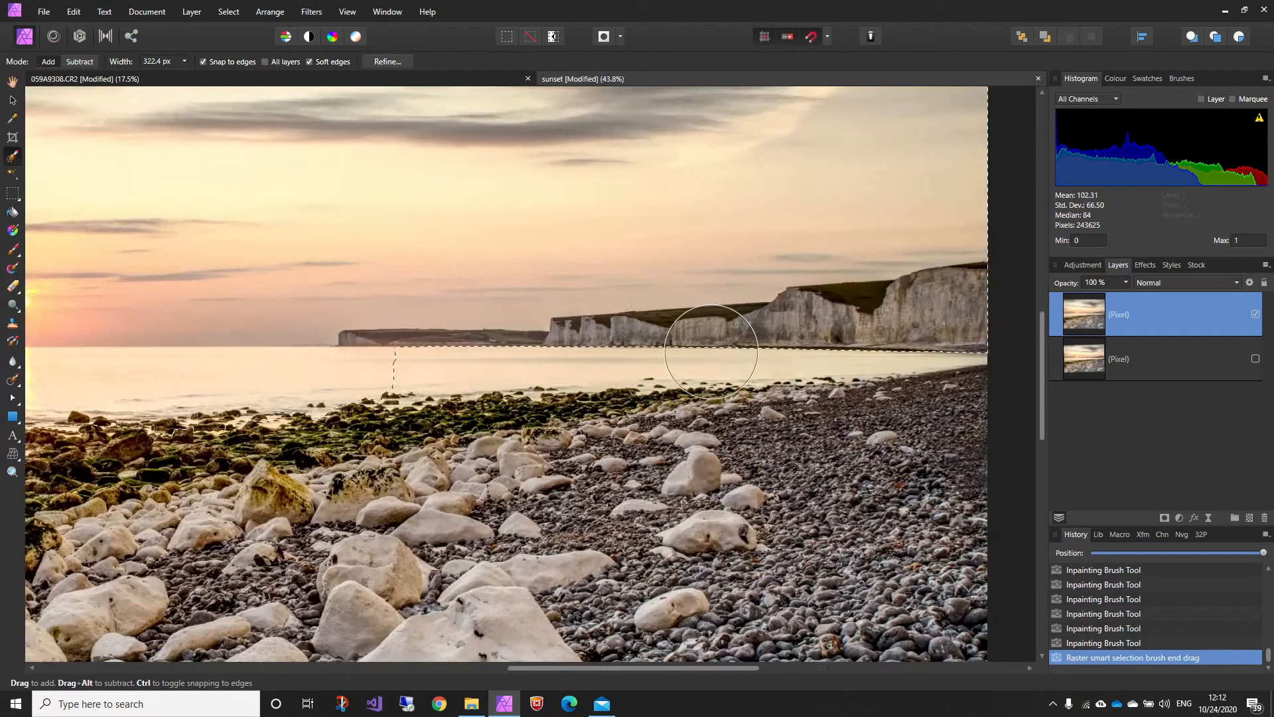
pyautogui.scroll(2, 710, 351)
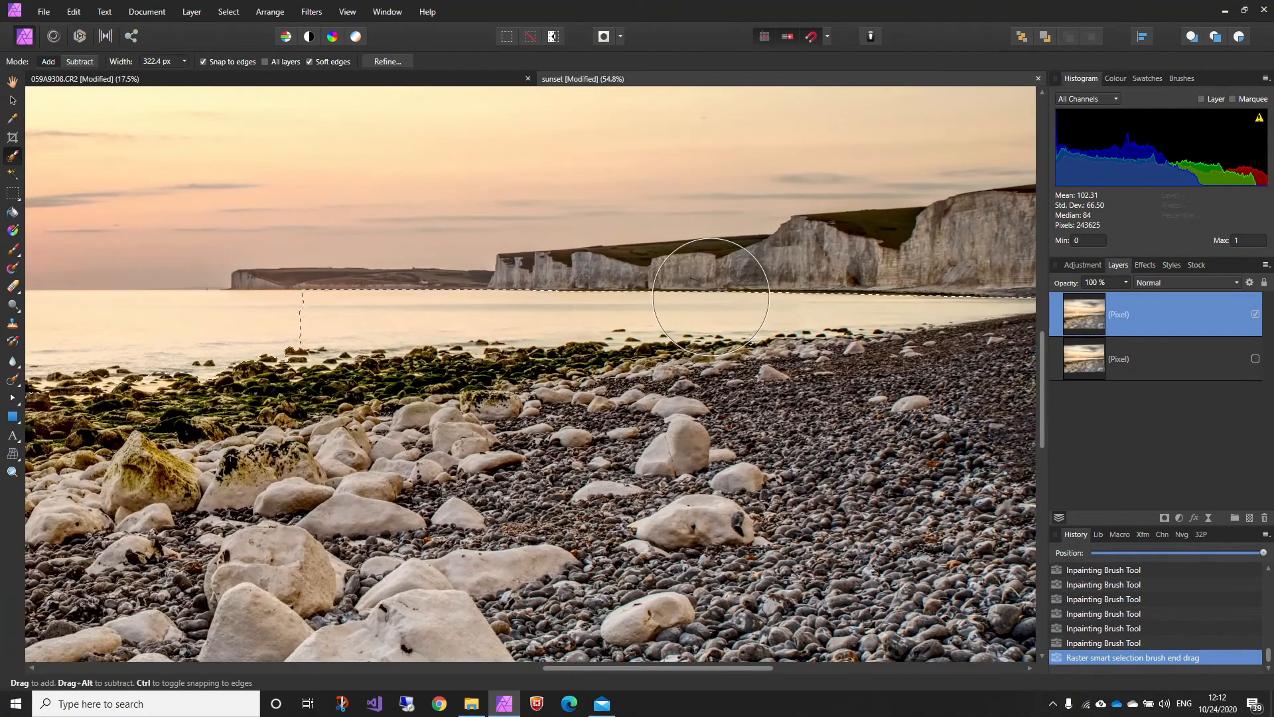
pyautogui.press('[')
pyautogui.press('[')
pyautogui.press('[')
pyautogui.press('[')
pyautogui.press('[')
pyautogui.press('[')
pyautogui.press('[')
pyautogui.press('[')
pyautogui.press('[')
pyautogui.press('[')
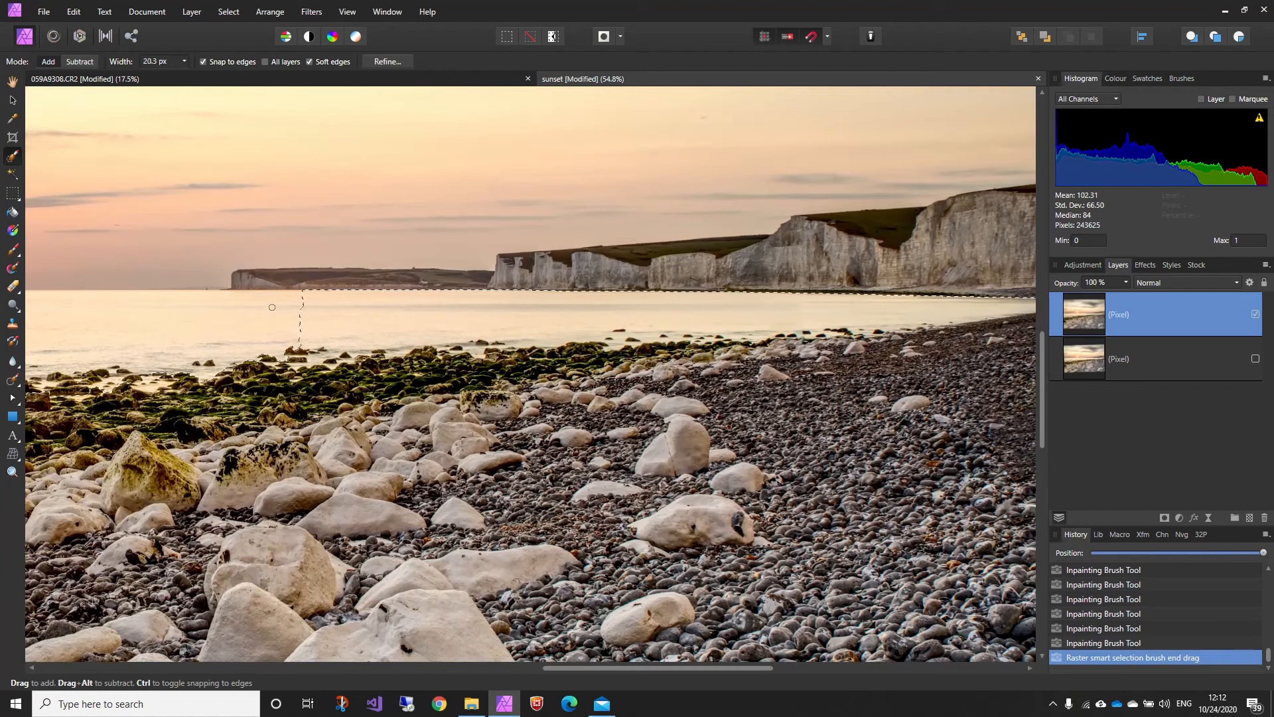
pyautogui.moveTo(272, 307); pyautogui.dragTo(598, 309)
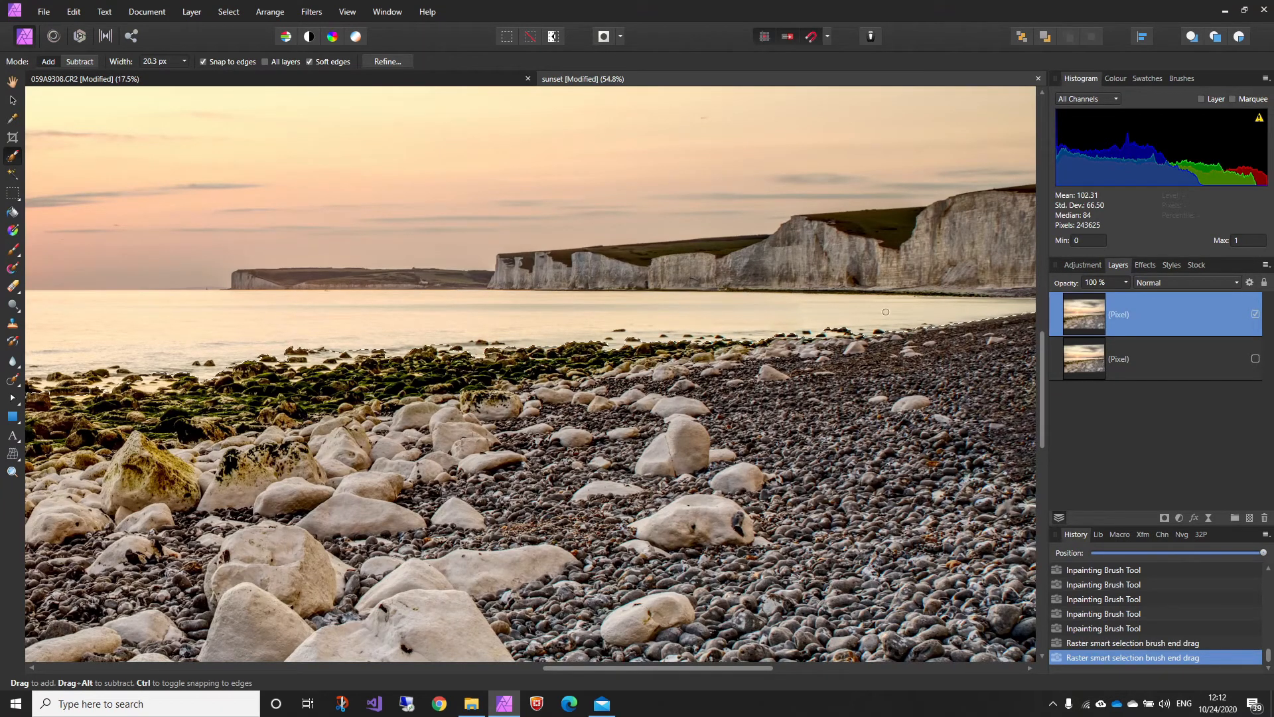
pyautogui.moveTo(886, 311); pyautogui.dragTo(916, 309)
# Subtract the chalk cliffs and the distant headland from the sky and sea selection.
pyautogui.moveTo(915, 259); pyautogui.dragTo(843, 347)
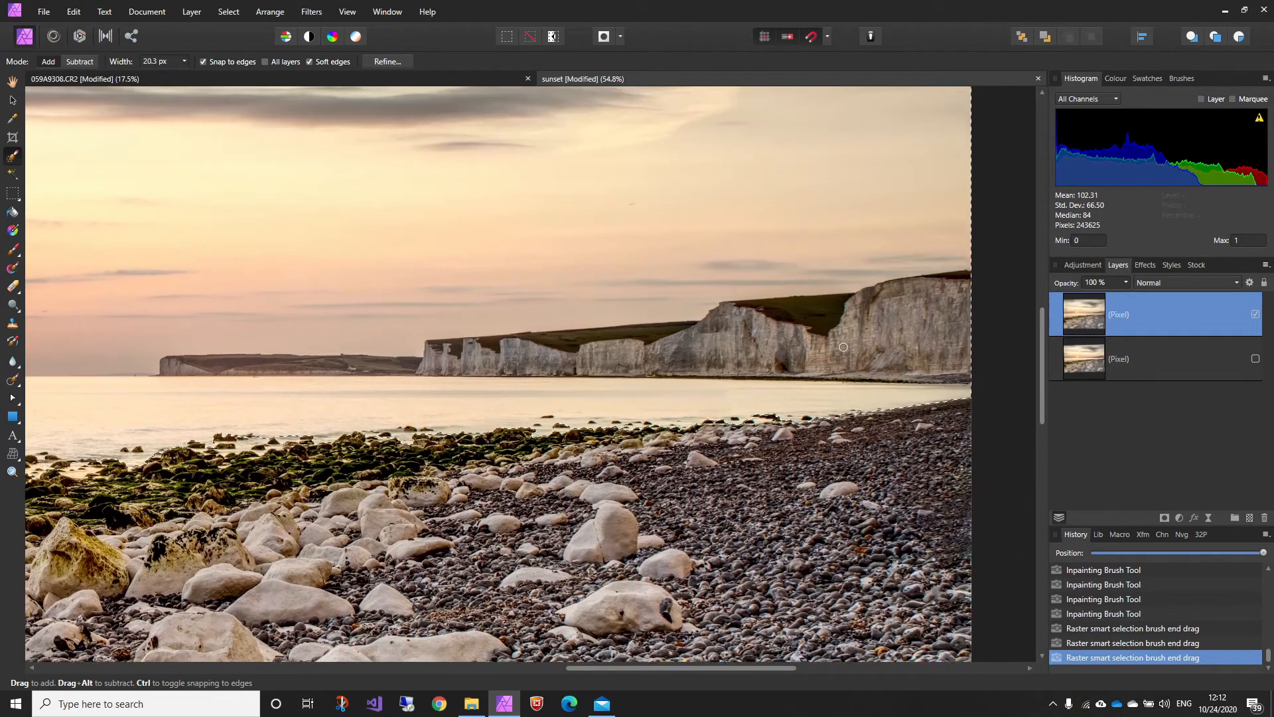
pyautogui.moveTo(930, 389); pyautogui.dragTo(933, 330)
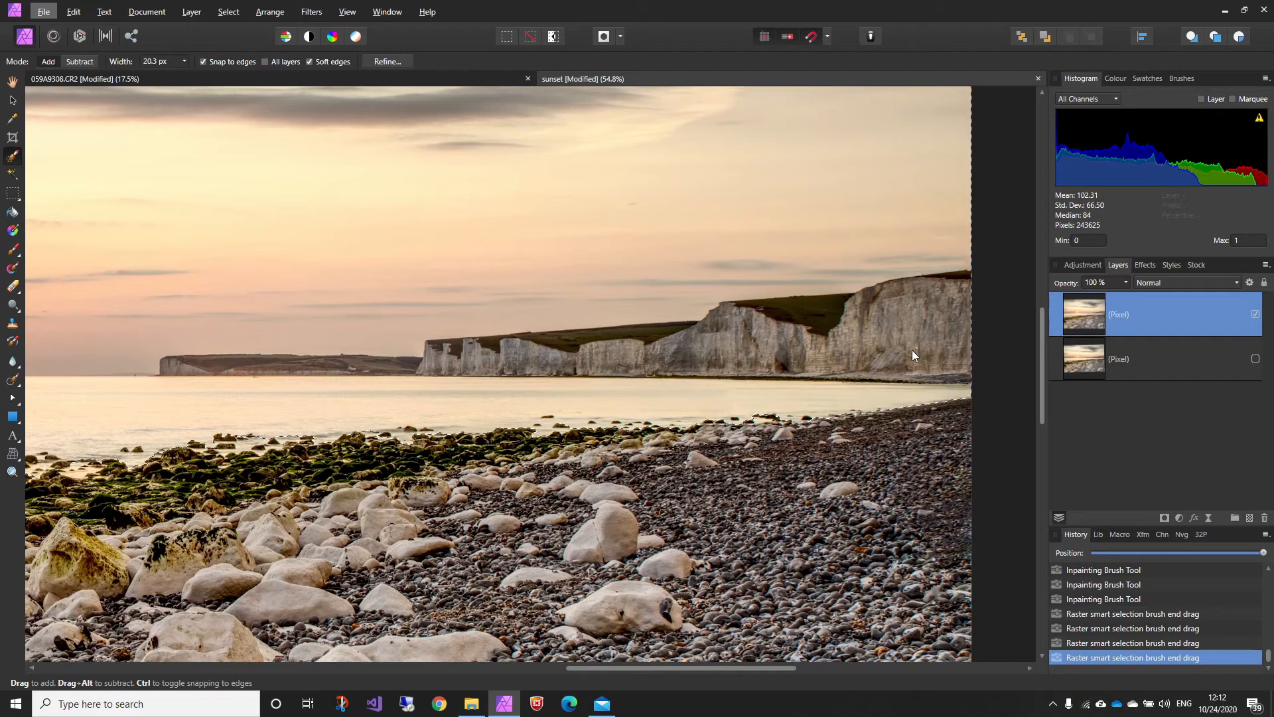
pyautogui.moveTo(974, 350)
pyautogui.mouseDown()
pyautogui.moveTo(720, 352)
pyautogui.moveTo(705, 335)
pyautogui.moveTo(900, 302)
pyautogui.moveTo(921, 315)
pyautogui.moveTo(945, 377)
pyautogui.mouseUp()
pyautogui.click(570, 359)
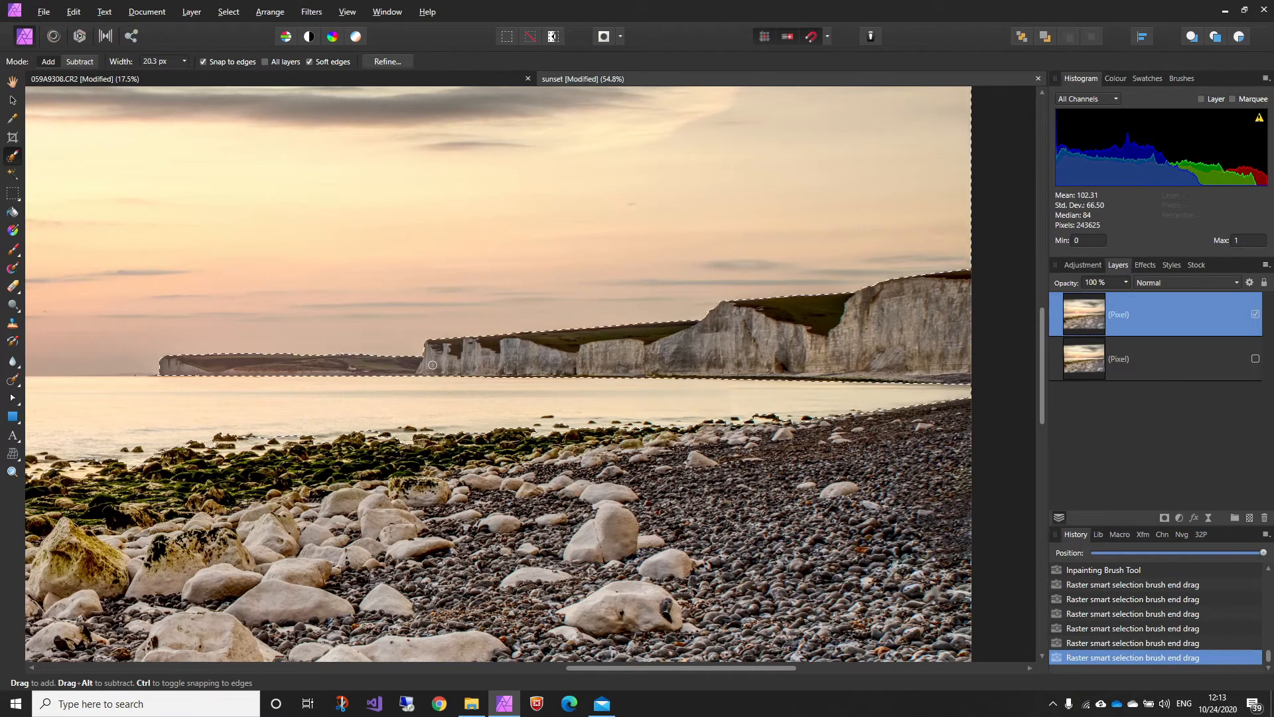
# Refine the selection along the rocky shoreline, adding the missed patches of water between the dark rocks.
pyautogui.moveTo(311, 368)
pyautogui.mouseDown()
pyautogui.moveTo(477, 249)
pyautogui.moveTo(343, 328)
pyautogui.mouseUp()
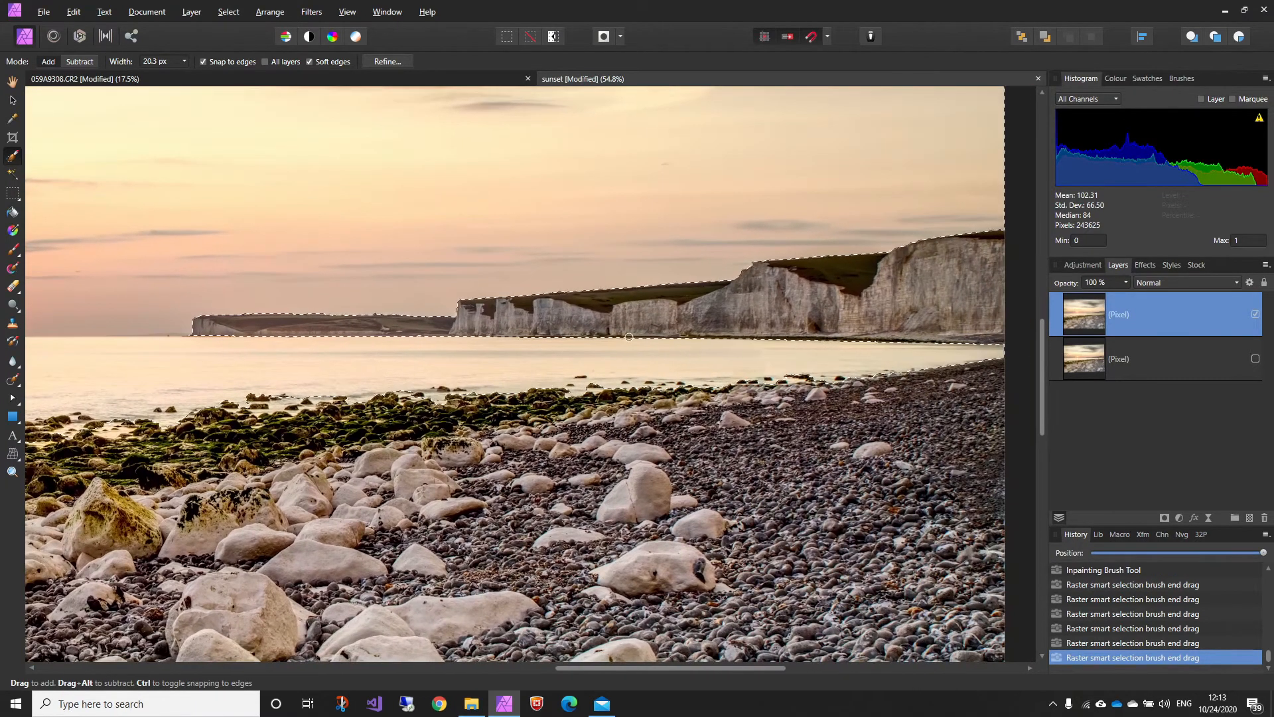
pyautogui.scroll(-5, 627, 331)
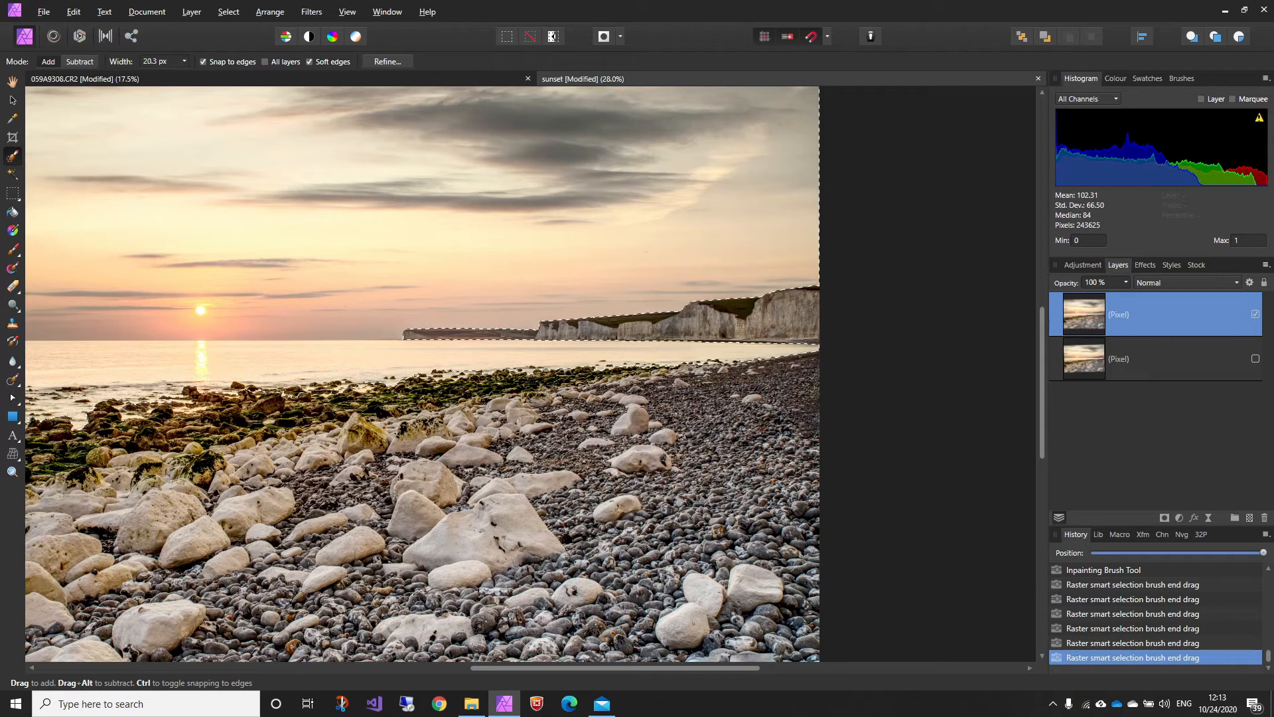
pyautogui.hscroll(-3, 508, 312)
pyautogui.hscroll(-1, 509, 312)
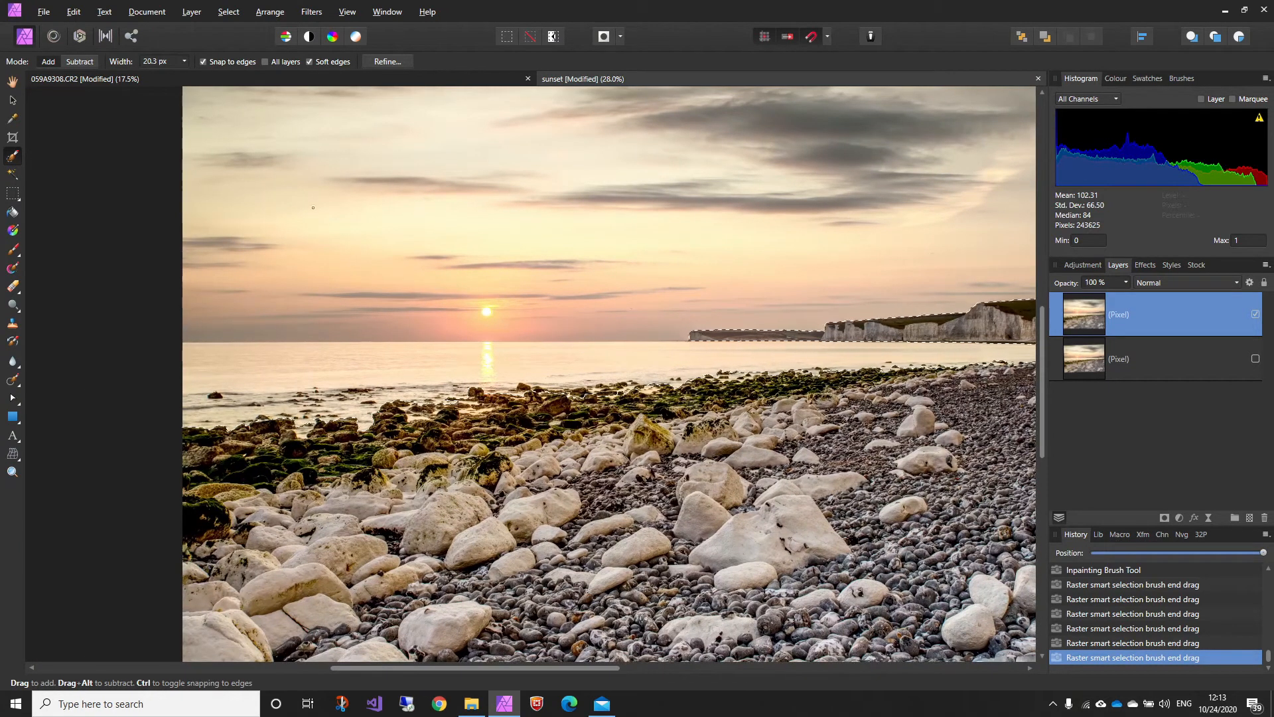
pyautogui.scroll(3, 324, 408)
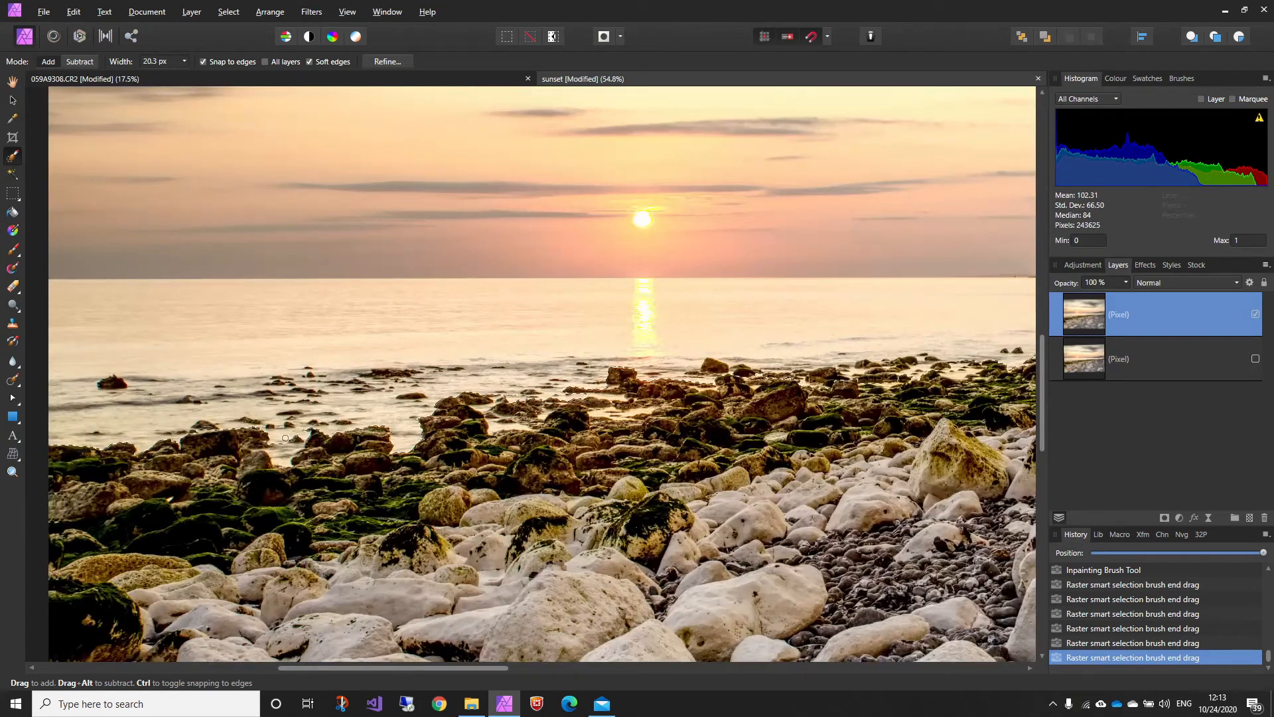
pyautogui.moveTo(282, 451)
pyautogui.mouseDown()
pyautogui.moveTo(368, 407)
pyautogui.moveTo(518, 397)
pyautogui.mouseUp()
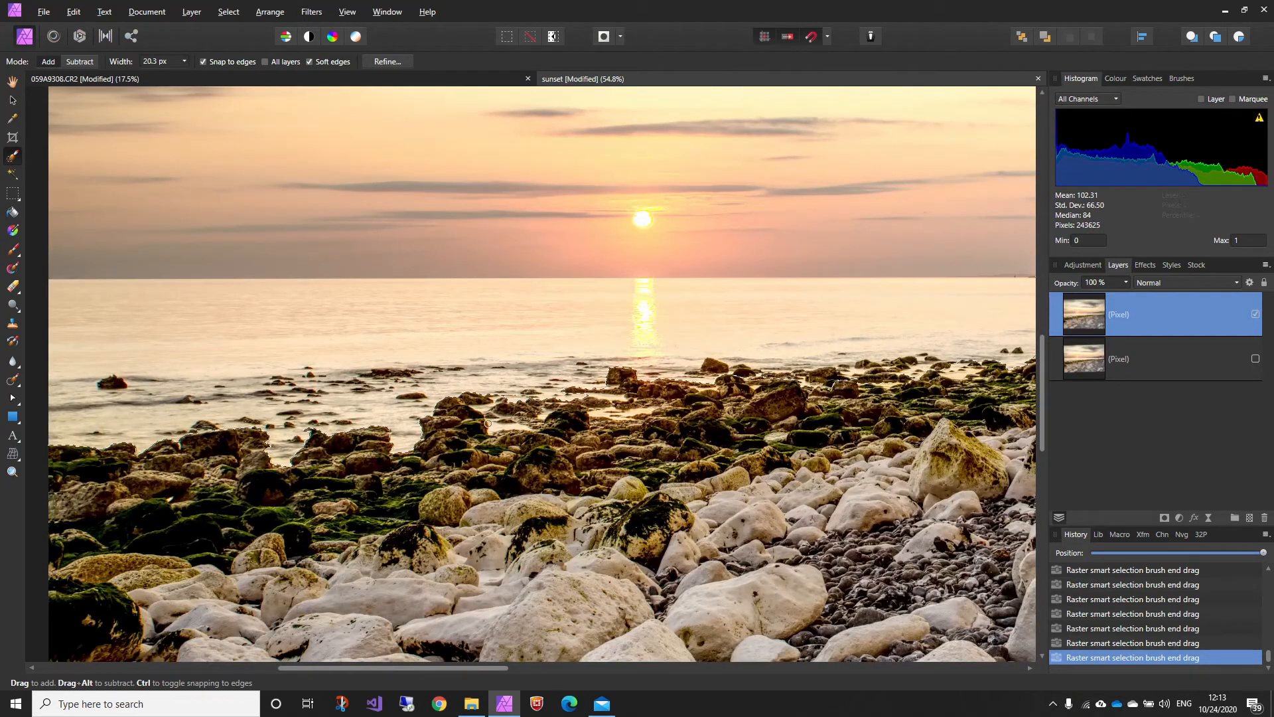
pyautogui.moveTo(971, 360); pyautogui.dragTo(616, 400)
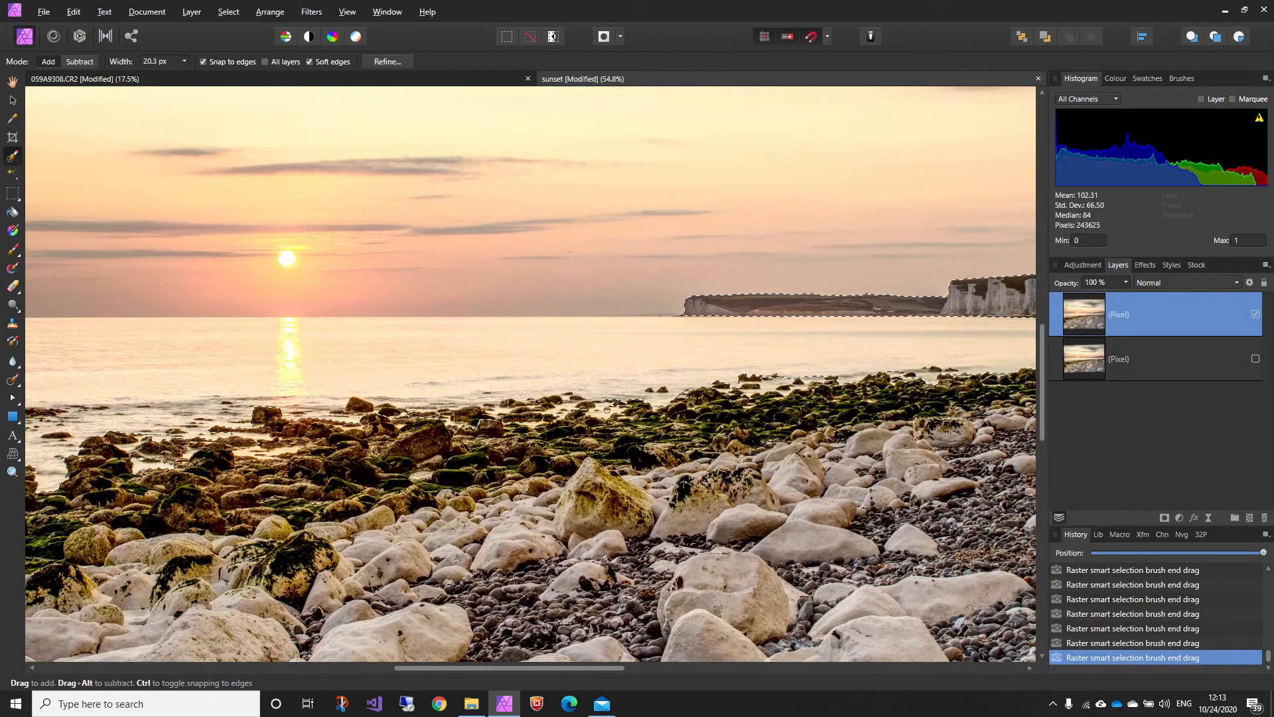
pyautogui.moveTo(770, 378); pyautogui.dragTo(750, 384)
pyautogui.scroll(5, 750, 385)
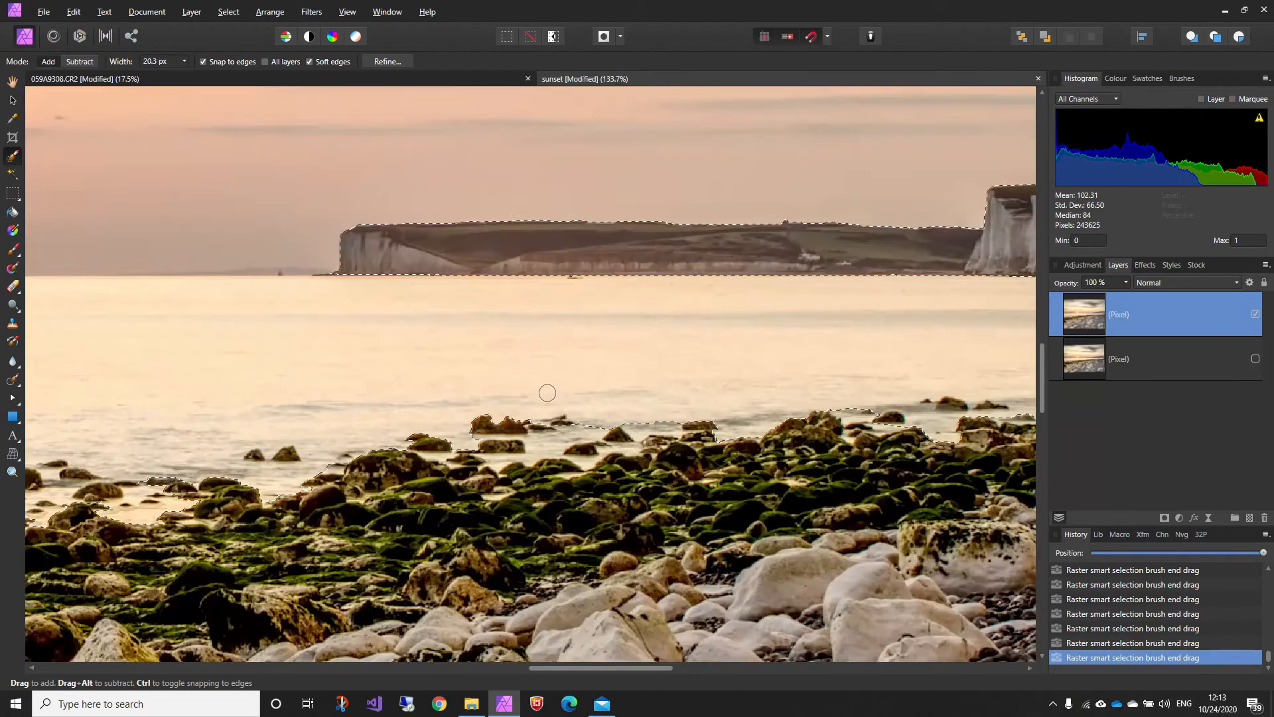
pyautogui.moveTo(564, 435)
pyautogui.mouseDown()
pyautogui.moveTo(491, 438)
pyautogui.moveTo(544, 457)
pyautogui.moveTo(713, 423)
pyautogui.mouseUp()
pyautogui.moveTo(811, 398)
pyautogui.mouseDown()
pyautogui.moveTo(399, 408)
pyautogui.moveTo(457, 435)
pyautogui.moveTo(437, 420)
pyautogui.moveTo(515, 440)
pyautogui.mouseUp()
# Start refining the sky and sea selection, and paint over the dark waterline rocks with the 50 px Matte brush to exclude them.
pyautogui.scroll(-4, 507, 416)
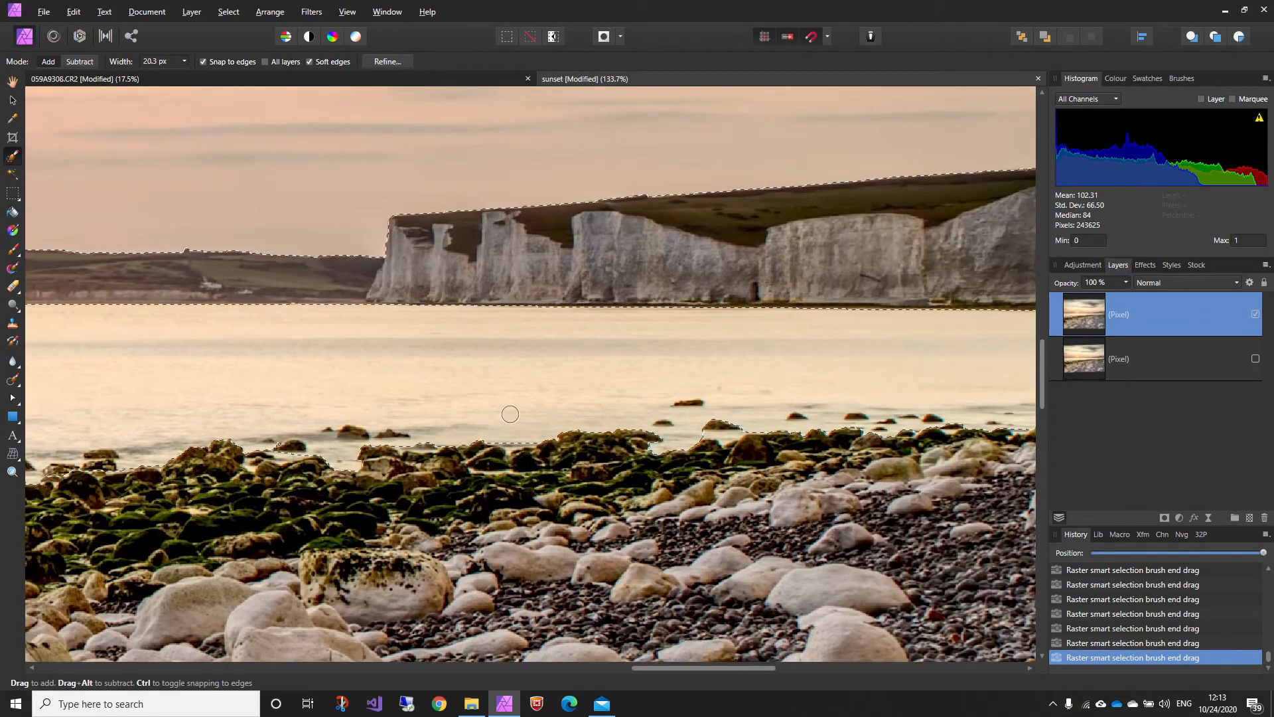
pyautogui.scroll(-5, 435, 397)
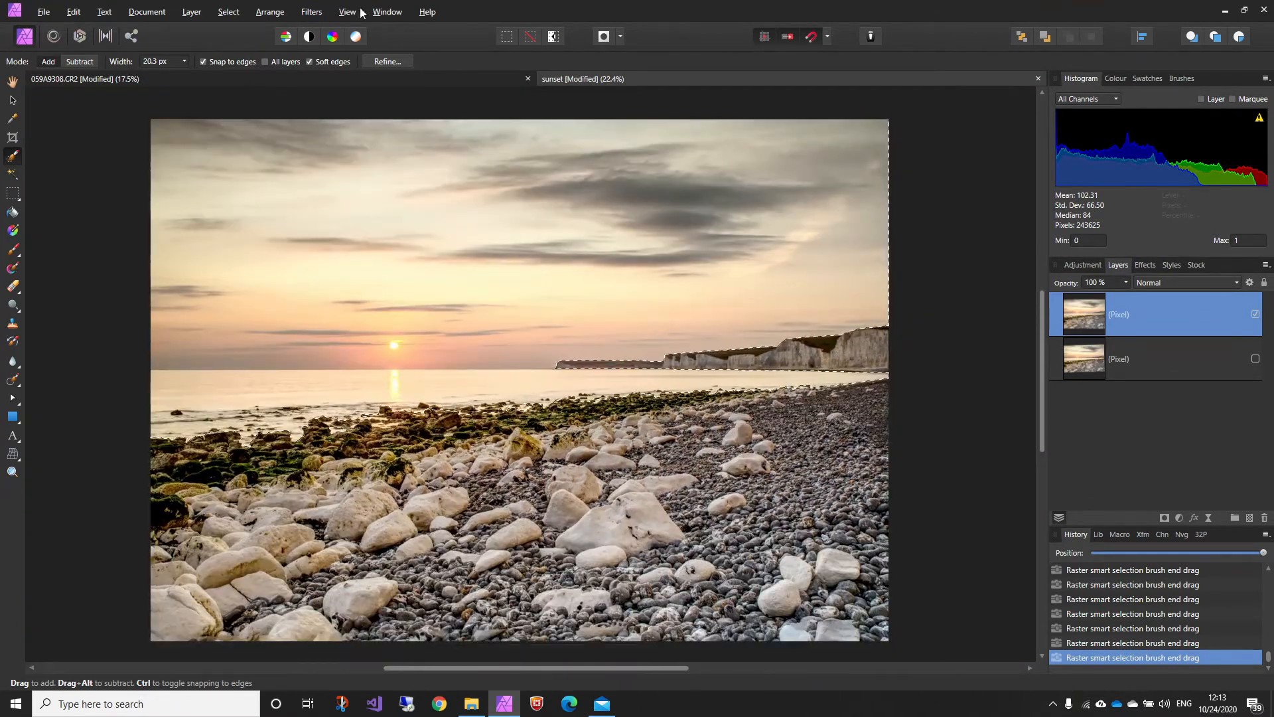
pyautogui.click(387, 61)
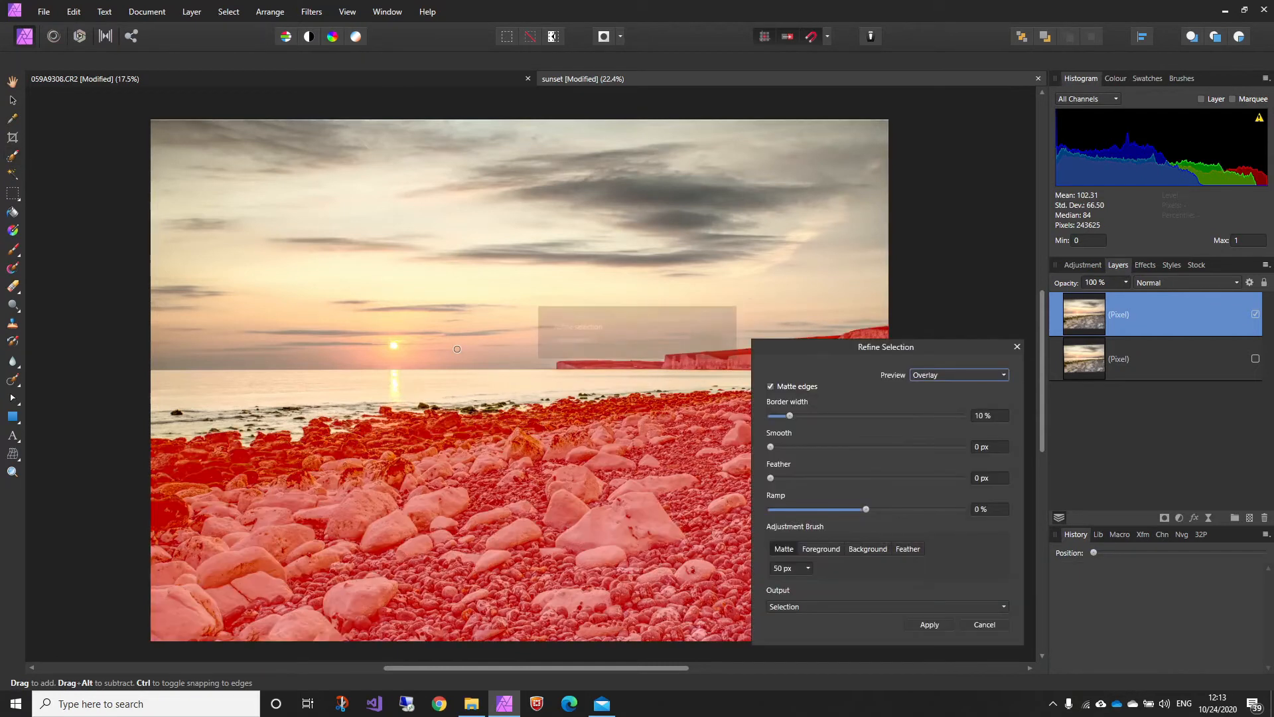
pyautogui.moveTo(452, 571); pyautogui.dragTo(239, 546)
pyautogui.moveTo(450, 435); pyautogui.dragTo(571, 455)
pyautogui.scroll(8, 444, 441)
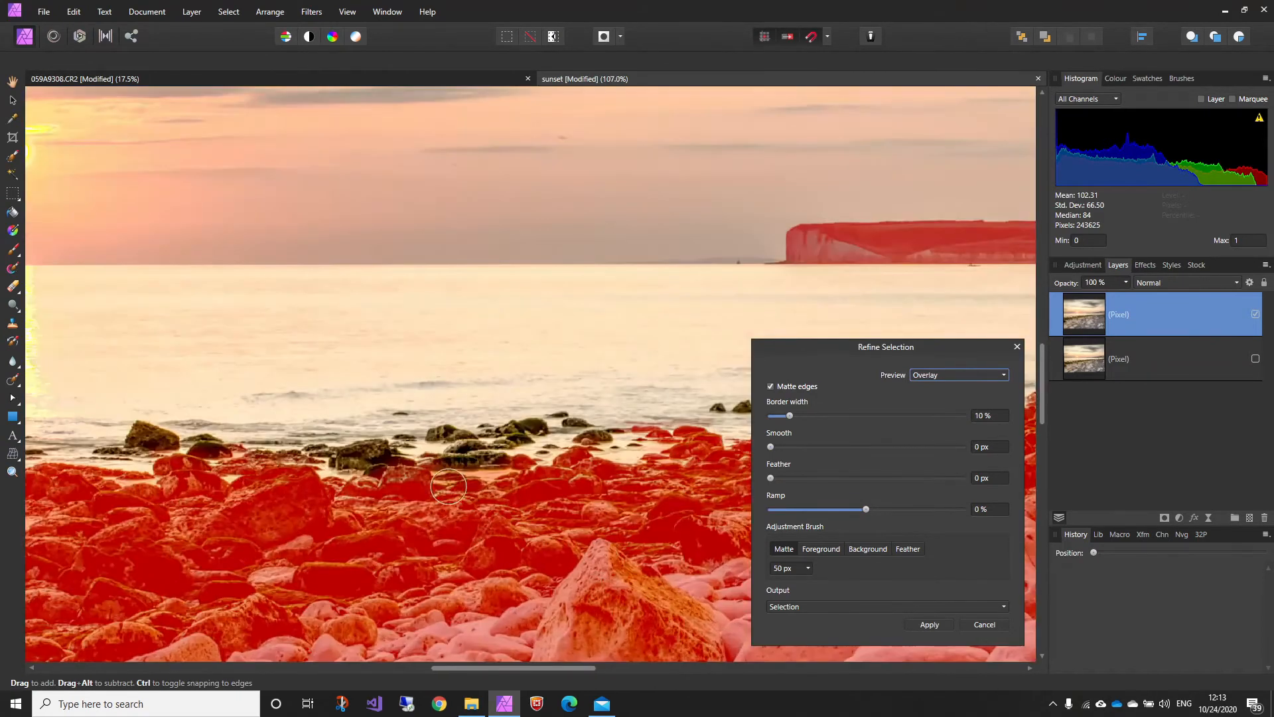
pyautogui.moveTo(449, 487)
pyautogui.mouseDown()
pyautogui.moveTo(349, 451)
pyautogui.moveTo(344, 469)
pyautogui.moveTo(398, 484)
pyautogui.mouseUp()
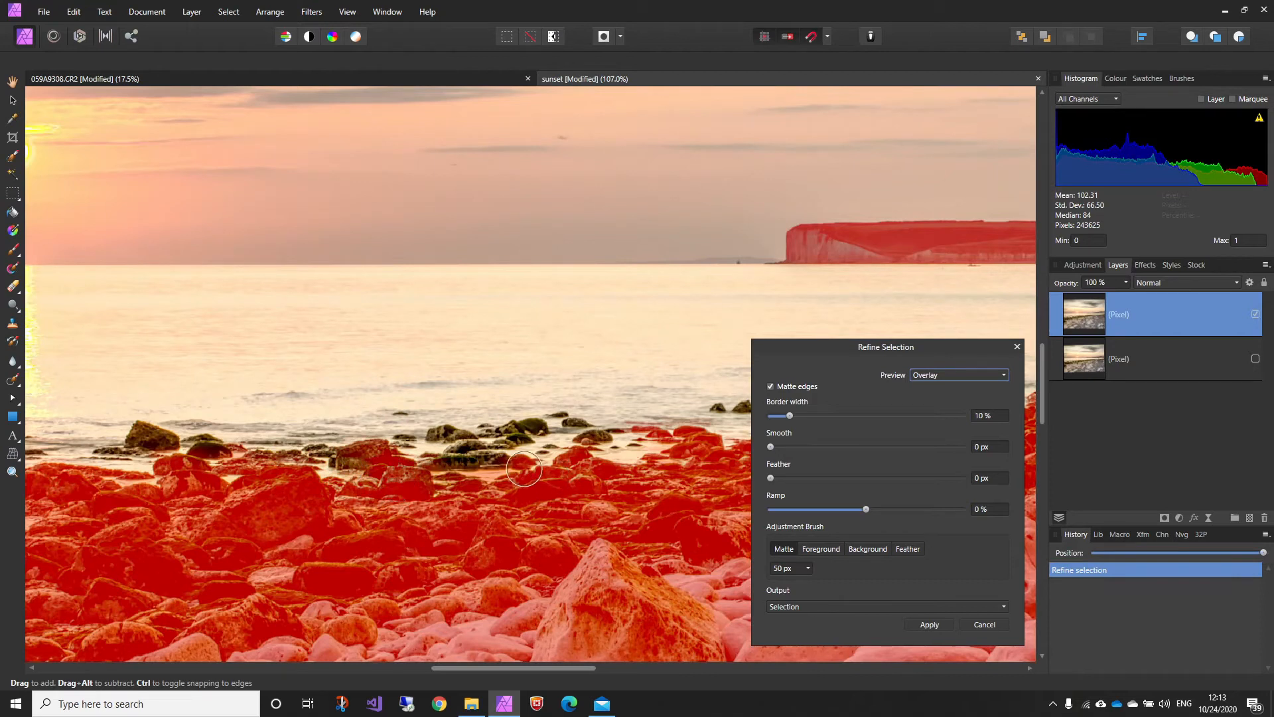
pyautogui.moveTo(524, 469)
pyautogui.mouseDown()
pyautogui.moveTo(445, 464)
pyautogui.moveTo(494, 453)
pyautogui.moveTo(539, 497)
pyautogui.mouseUp()
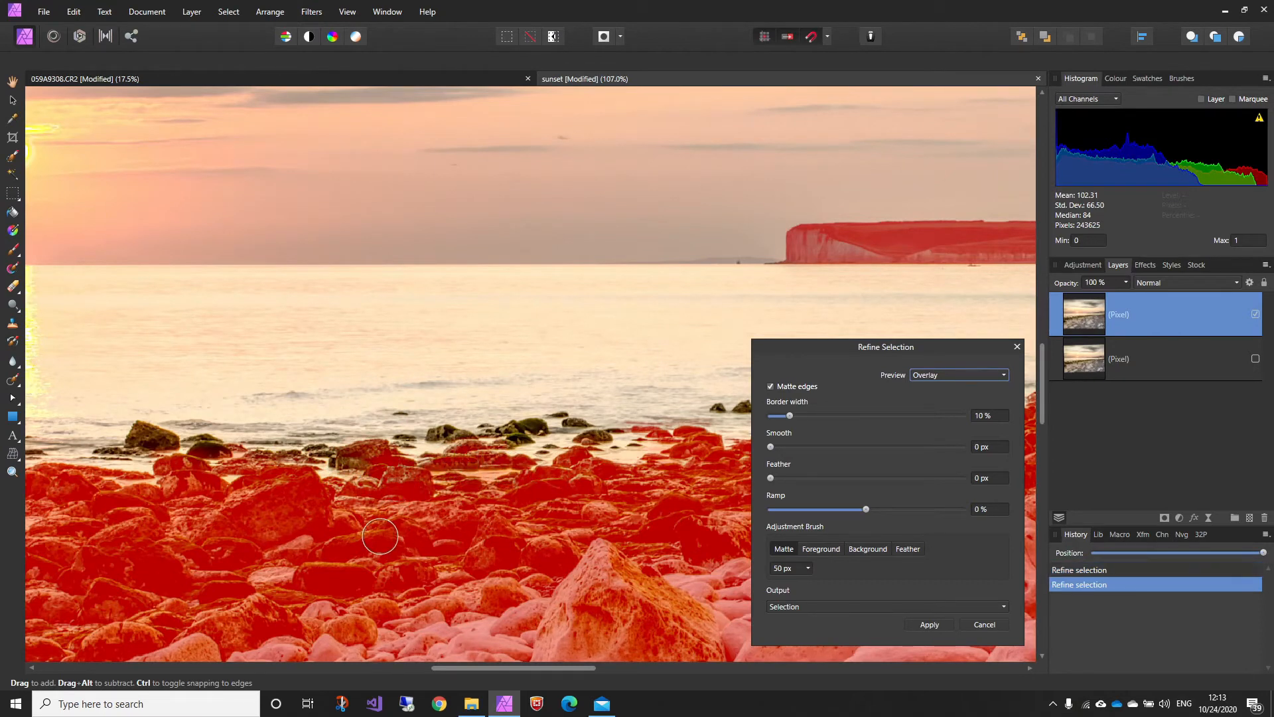
pyautogui.moveTo(162, 458)
pyautogui.mouseDown()
pyautogui.moveTo(140, 434)
pyautogui.moveTo(175, 443)
pyautogui.mouseUp()
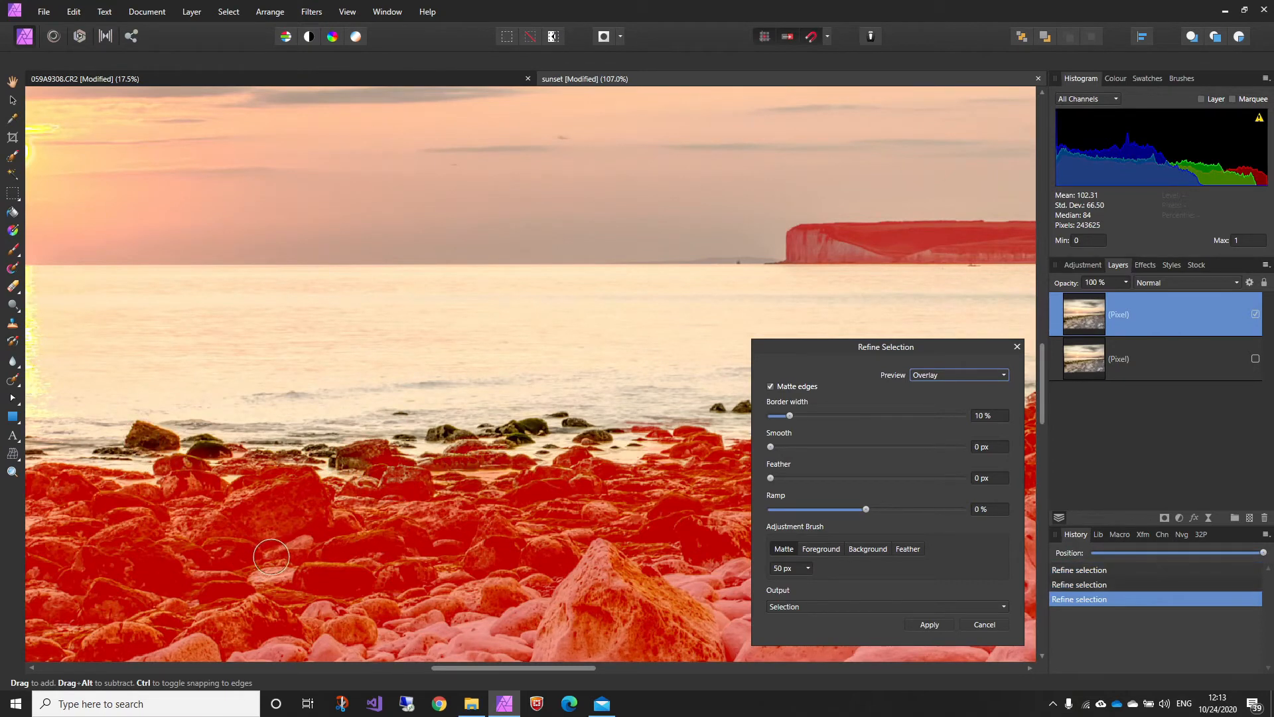
# Exclude more shoreline rocks in front of the distant headland from the selection with the Matte brush.
pyautogui.moveTo(340, 545); pyautogui.dragTo(162, 556)
pyautogui.moveTo(267, 456); pyautogui.dragTo(357, 441)
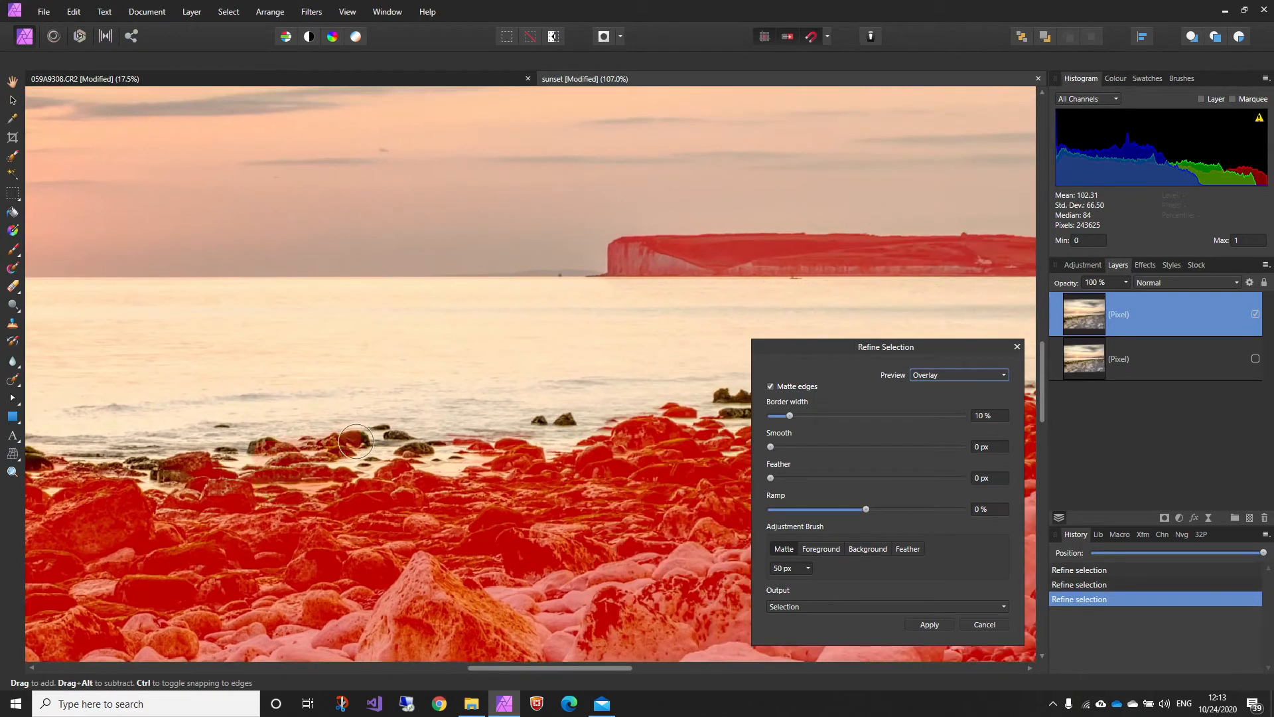
pyautogui.moveTo(463, 529); pyautogui.dragTo(74, 498)
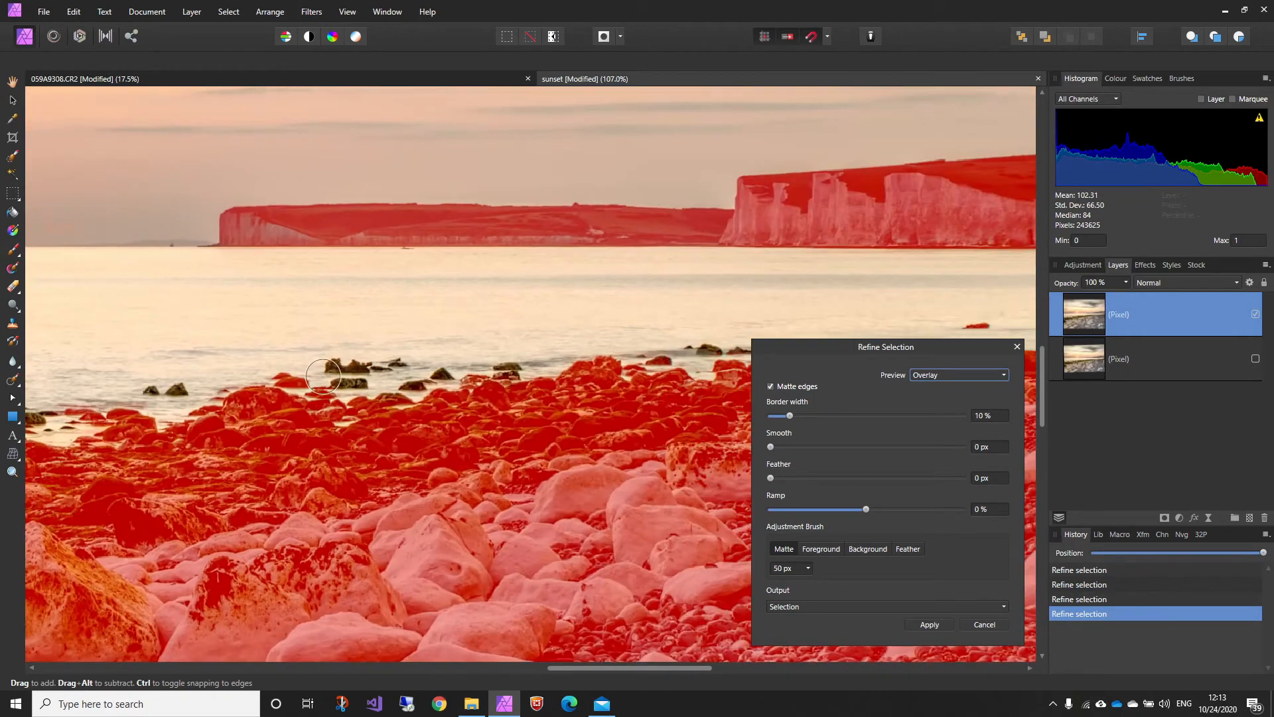
pyautogui.moveTo(324, 377); pyautogui.dragTo(371, 374)
pyautogui.scroll(-2, 417, 504)
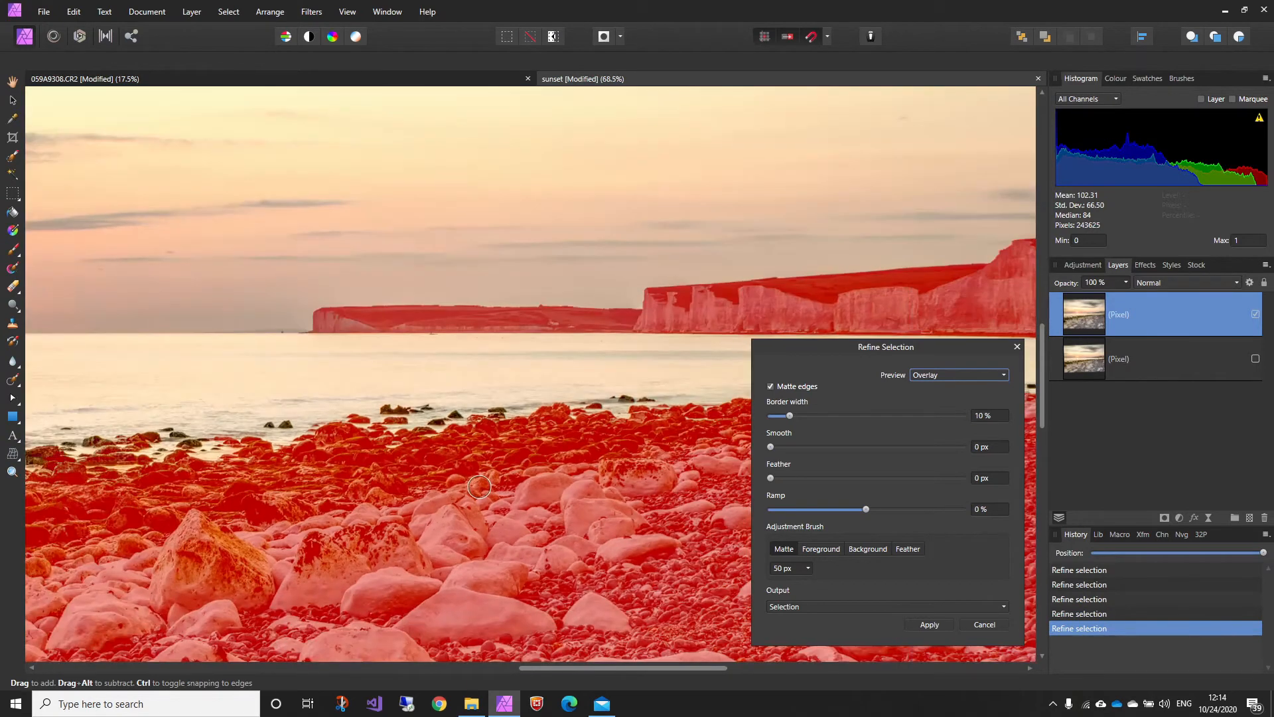
pyautogui.moveTo(531, 494)
pyautogui.mouseDown()
pyautogui.moveTo(117, 512)
pyautogui.moveTo(370, 501)
pyautogui.moveTo(422, 375)
pyautogui.moveTo(597, 374)
pyautogui.mouseUp()
# Feather the selection edge by 4.5 px and apply the refinement with Selection as the output.
pyautogui.moveTo(770, 478); pyautogui.dragTo(778, 477)
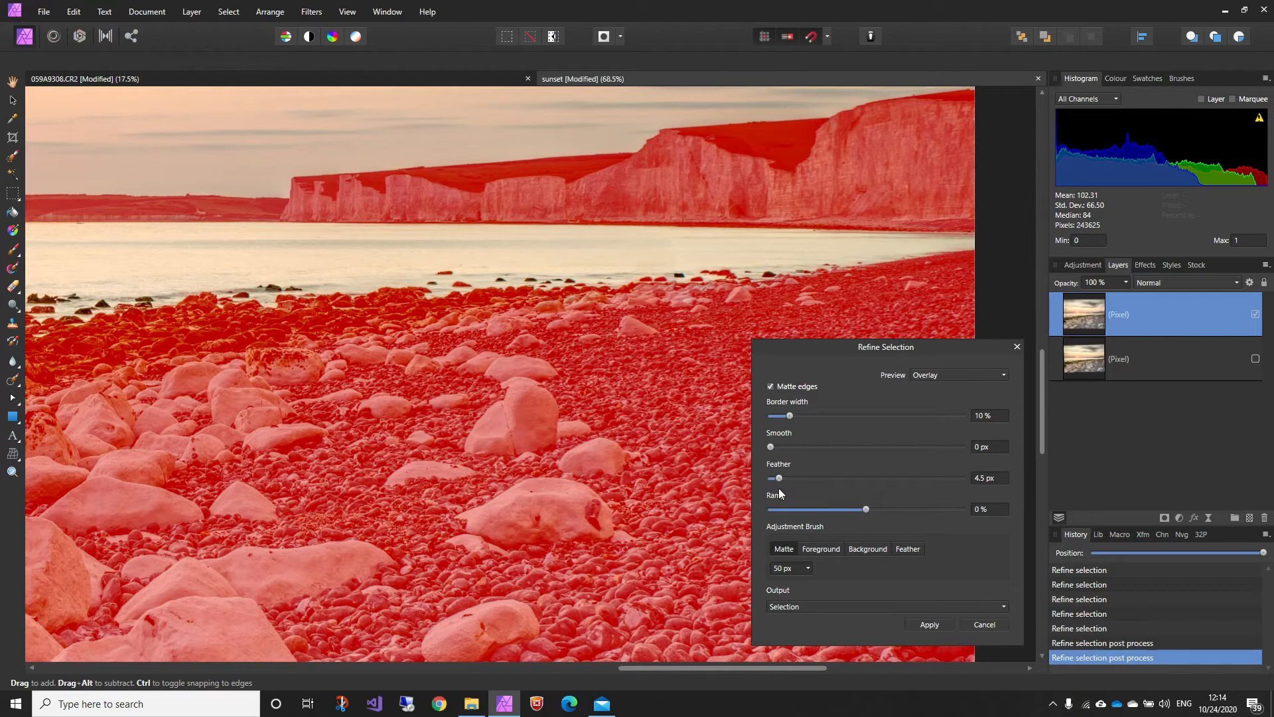
pyautogui.moveTo(626, 313); pyautogui.dragTo(567, 296)
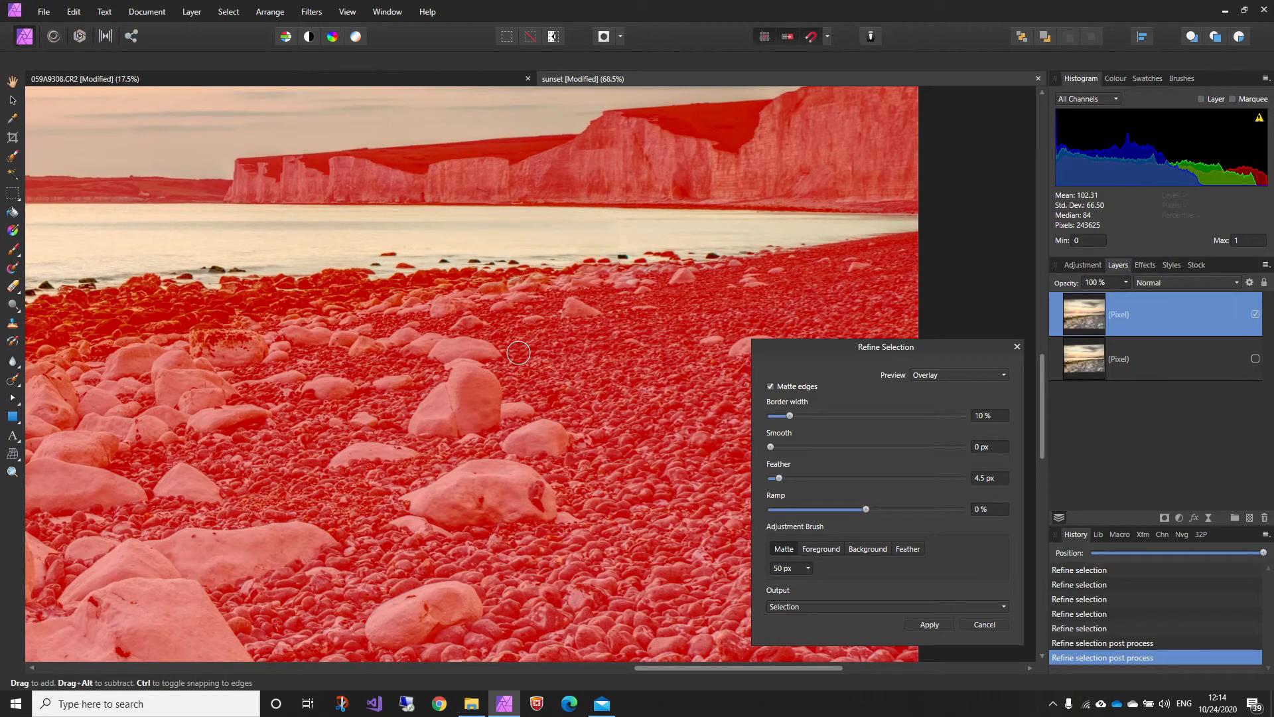
pyautogui.click(930, 624)
# Add a Vibrance adjustment layer restricted to the selected sky and sea.
pyautogui.hotkey('ctrl', '0')
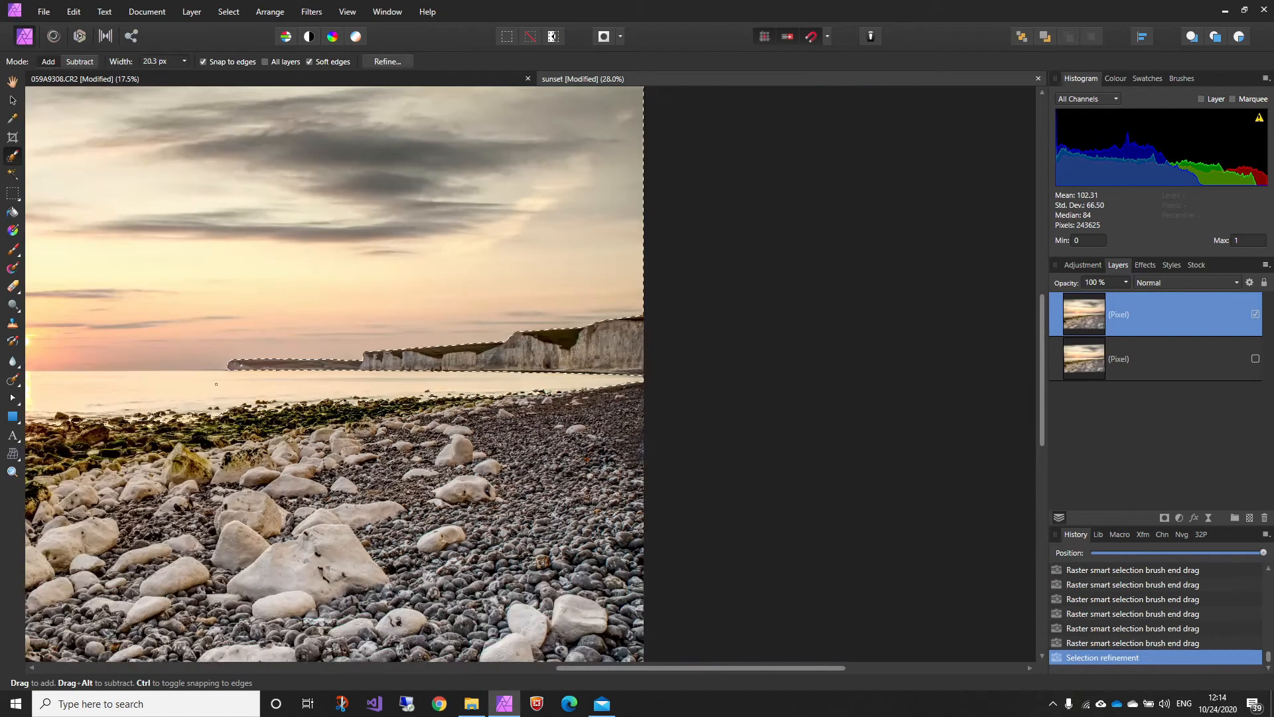
pyautogui.moveTo(217, 385); pyautogui.dragTo(589, 392)
pyautogui.scroll(-2, 588, 391)
pyautogui.moveTo(548, 350)
pyautogui.mouseDown()
pyautogui.moveTo(549, 366)
pyautogui.moveTo(542, 355)
pyautogui.mouseUp()
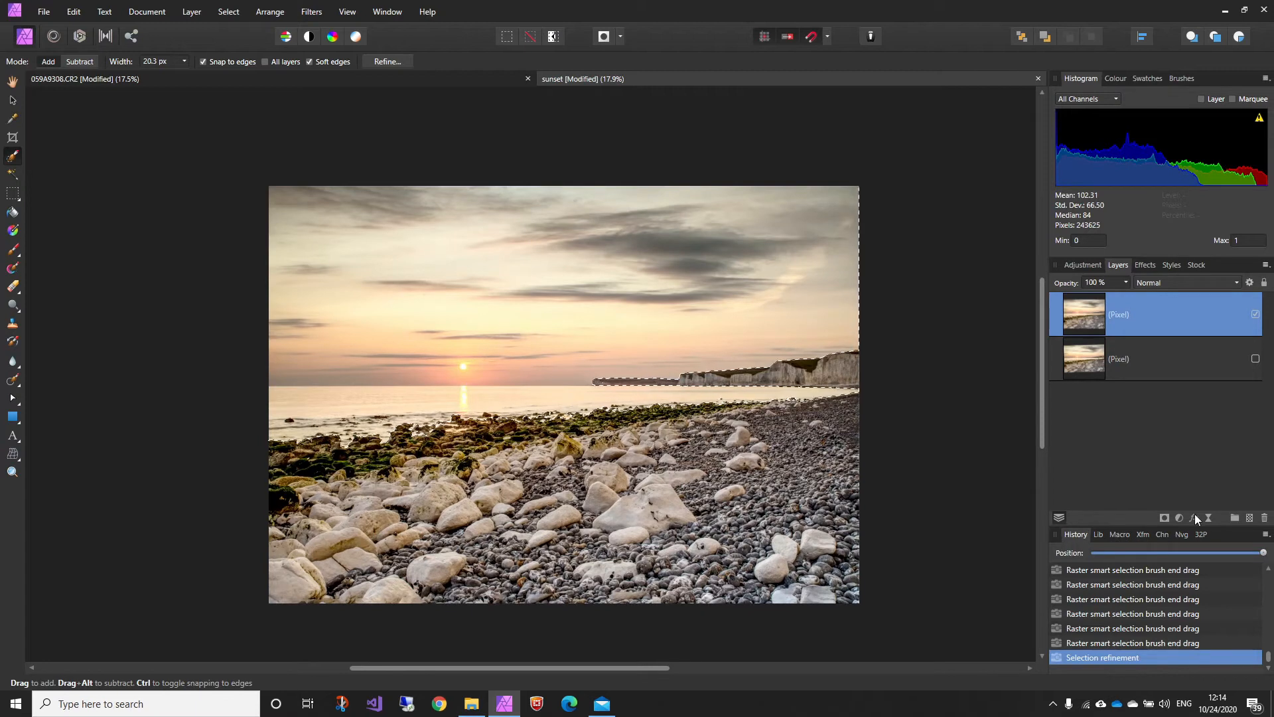
pyautogui.moveTo(492, 285); pyautogui.dragTo(464, 273)
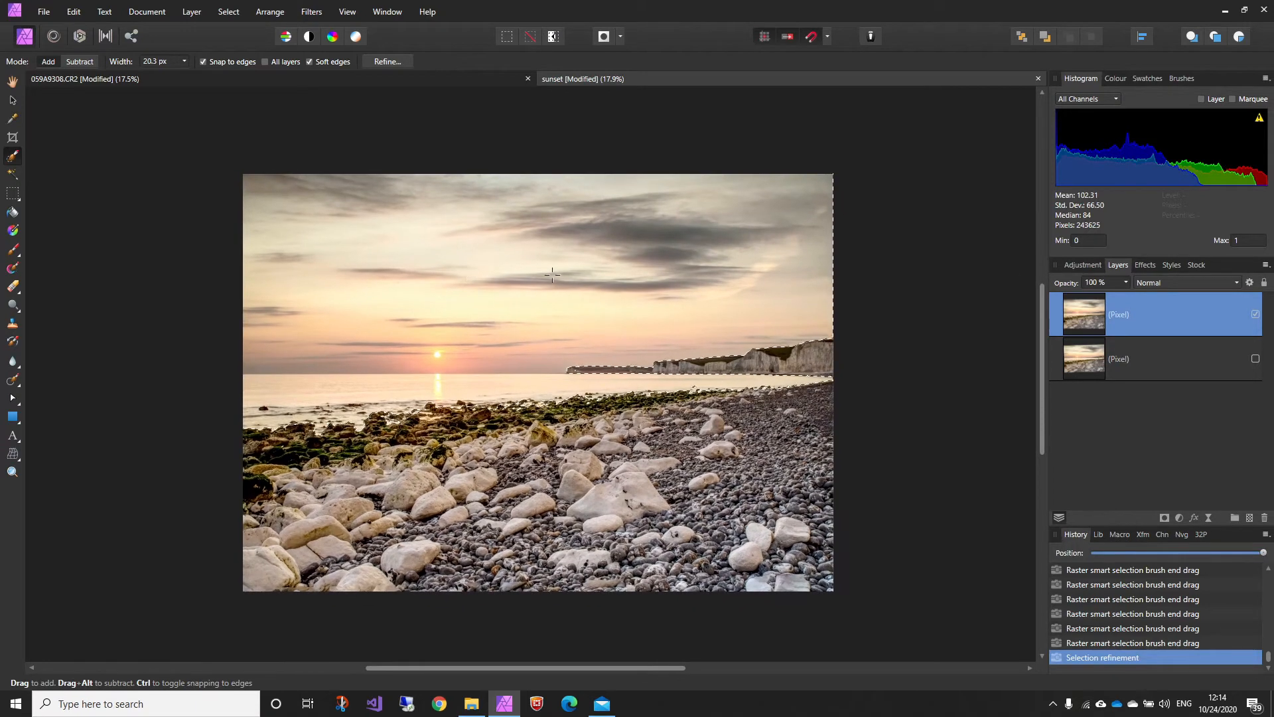
pyautogui.scroll(1, 552, 265)
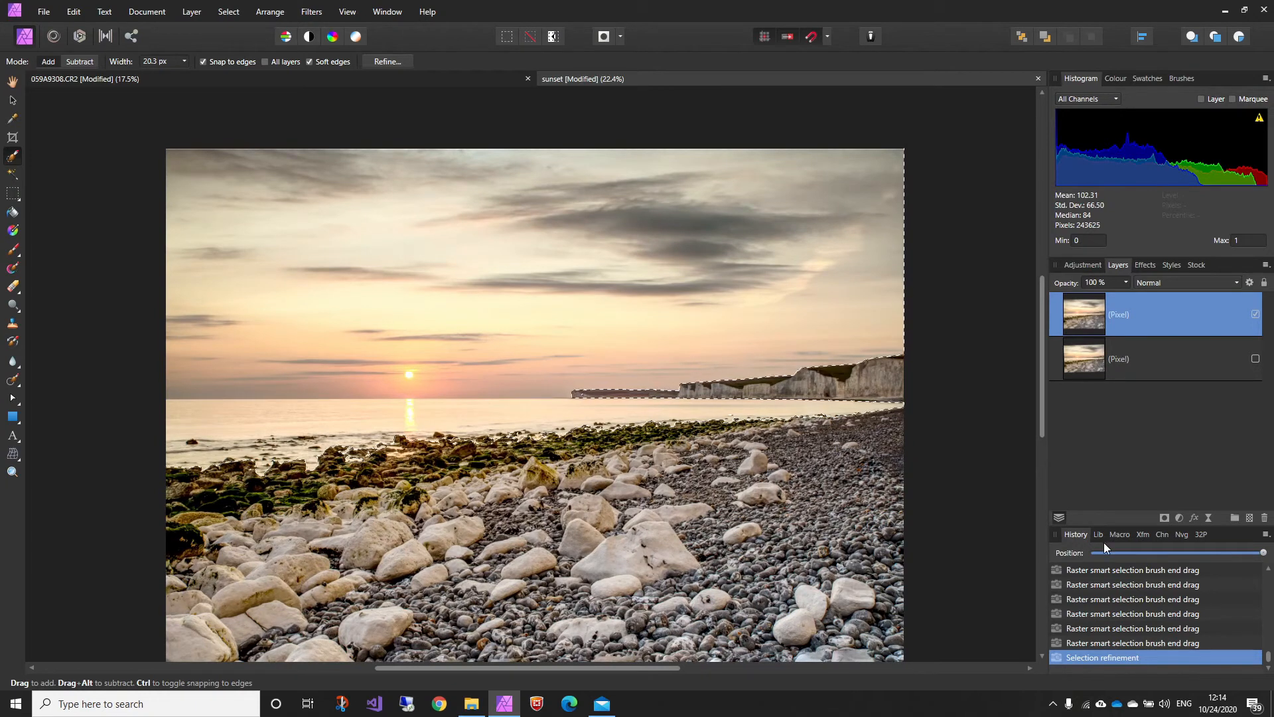
pyautogui.click(1180, 517)
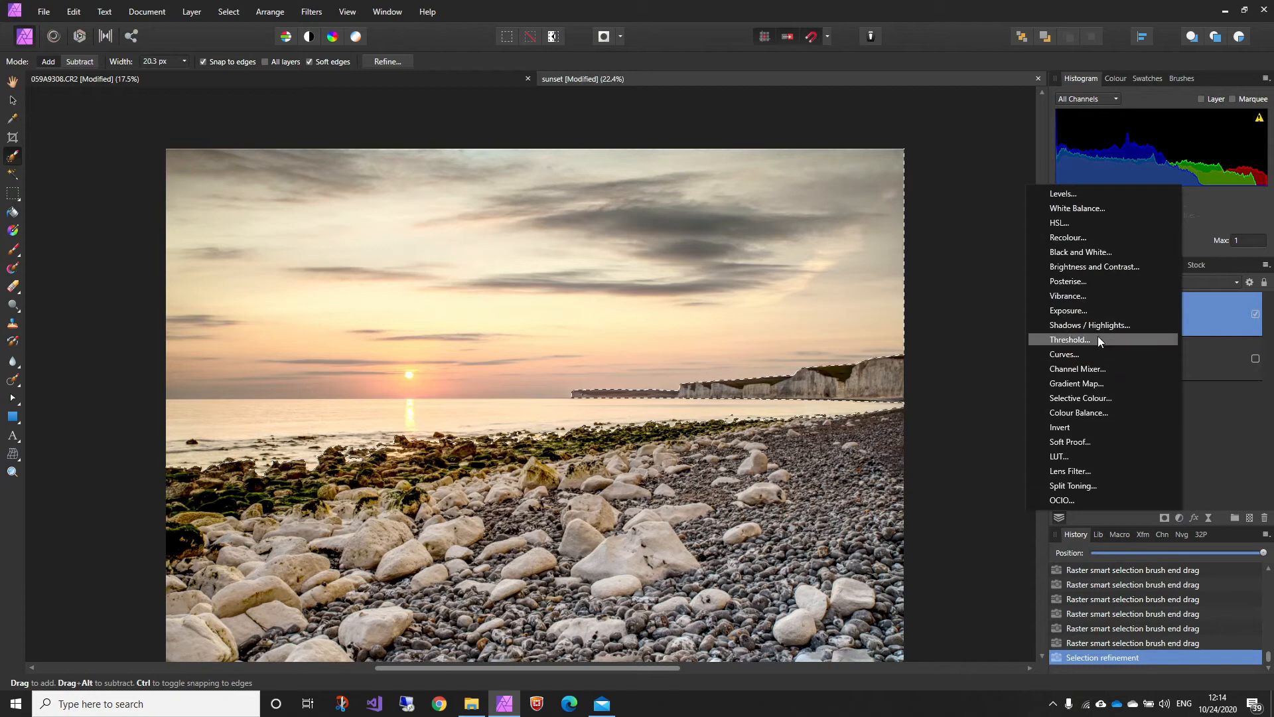
pyautogui.click(1089, 297)
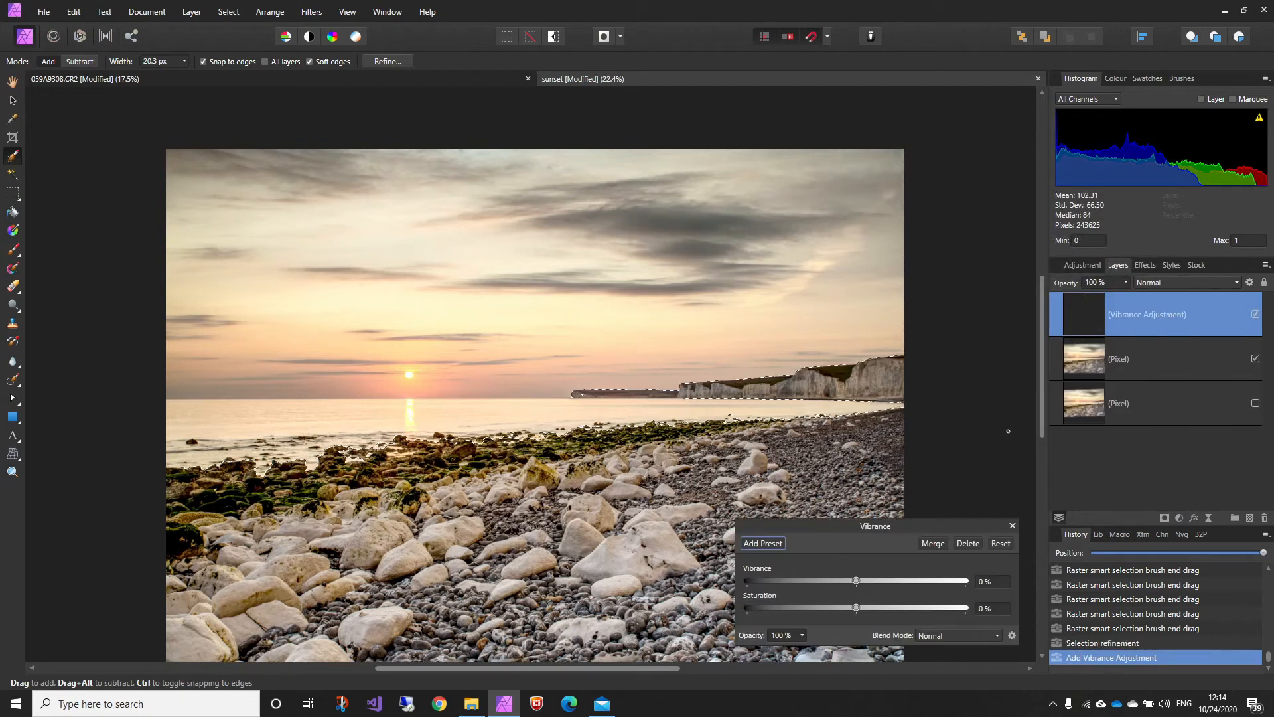
# Set the sky and sea's vibrance to 45 % and raise the saturation moderately.
pyautogui.click(856, 607)
pyautogui.moveTo(858, 608); pyautogui.dragTo(918, 610)
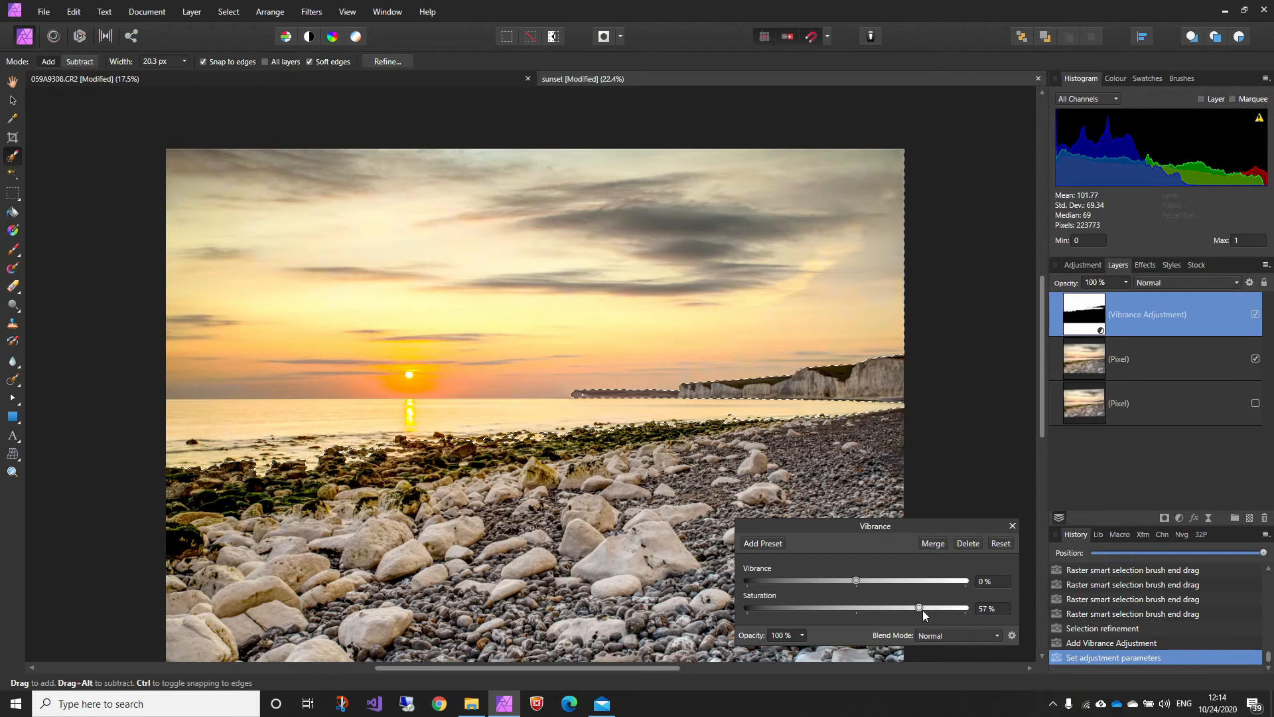
pyautogui.doubleClick(918, 607)
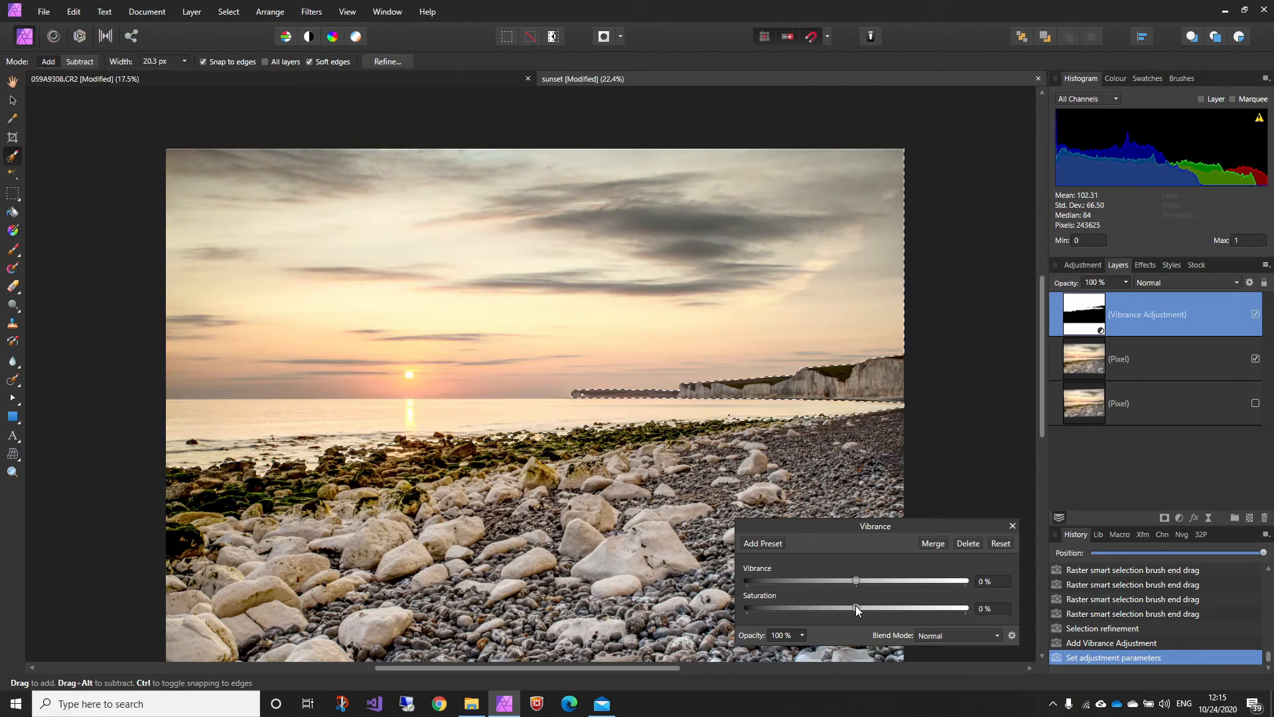
pyautogui.moveTo(858, 606); pyautogui.dragTo(905, 582)
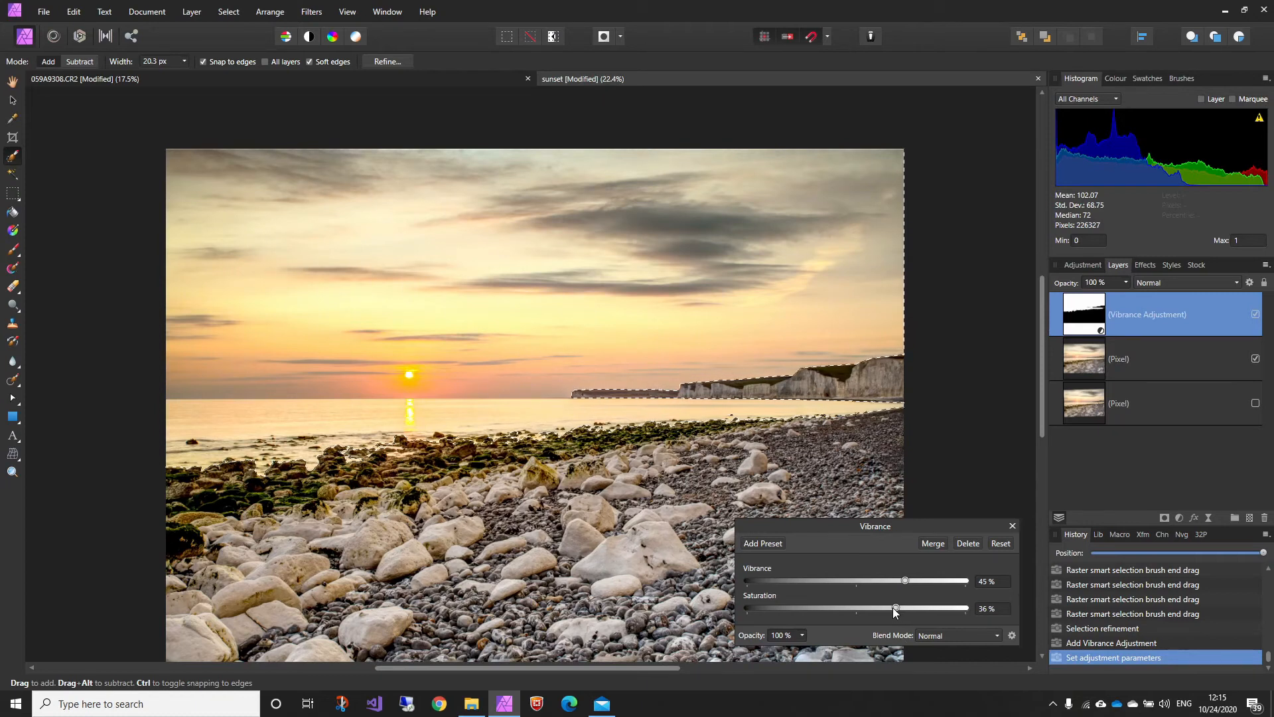
pyautogui.click(1012, 525)
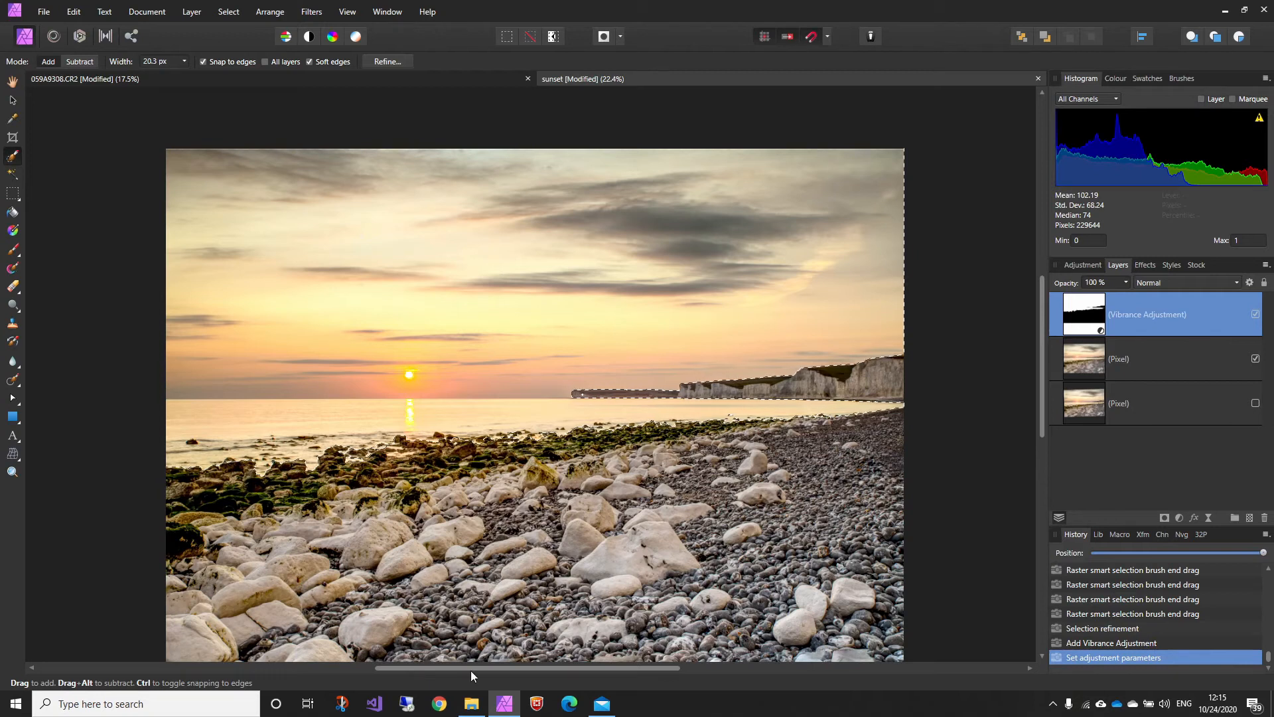
# Try a Levels adjustment above the visible pixel layer with a 5 % black level, and delete it.
pyautogui.click(1077, 353)
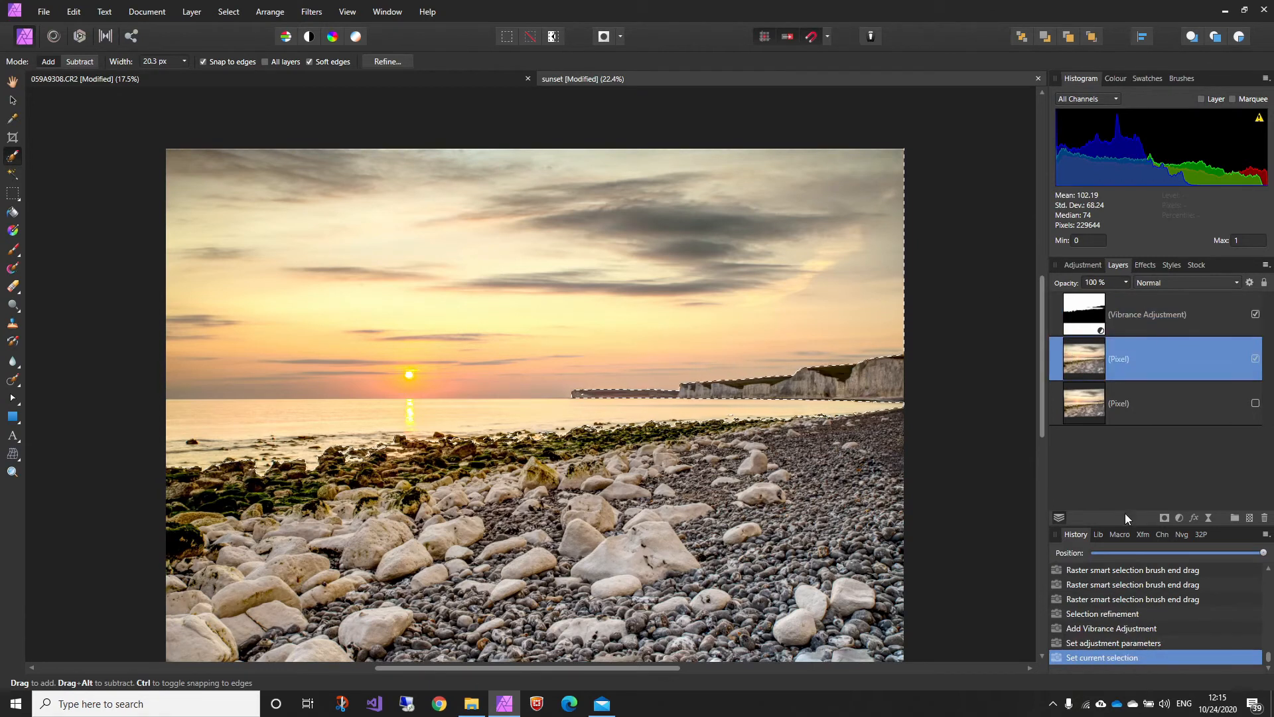
pyautogui.click(1178, 517)
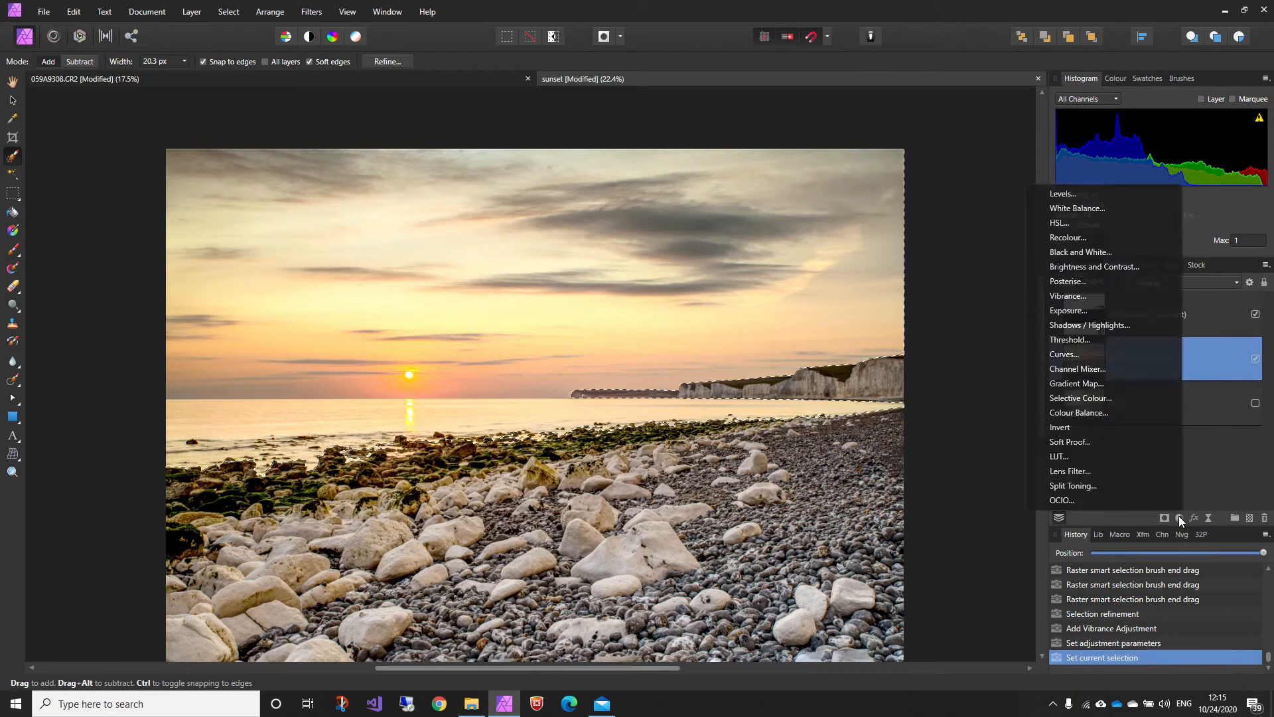
pyautogui.click(1079, 193)
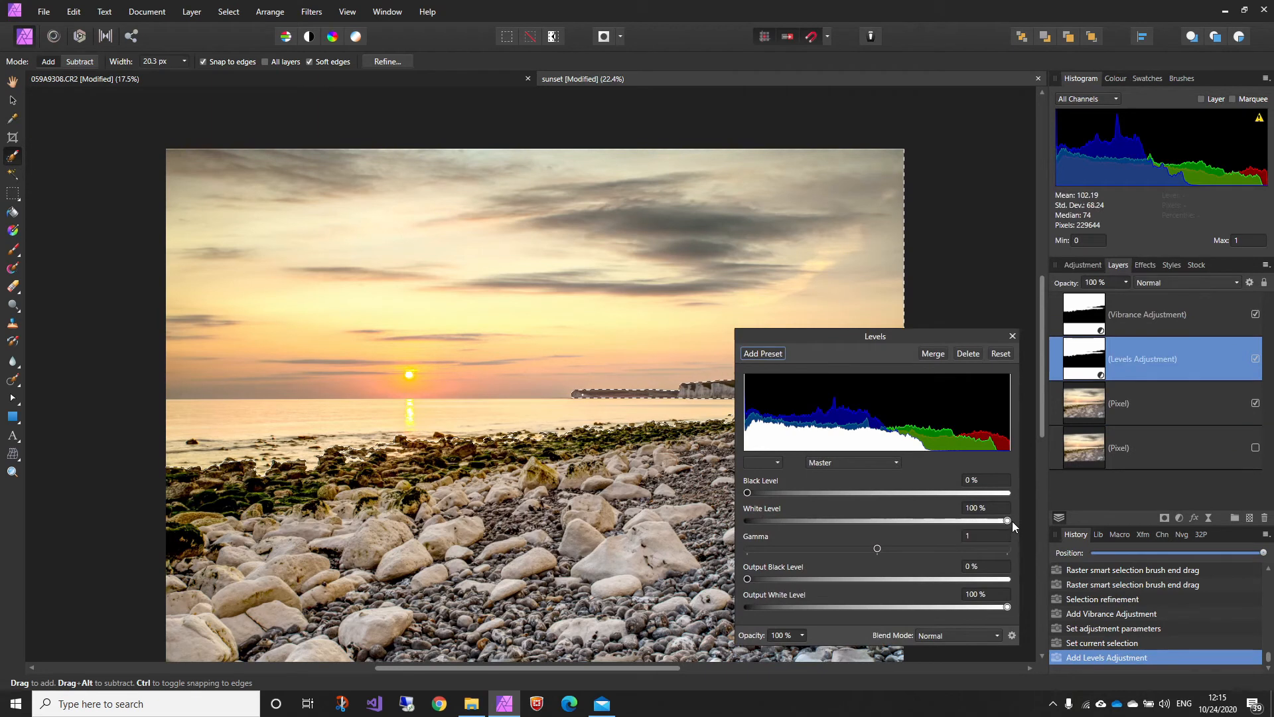
pyautogui.moveTo(1006, 524)
pyautogui.mouseDown()
pyautogui.moveTo(925, 524)
pyautogui.moveTo(1033, 520)
pyautogui.mouseUp()
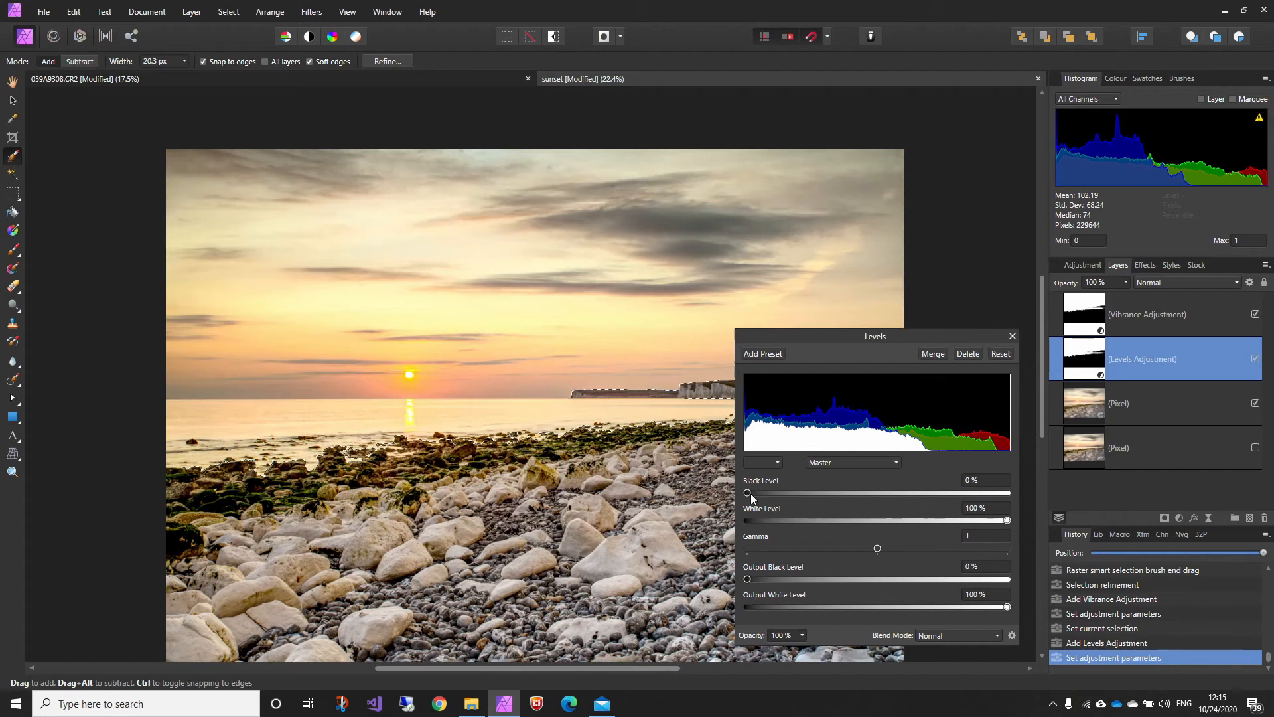
pyautogui.moveTo(766, 494)
pyautogui.mouseDown()
pyautogui.moveTo(790, 493)
pyautogui.moveTo(747, 496)
pyautogui.moveTo(774, 505)
pyautogui.moveTo(763, 506)
pyautogui.mouseUp()
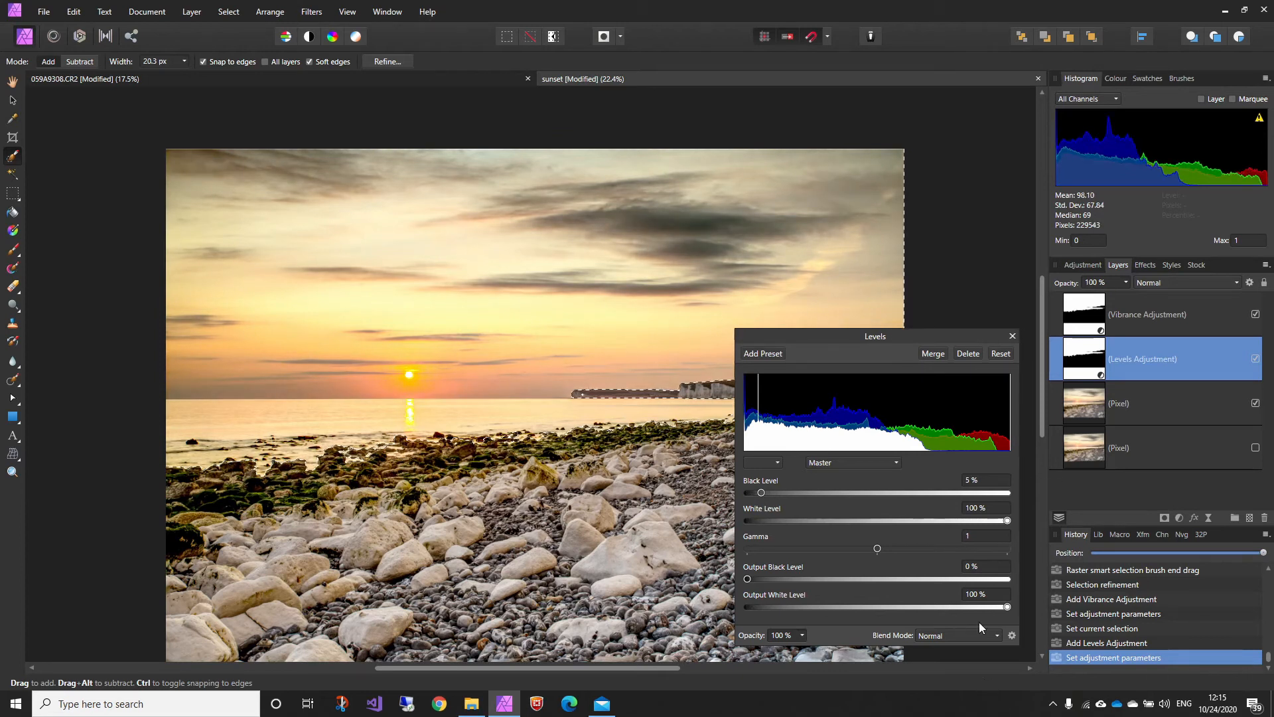
pyautogui.click(966, 354)
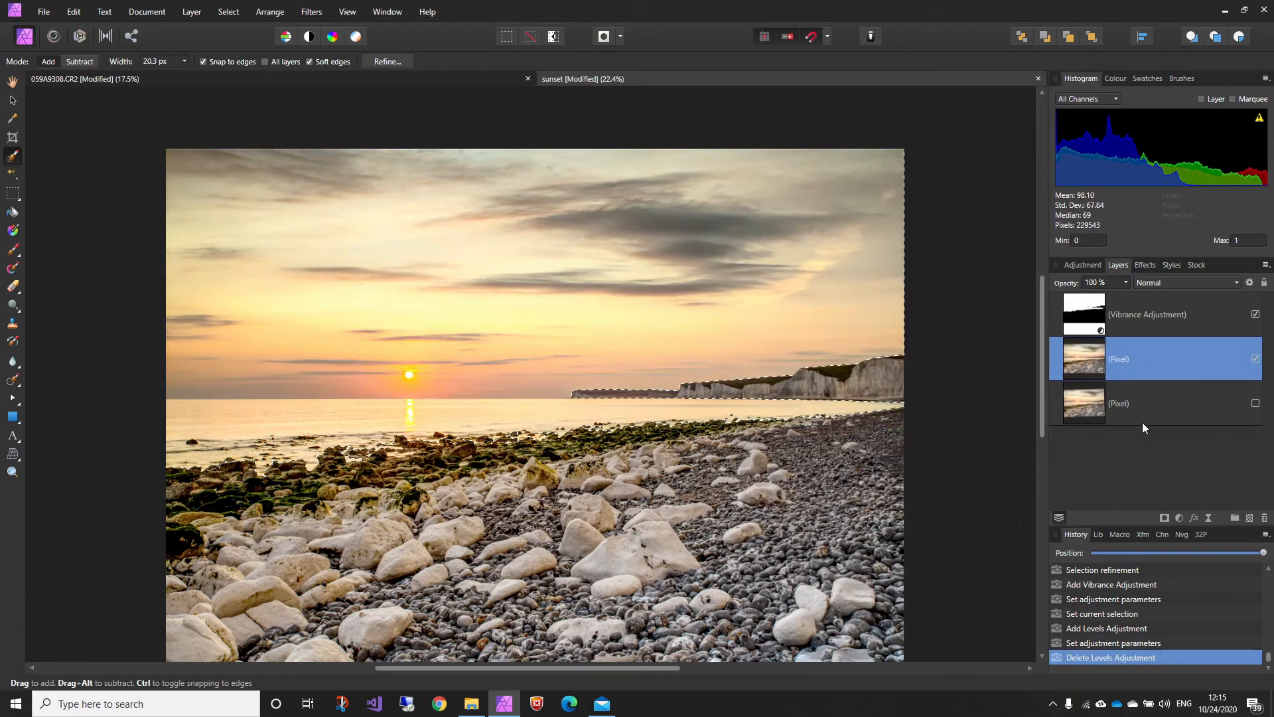
# Add a Curves adjustment to the sky and sea, shaping a gentle S-curve that darkens the shadows and brightens the highlights.
pyautogui.click(1179, 518)
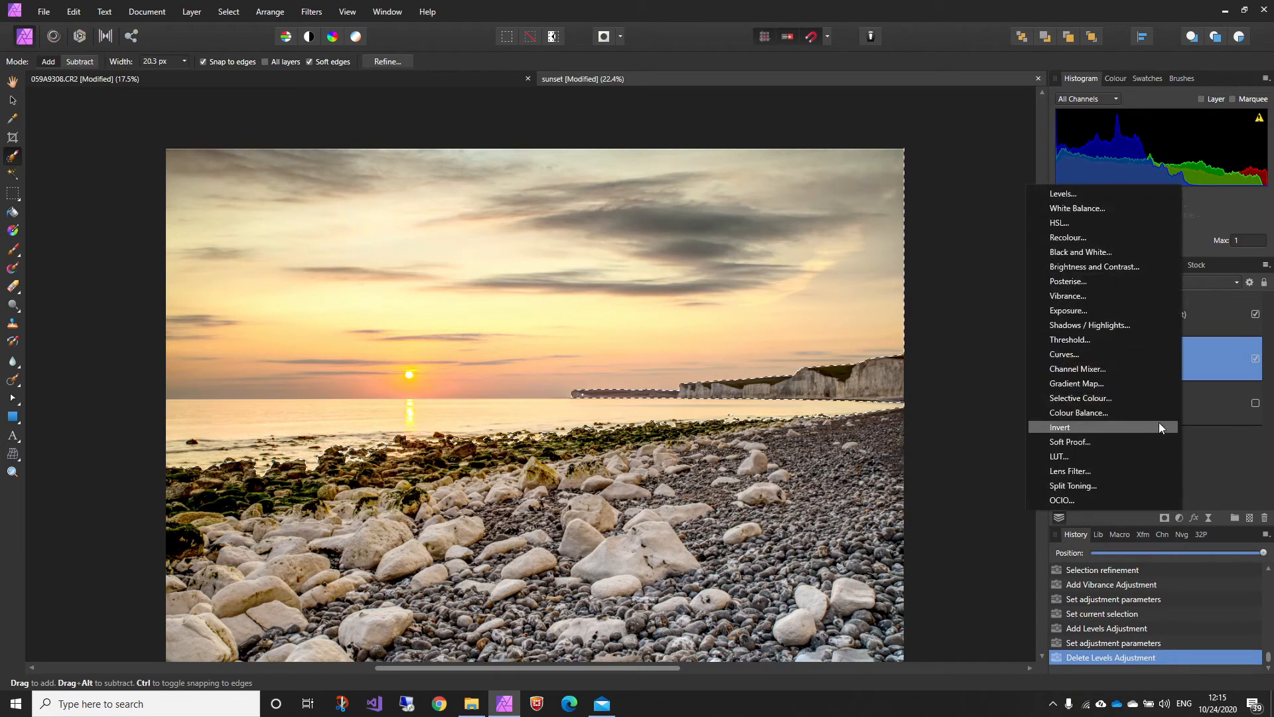
pyautogui.click(1091, 355)
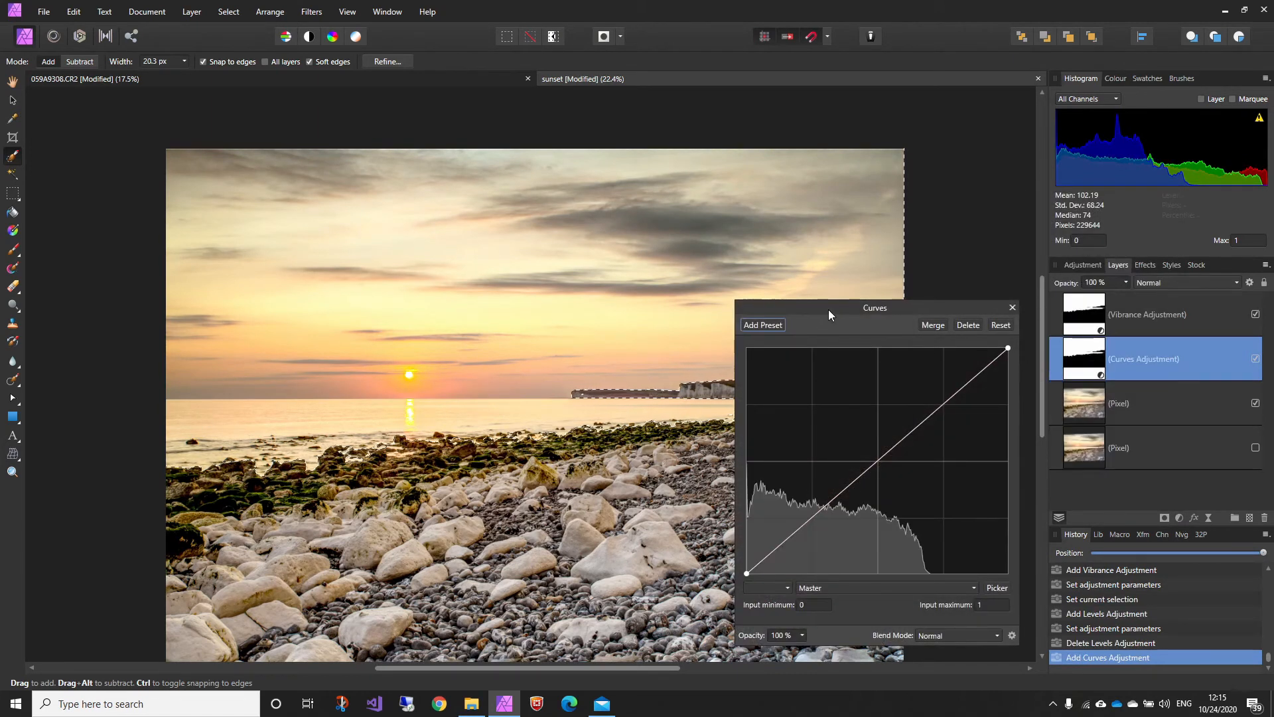
pyautogui.moveTo(828, 310); pyautogui.dragTo(918, 246)
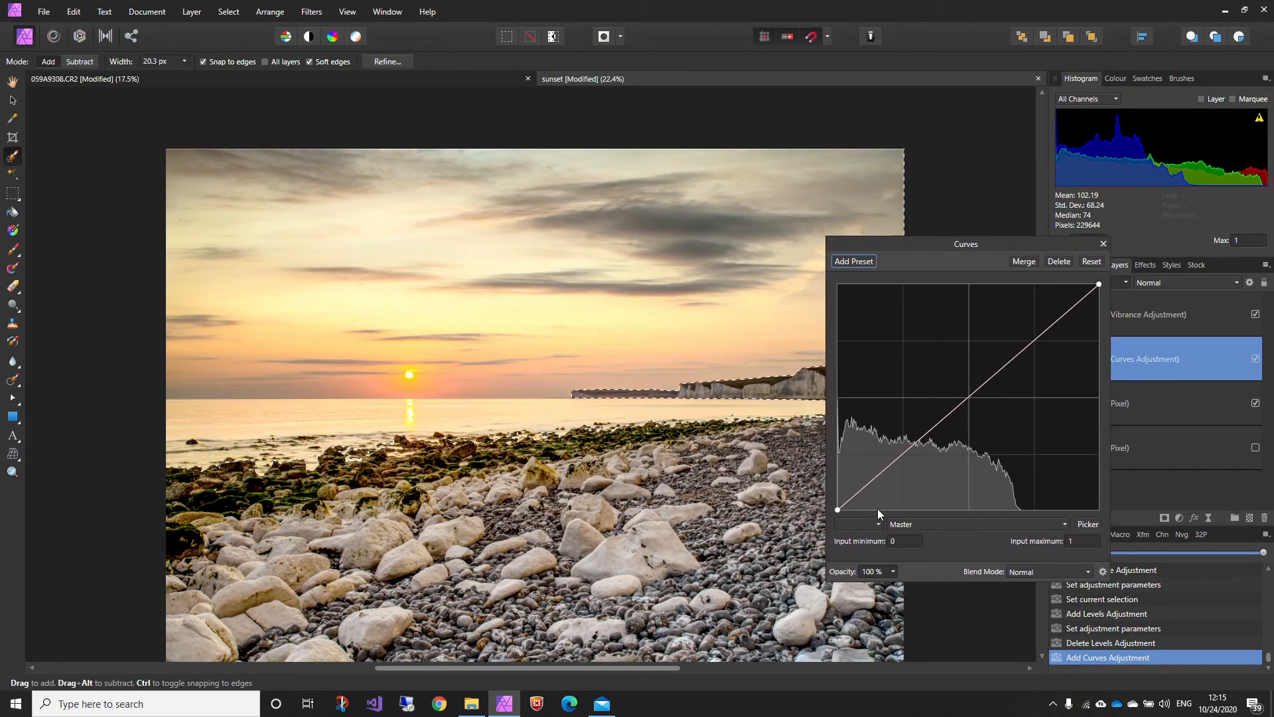
pyautogui.moveTo(868, 484); pyautogui.dragTo(873, 491)
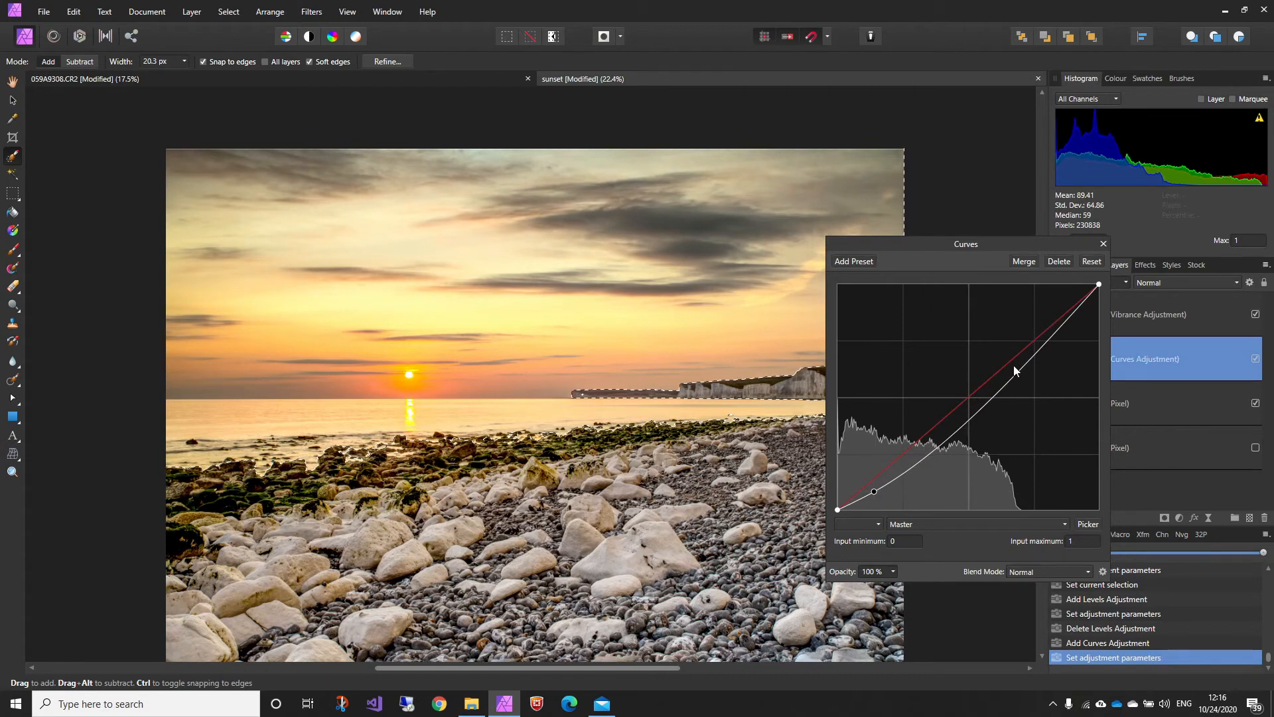
pyautogui.moveTo(1039, 353); pyautogui.dragTo(1033, 334)
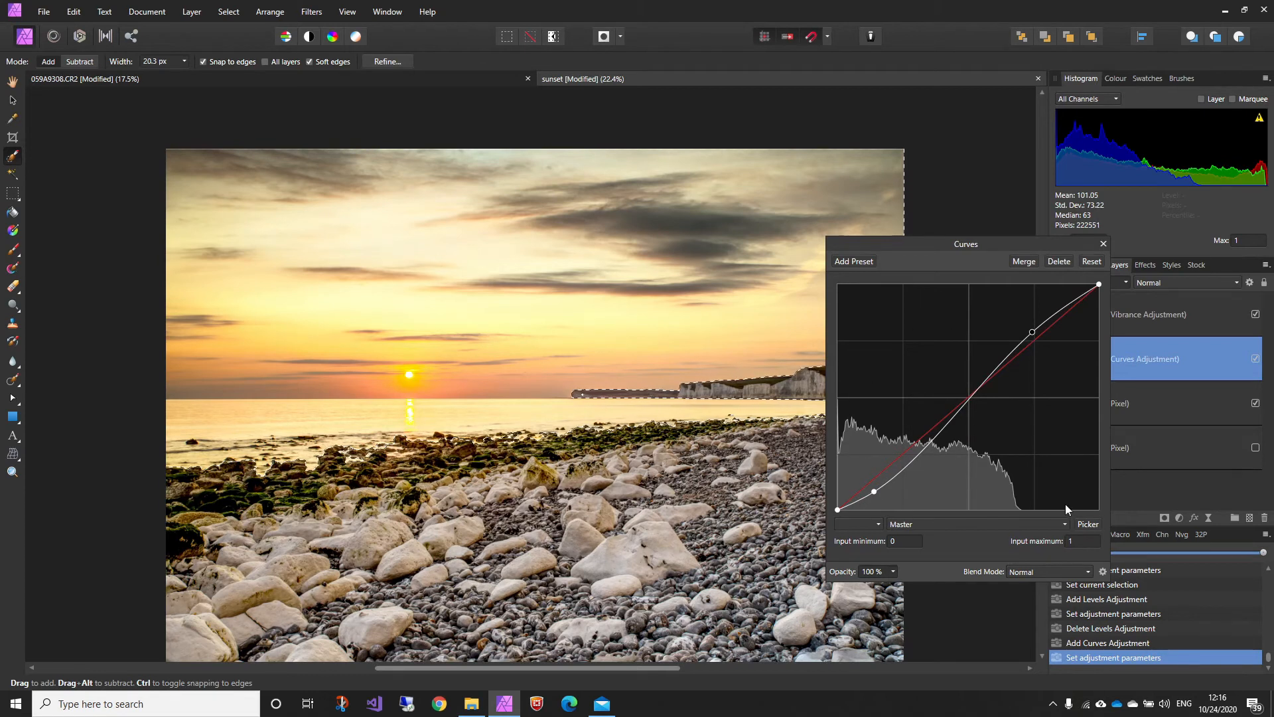
pyautogui.click(1103, 244)
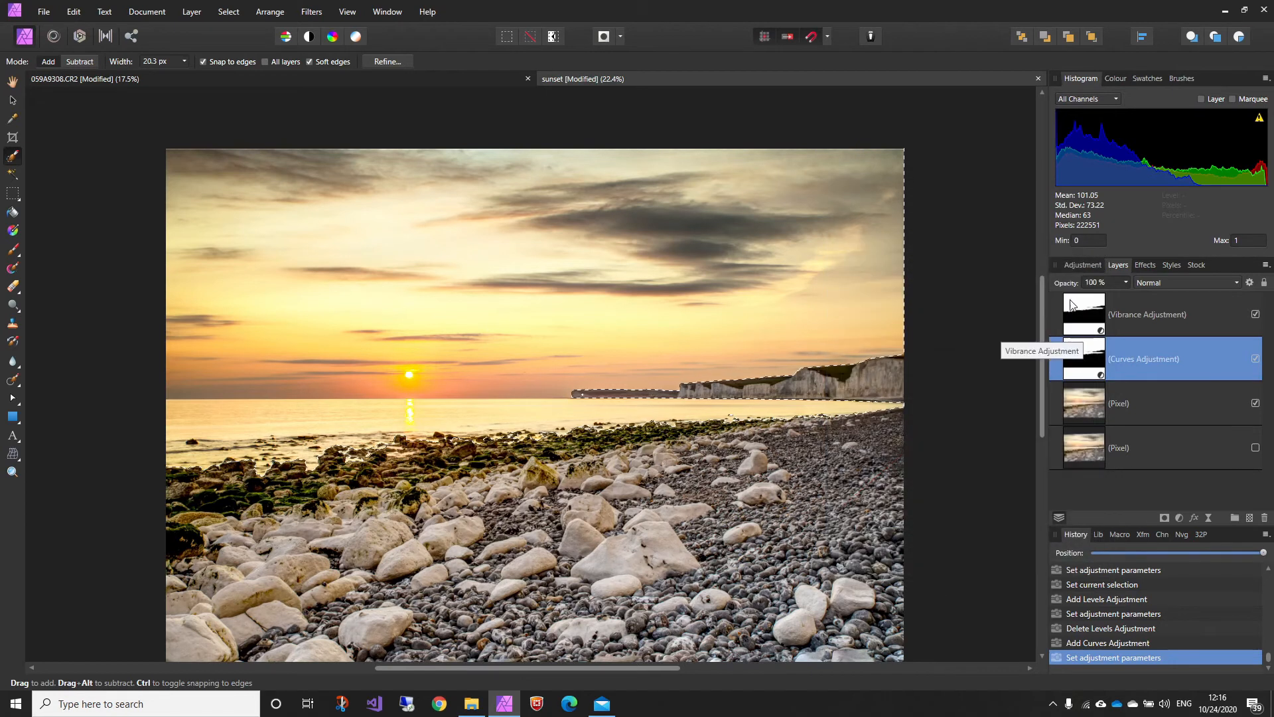
# Reduce the sky and sea's Vibrance adjustment to 29 % vibrance and 16 % saturation.
pyautogui.click(1088, 319)
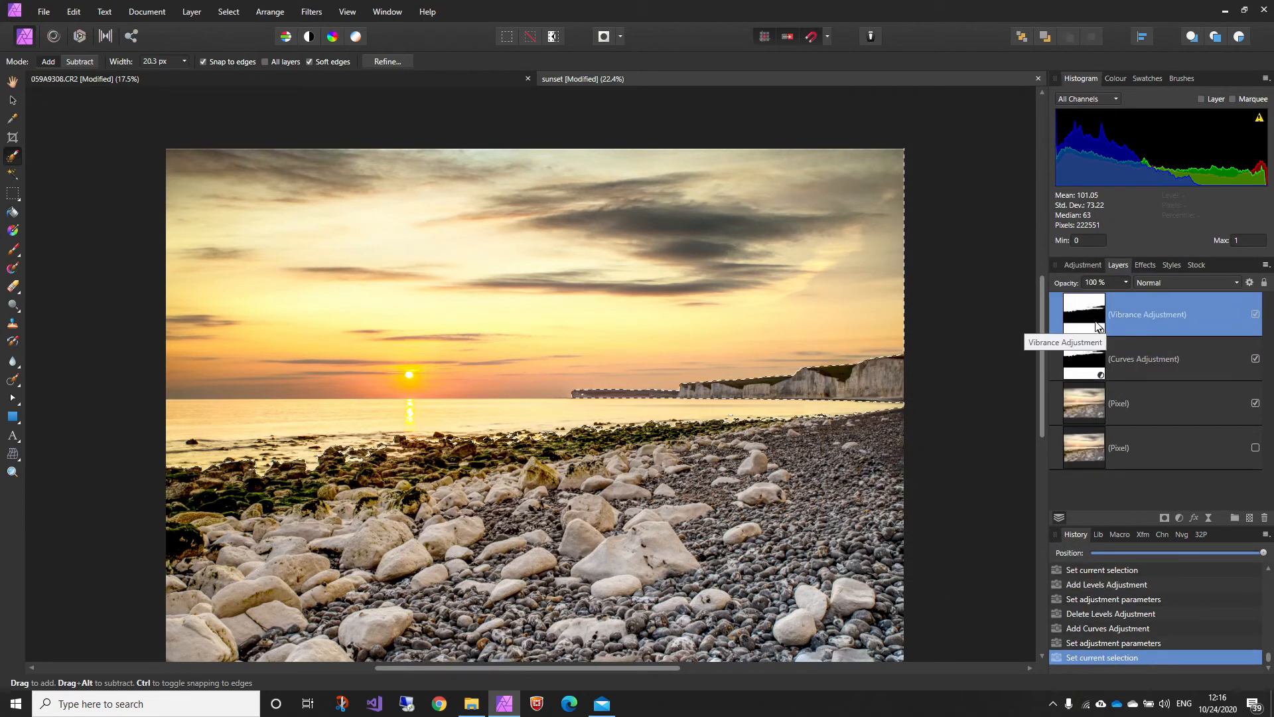
pyautogui.doubleClick(1098, 327)
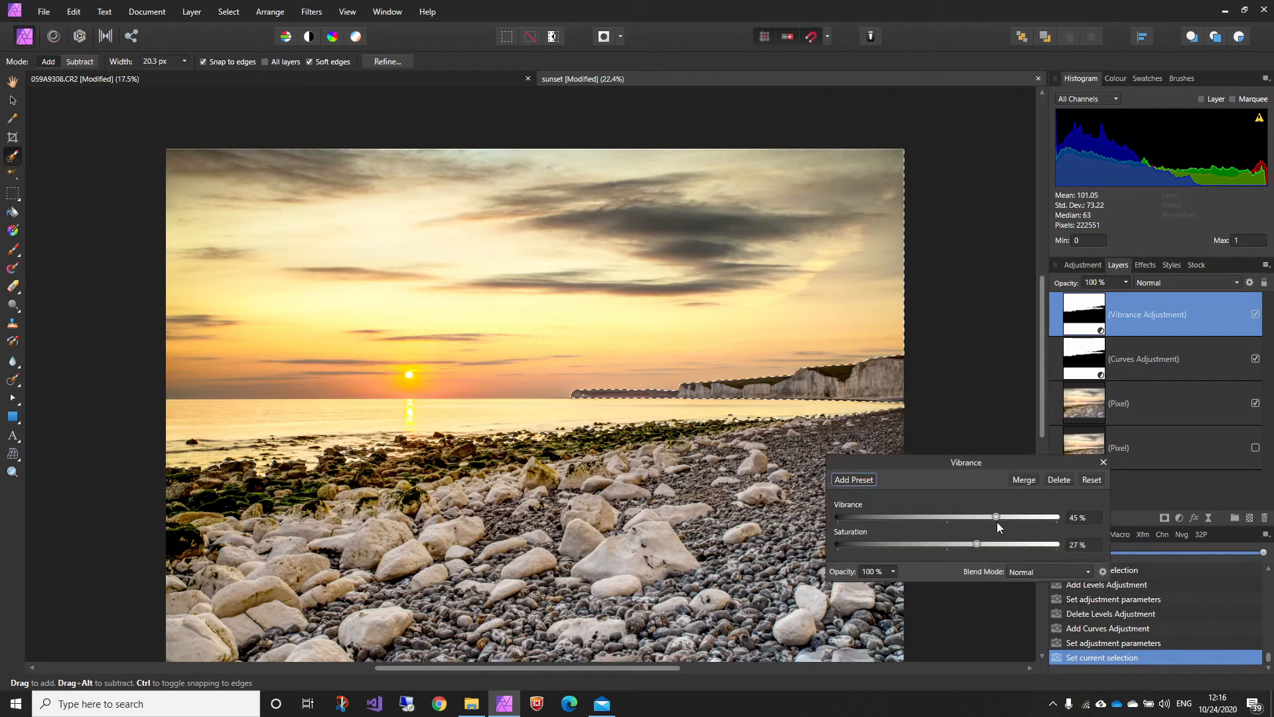
pyautogui.moveTo(998, 515); pyautogui.dragTo(978, 518)
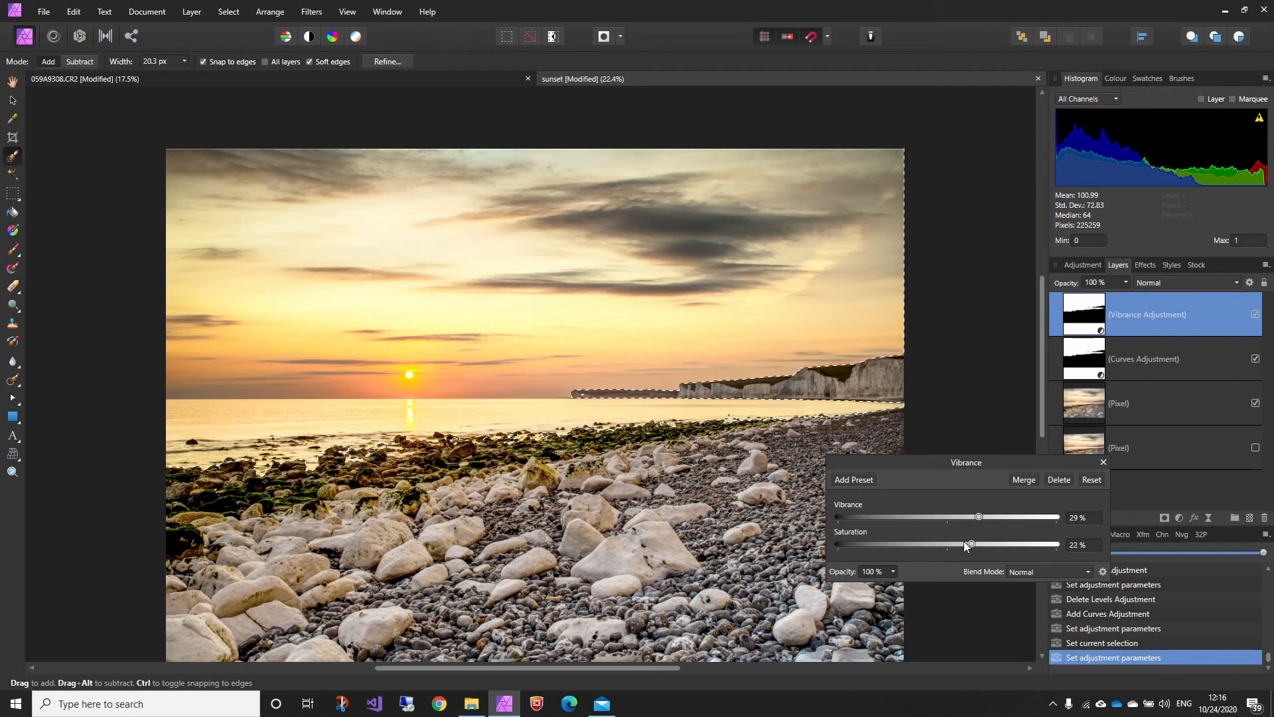
pyautogui.moveTo(964, 542)
pyautogui.mouseDown()
pyautogui.moveTo(951, 544)
pyautogui.moveTo(962, 544)
pyautogui.mouseUp()
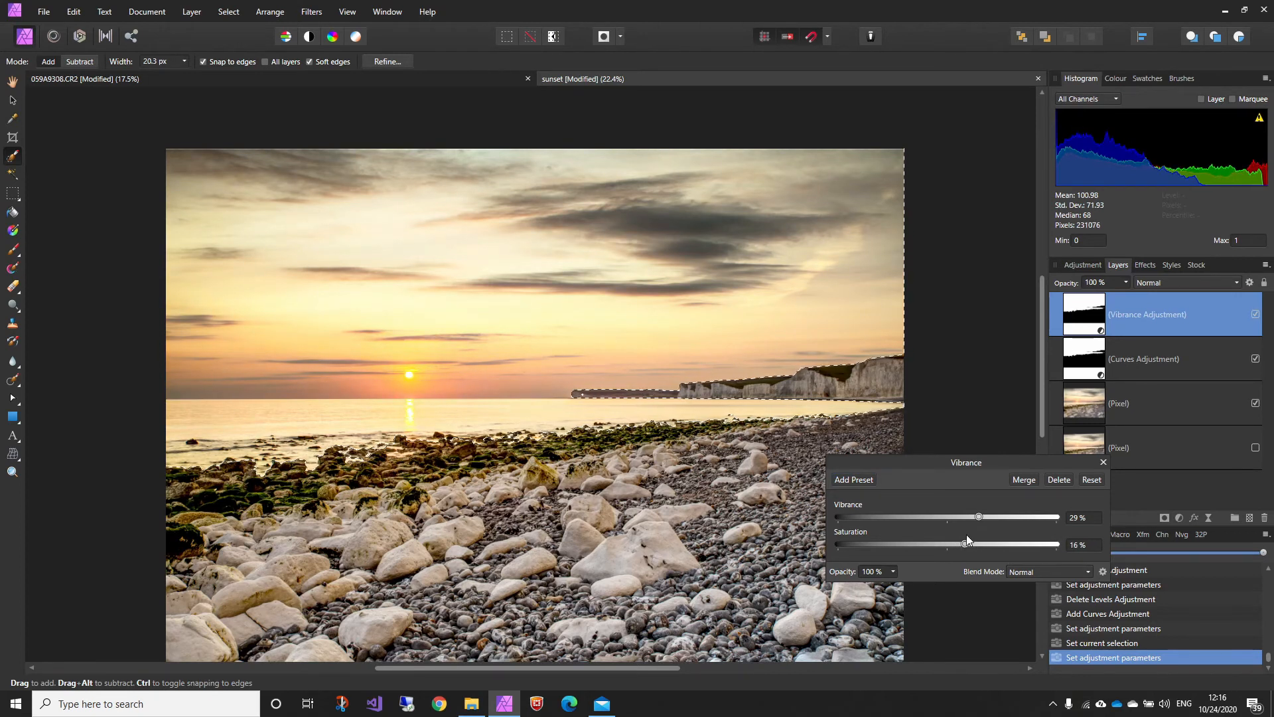
pyautogui.click(1104, 463)
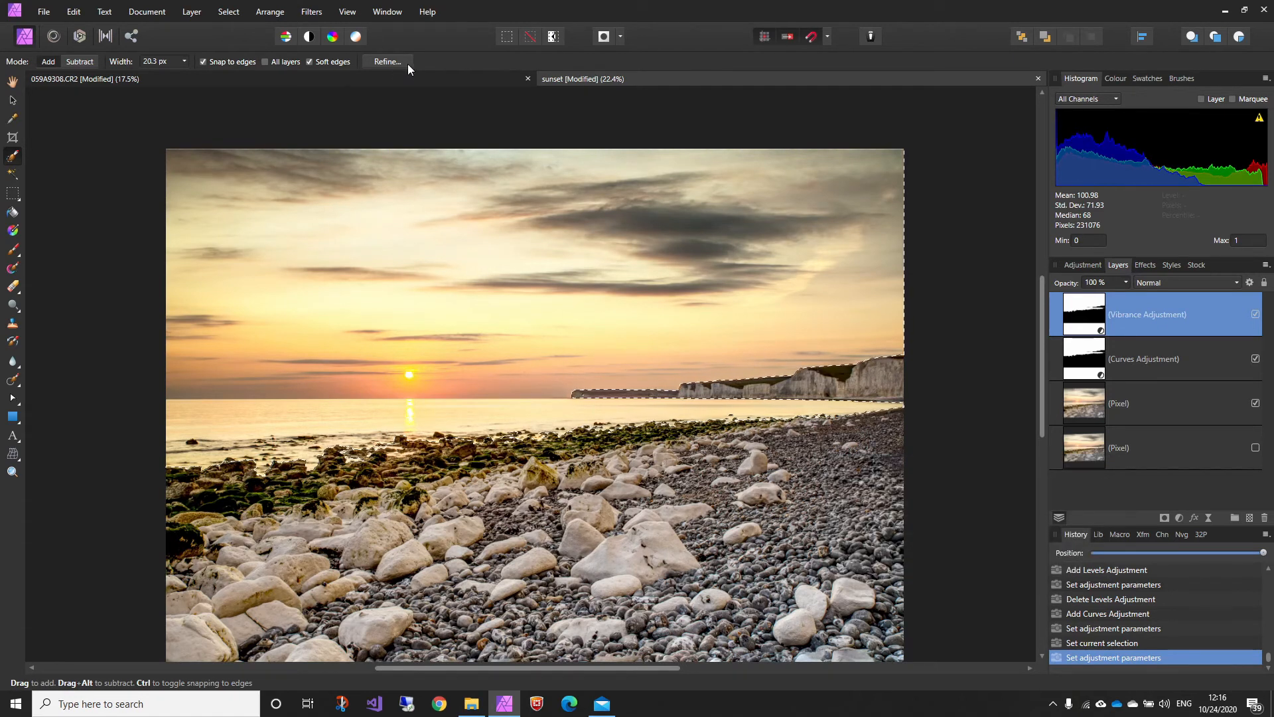
# Invert the selection to the beach and cliffs and add an HSL adjustment above the visible pixel layer with a -67 % saturation shift.
pyautogui.click(552, 37)
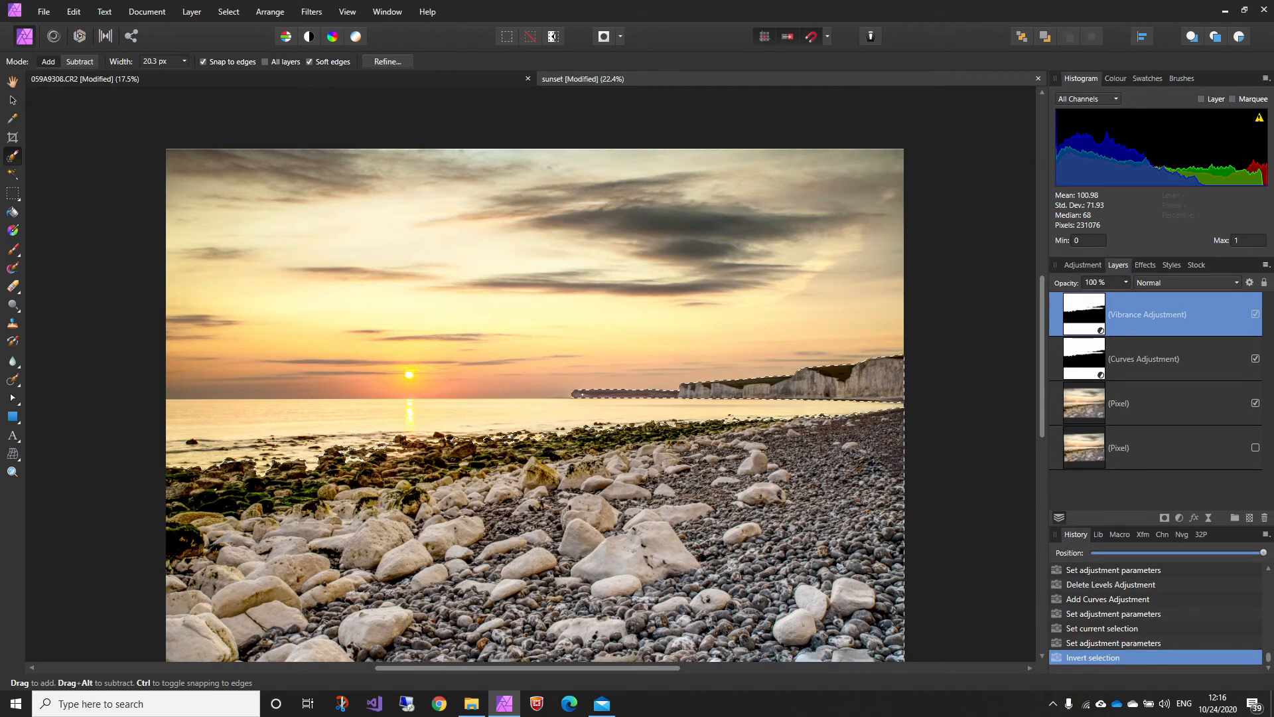
pyautogui.click(1081, 420)
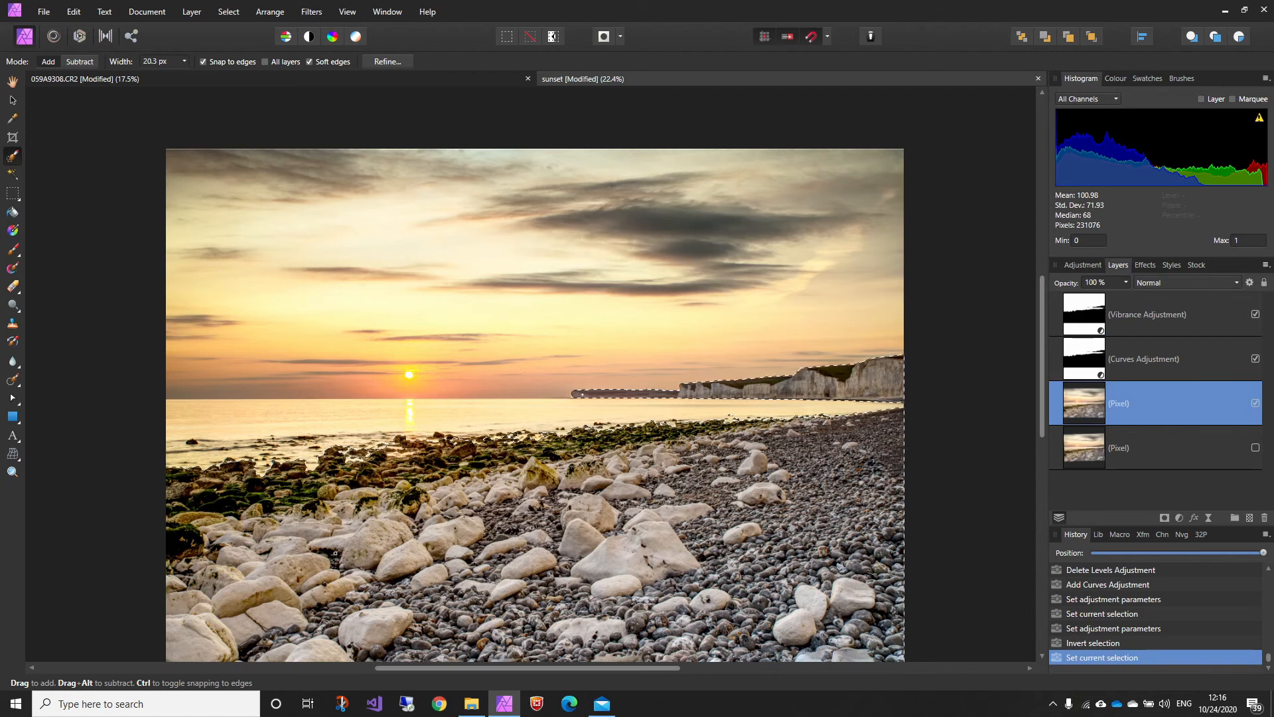
pyautogui.click(1178, 518)
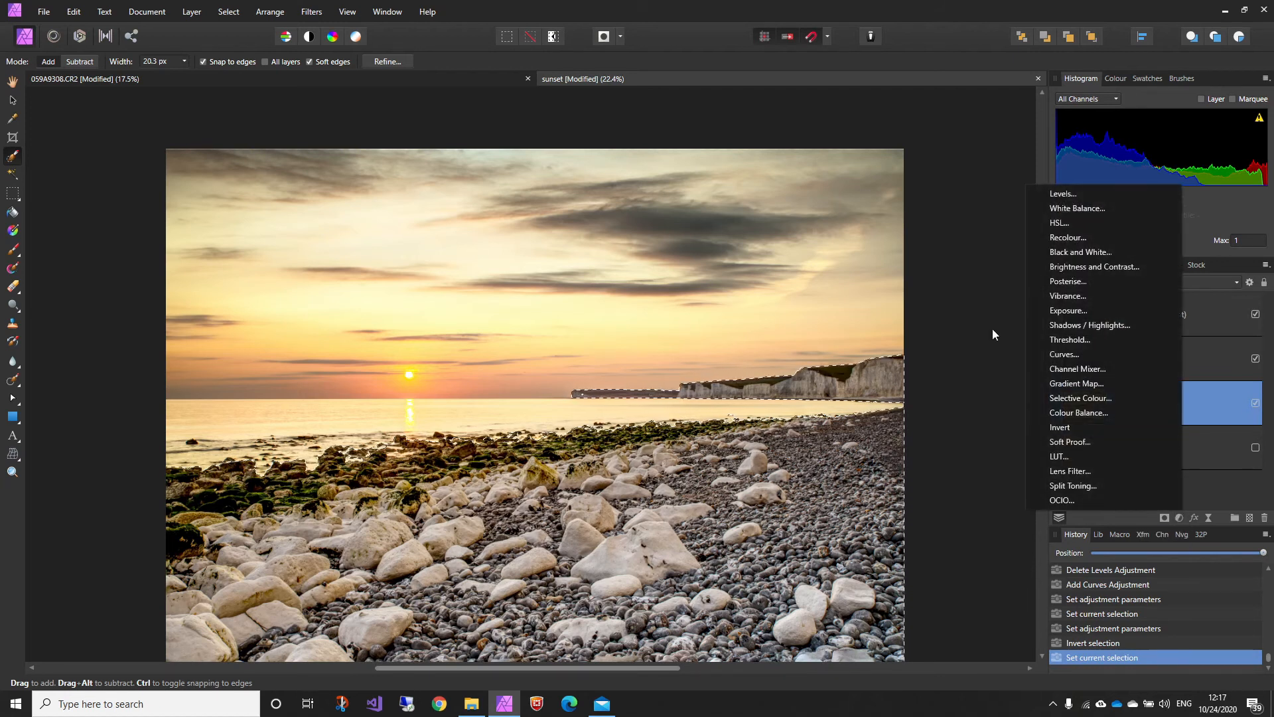
pyautogui.click(1085, 224)
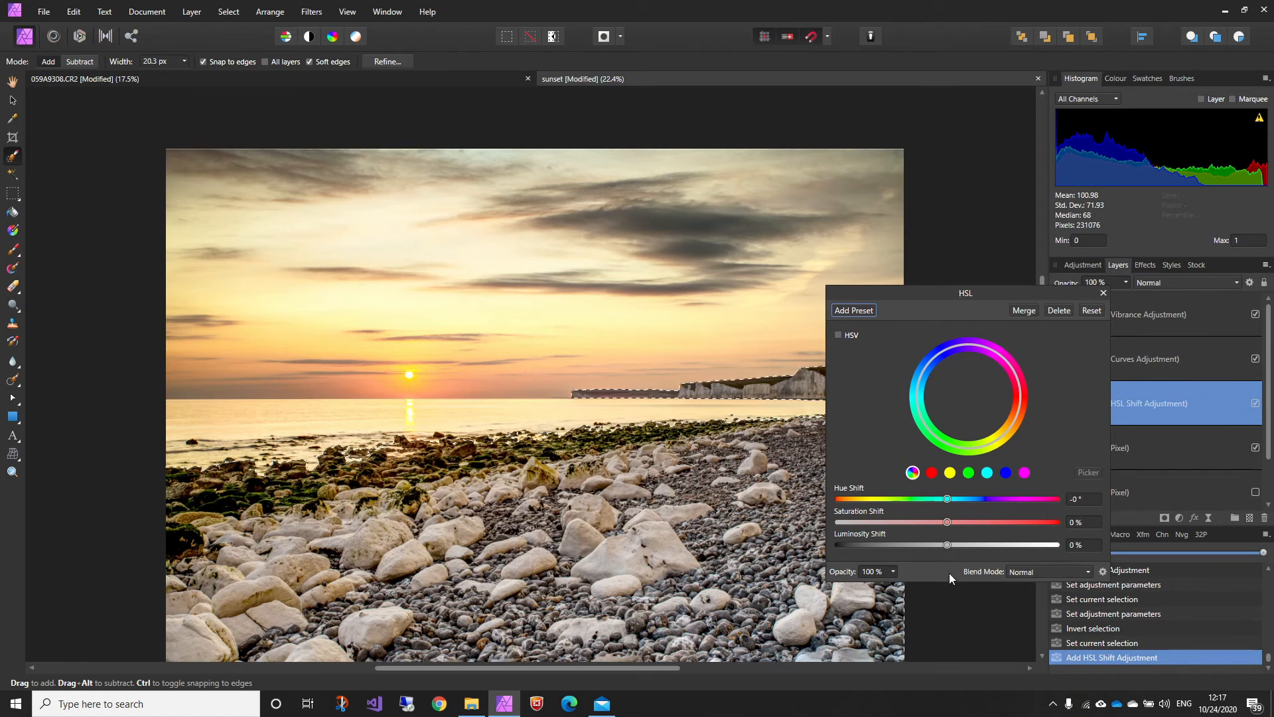
pyautogui.moveTo(946, 522); pyautogui.dragTo(874, 526)
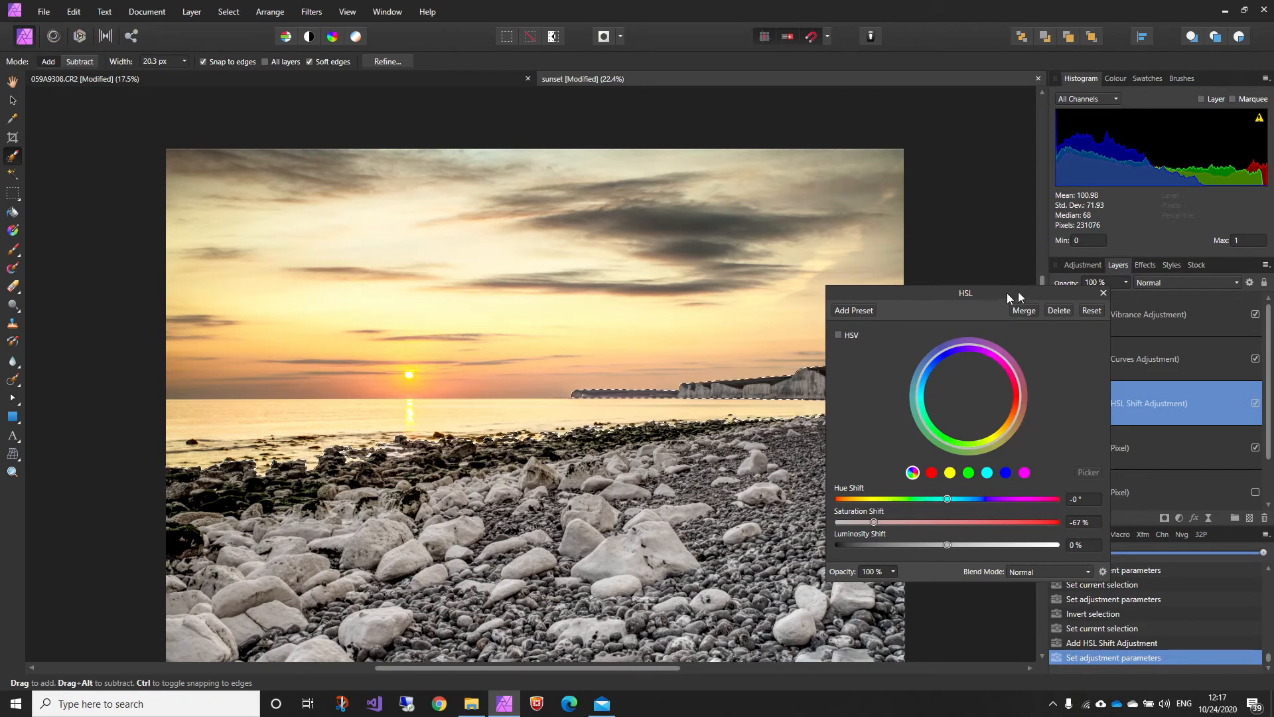
pyautogui.moveTo(1001, 292); pyautogui.dragTo(1114, 209)
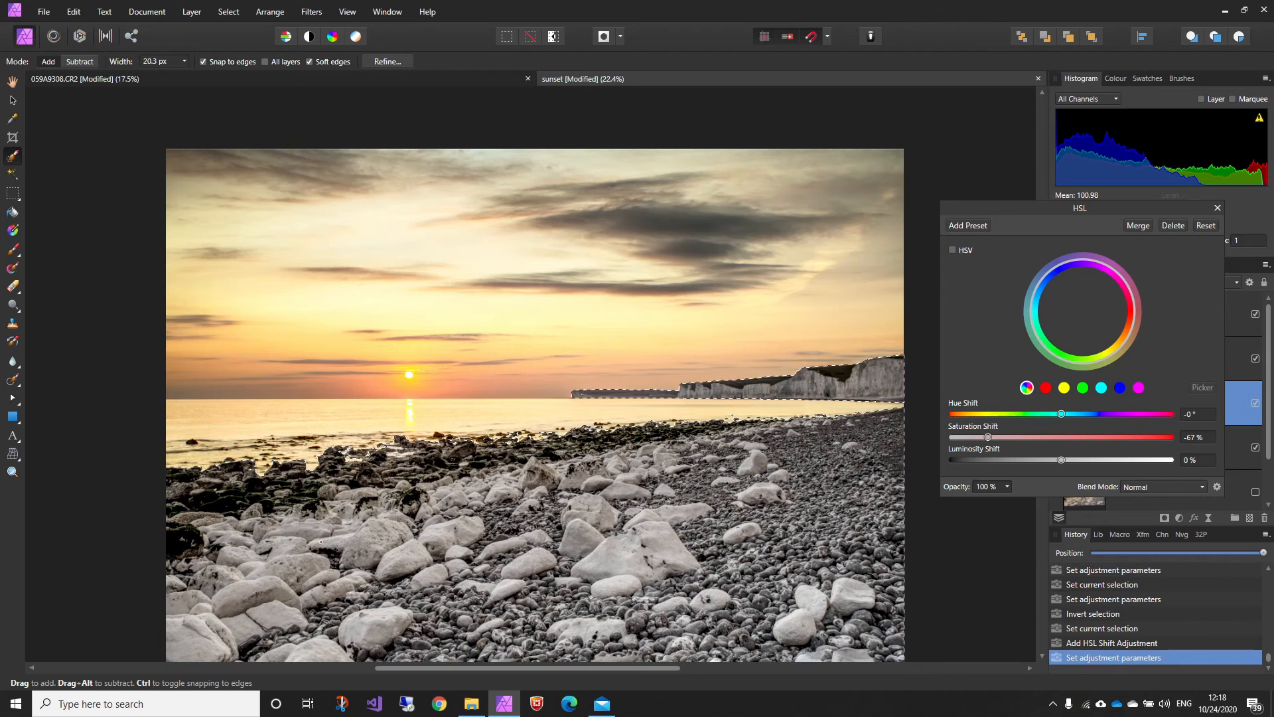
# Set the beach's HSL saturation shift to -51 % and clear the selection.
pyautogui.scroll(3, 445, 468)
pyautogui.scroll(1, 446, 469)
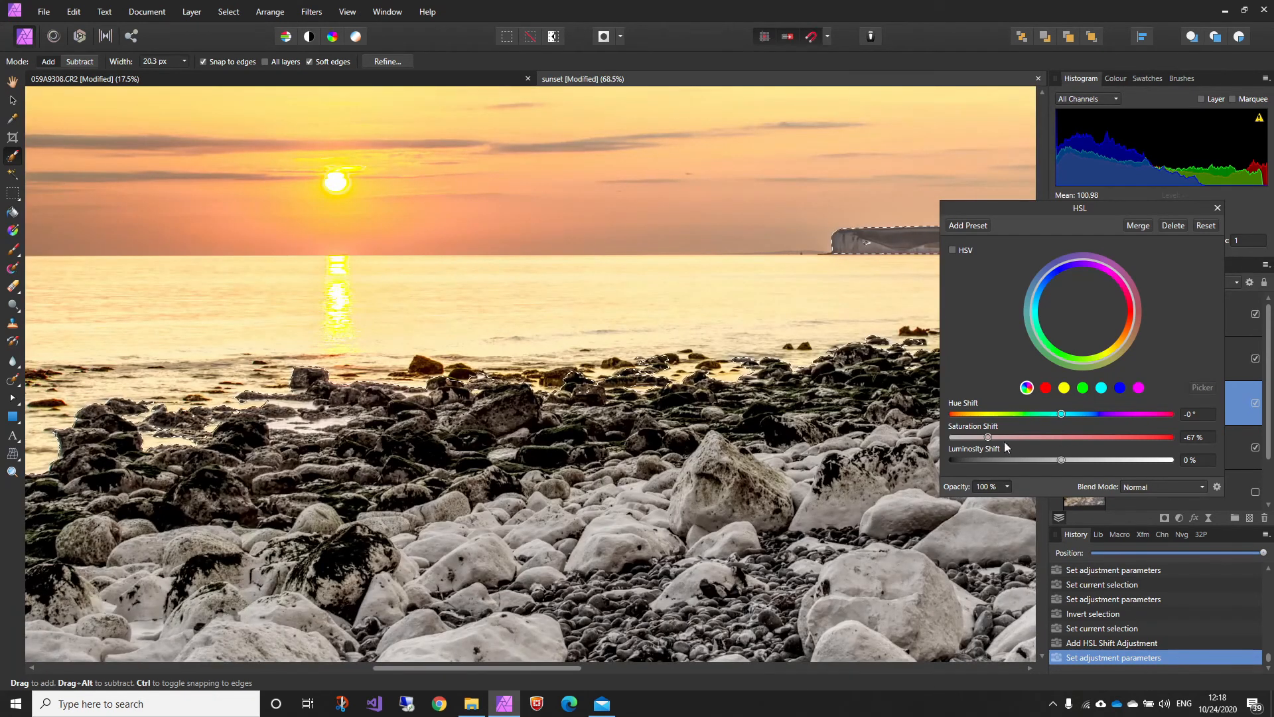
pyautogui.moveTo(993, 436); pyautogui.dragTo(1011, 441)
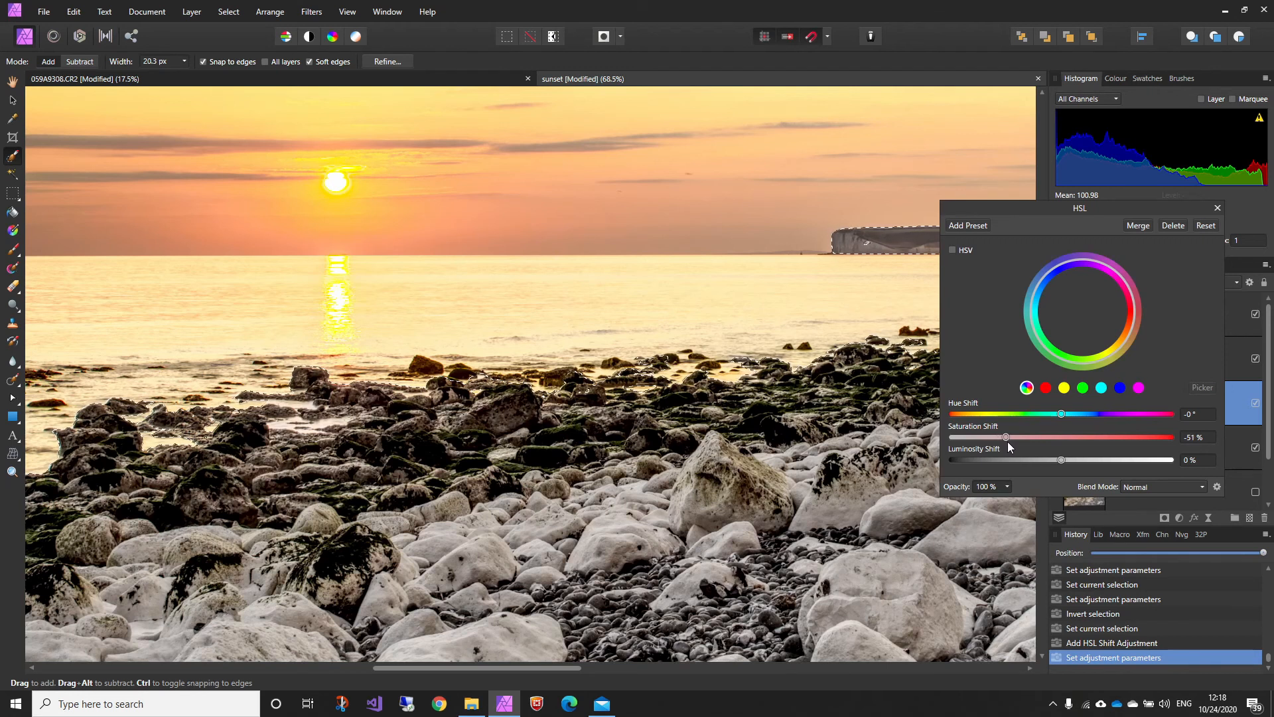
pyautogui.click(1216, 211)
pyautogui.scroll(-3, 636, 435)
pyautogui.scroll(-2, 637, 435)
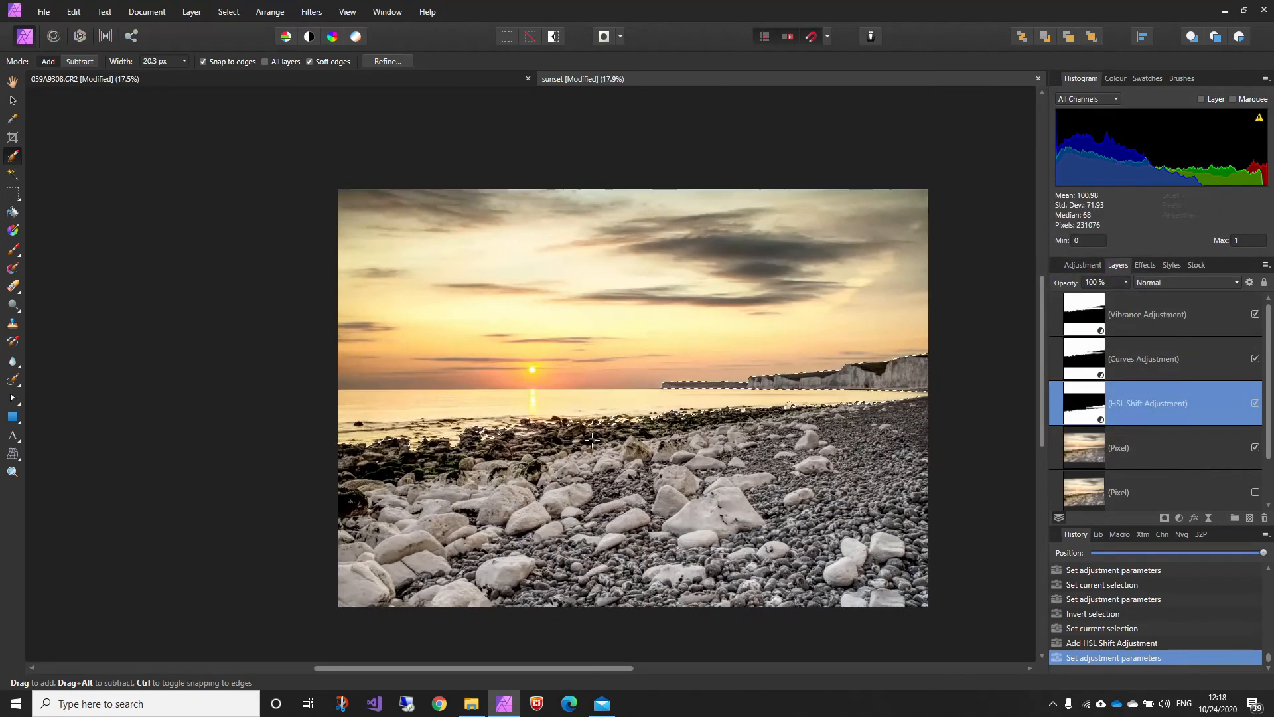
pyautogui.scroll(1, 685, 503)
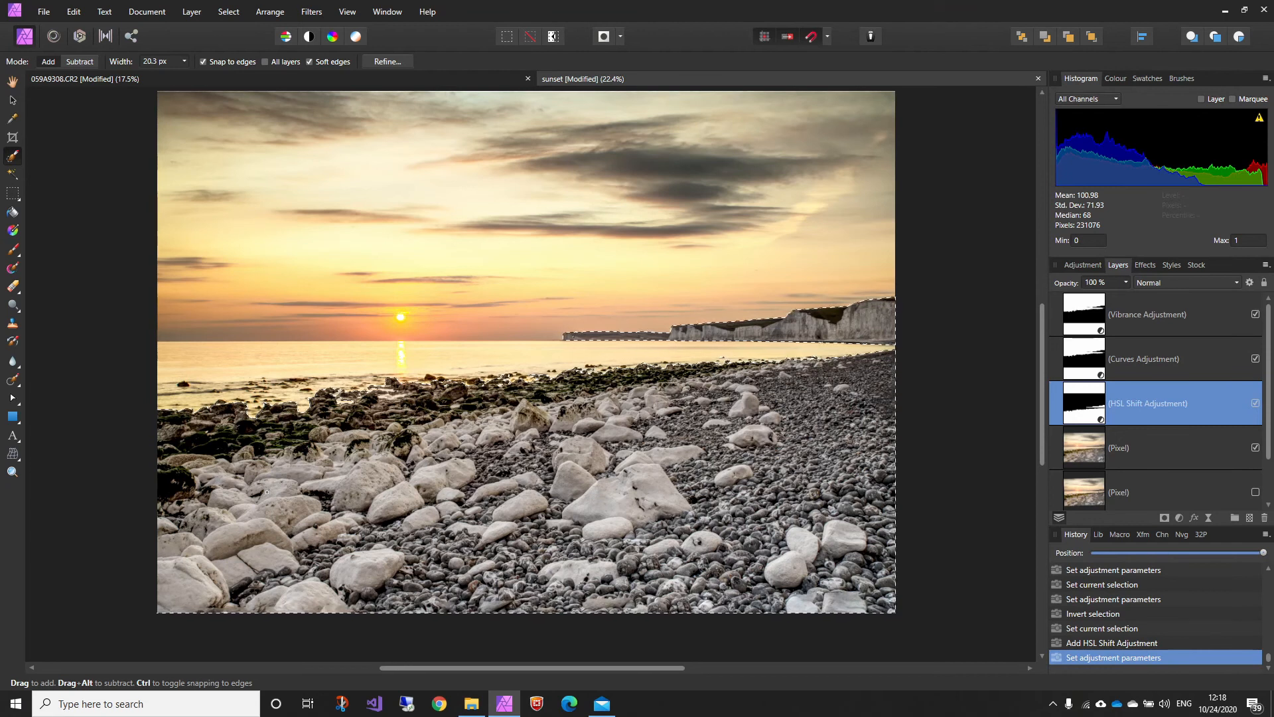
pyautogui.moveTo(598, 487); pyautogui.dragTo(634, 481)
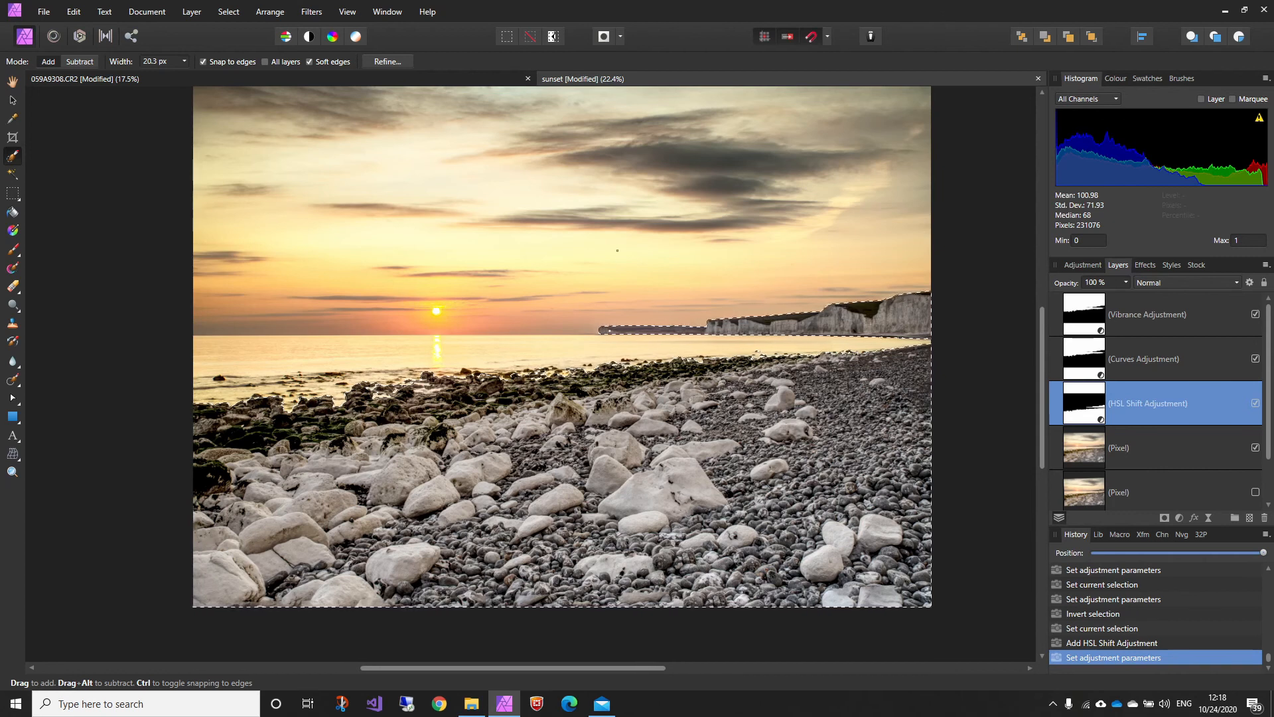
pyautogui.click(530, 36)
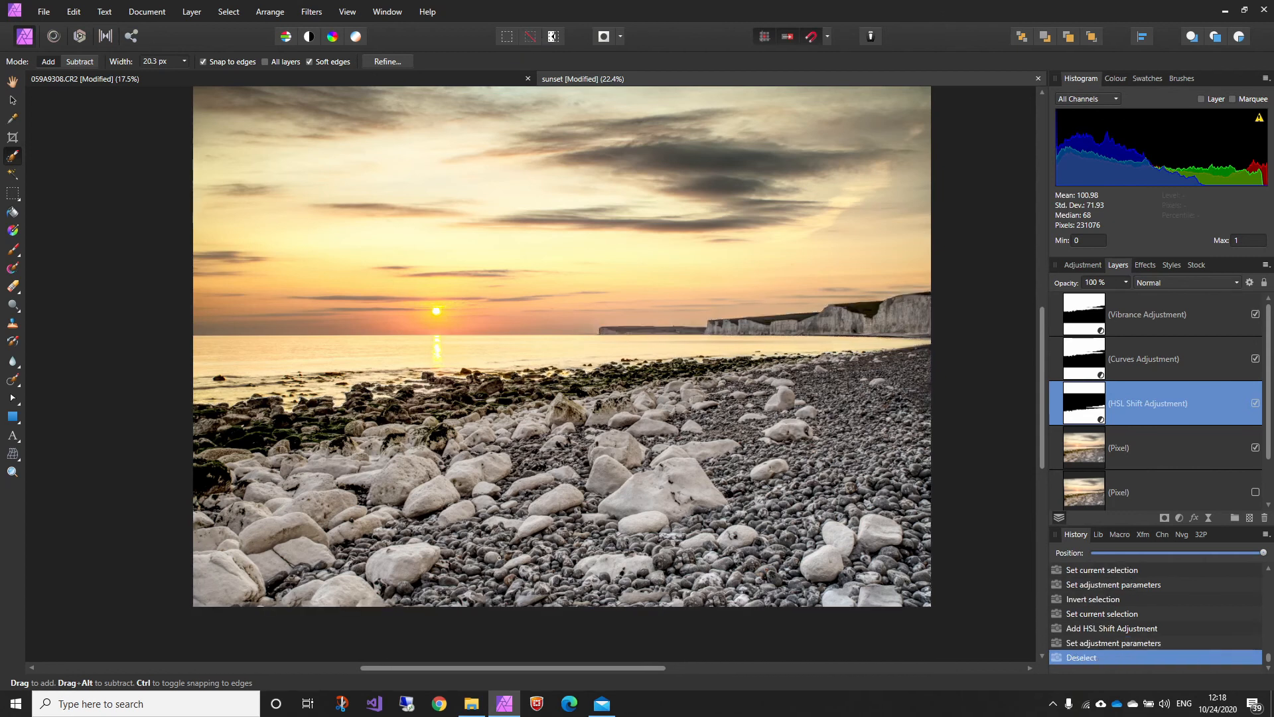
pyautogui.moveTo(499, 557); pyautogui.dragTo(492, 559)
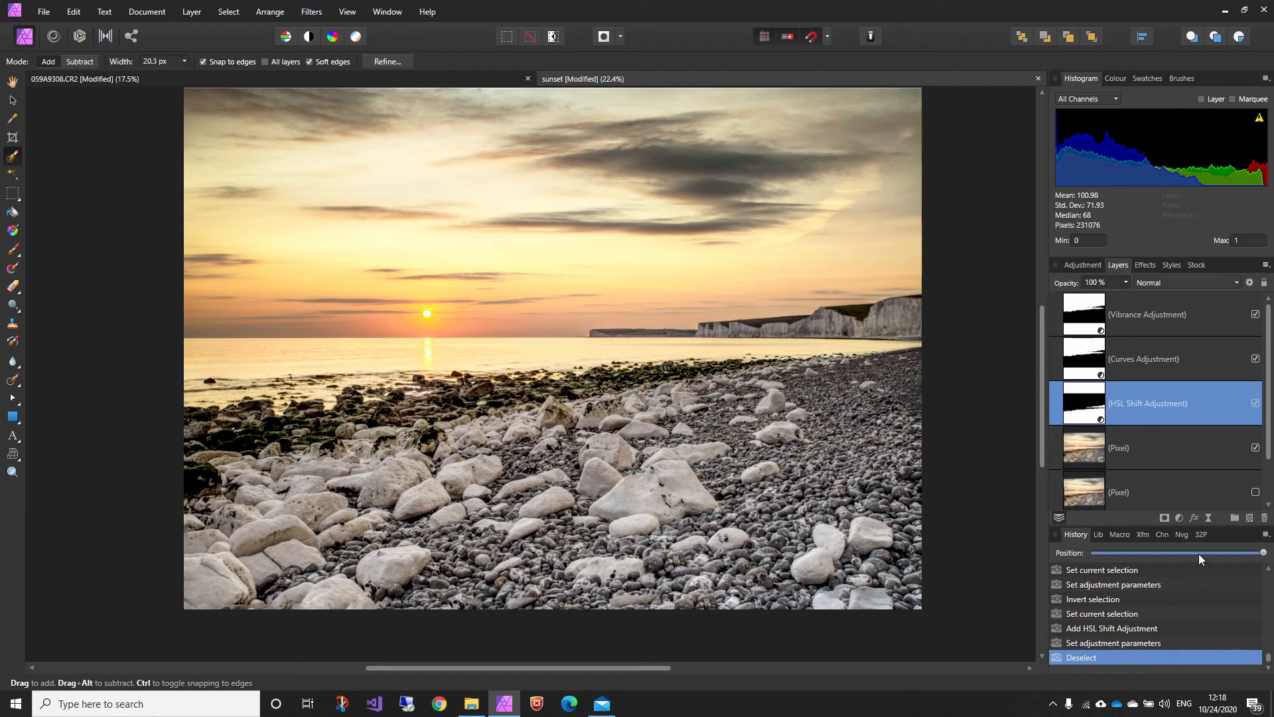
# Add a live Vignette filter to the visible pixel layer with exposure about -1.08 and hardness 50 %.
pyautogui.click(1206, 518)
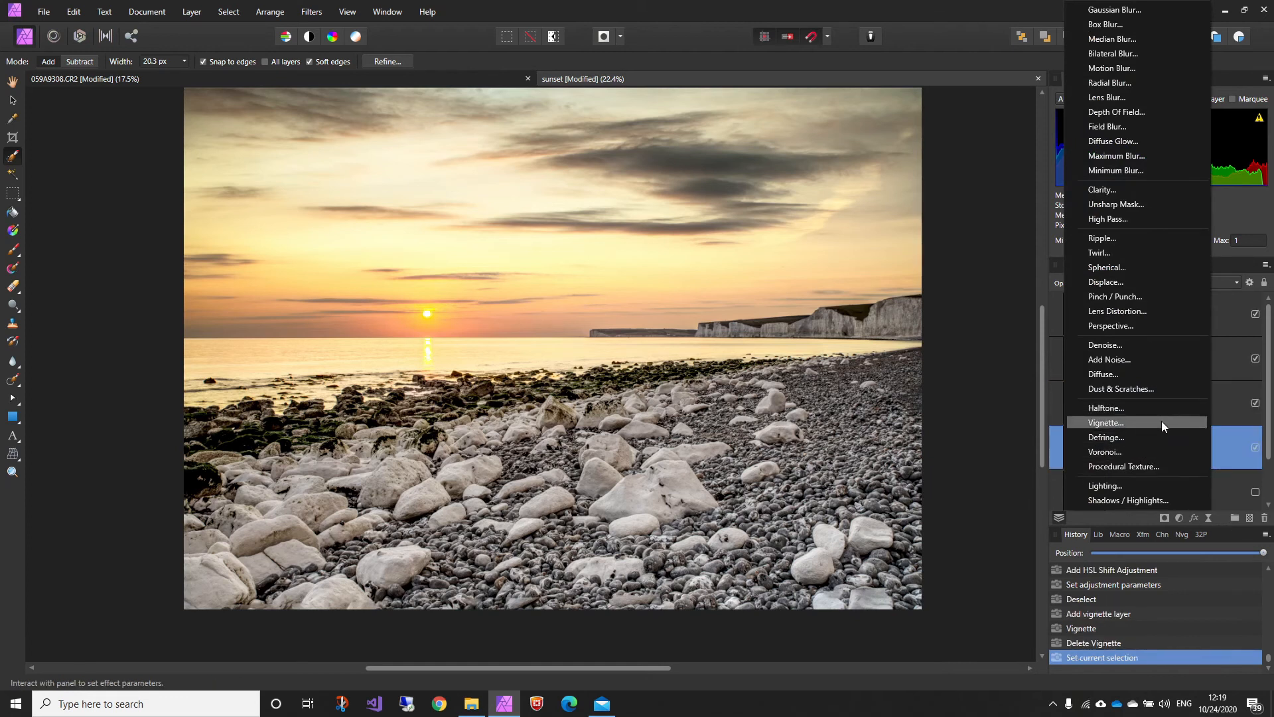
pyautogui.click(1161, 423)
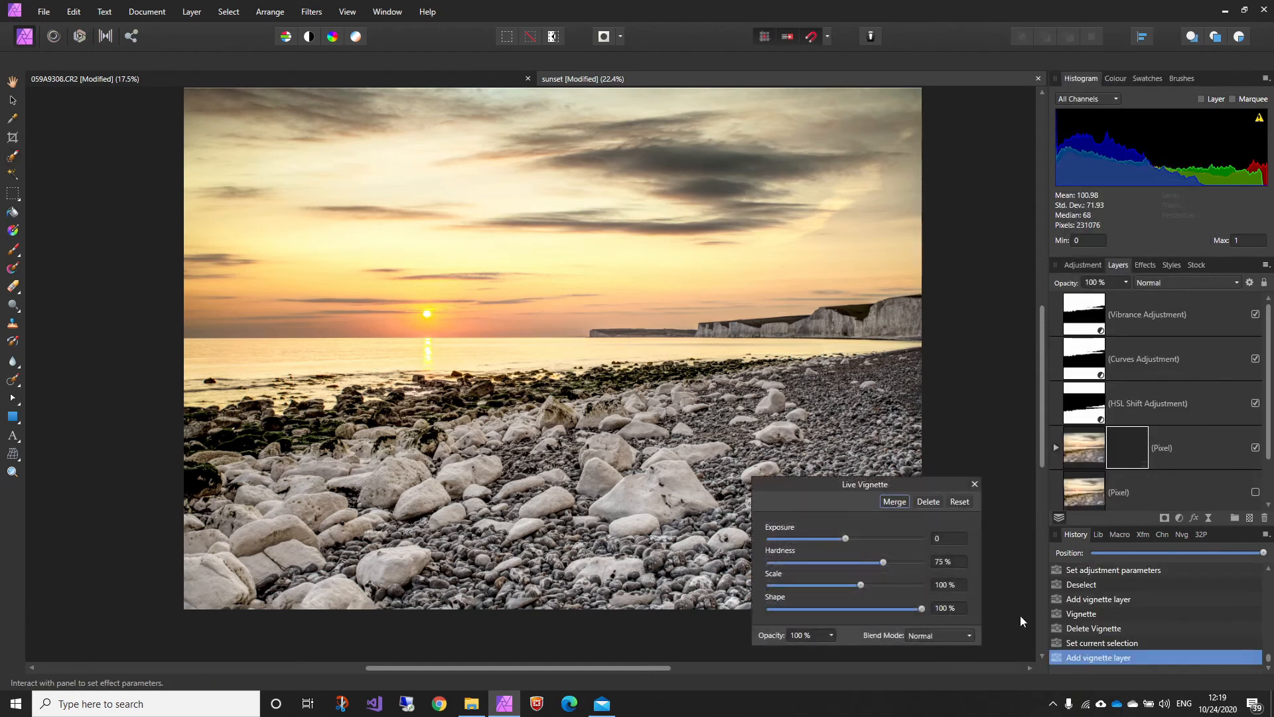
pyautogui.moveTo(846, 539); pyautogui.dragTo(768, 542)
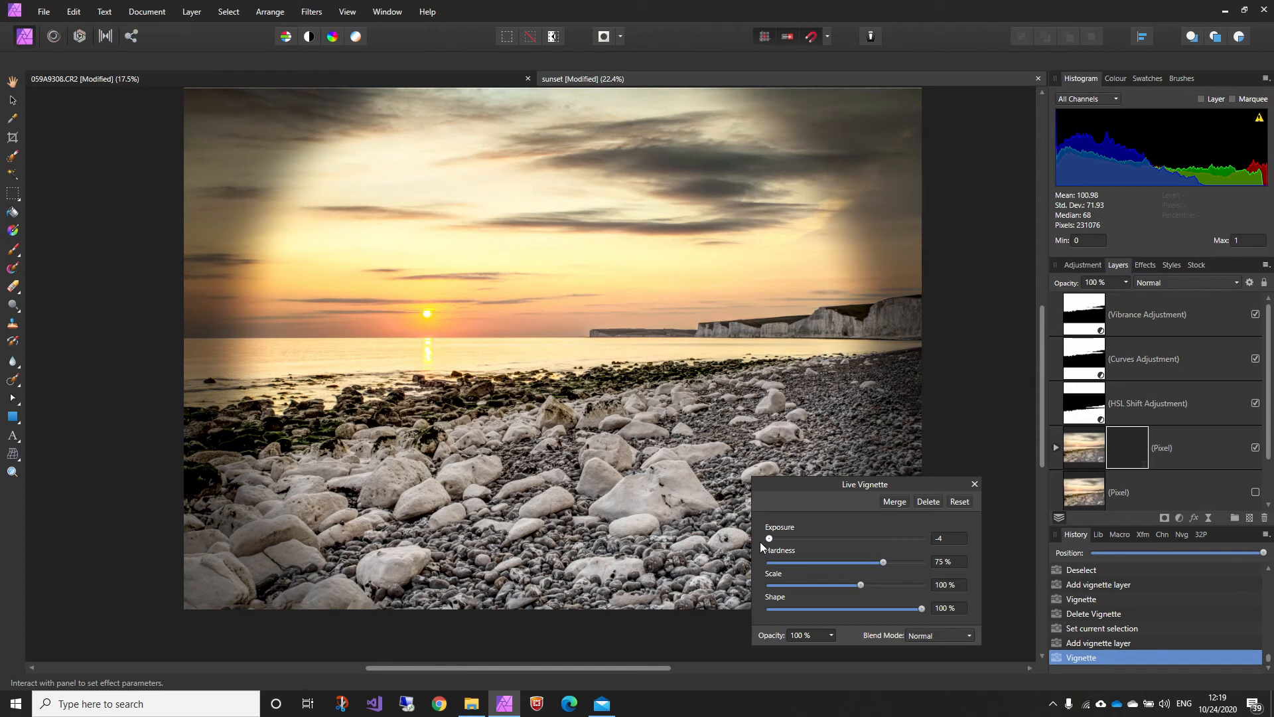
pyautogui.moveTo(762, 543); pyautogui.dragTo(814, 539)
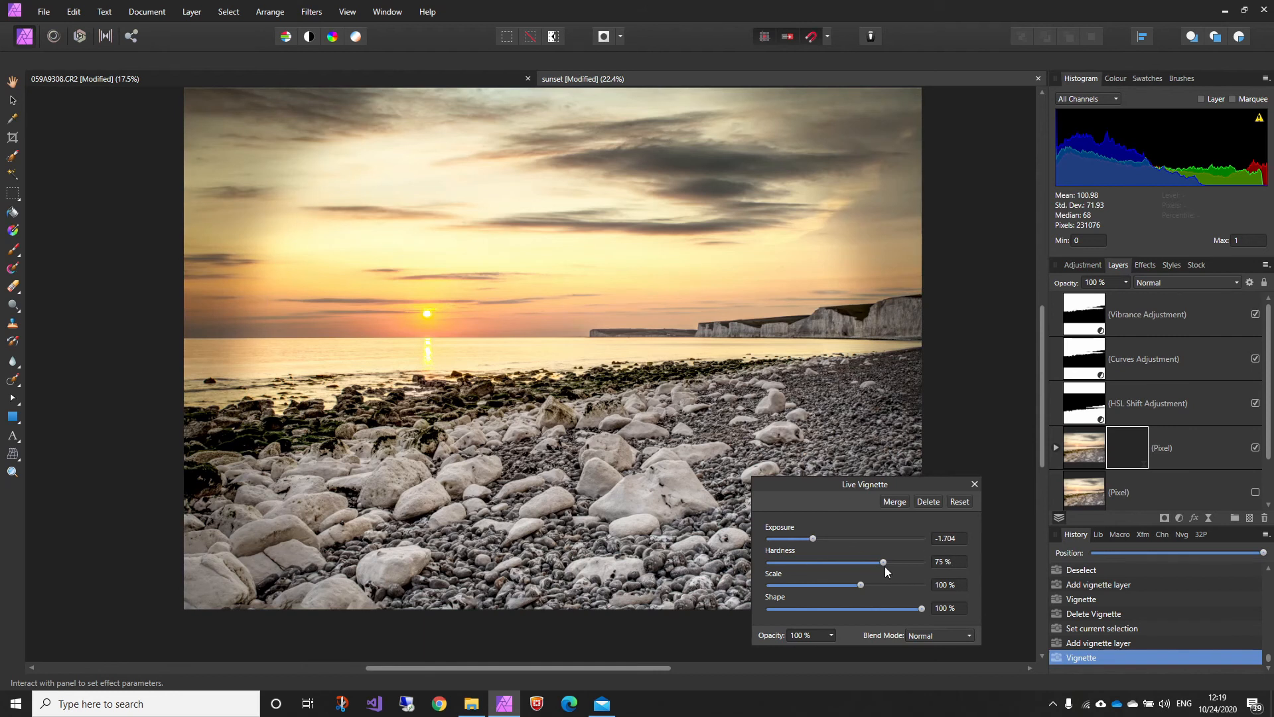
pyautogui.moveTo(882, 561); pyautogui.dragTo(972, 561)
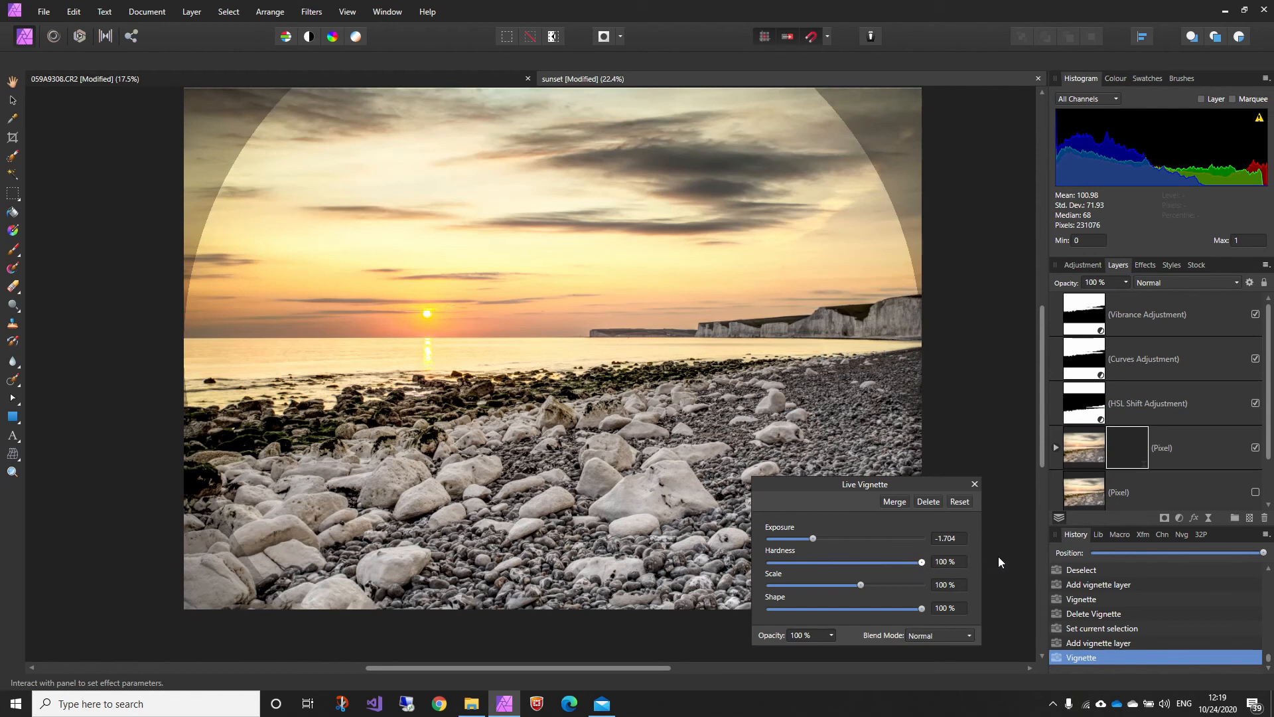
pyautogui.moveTo(921, 561); pyautogui.dragTo(826, 536)
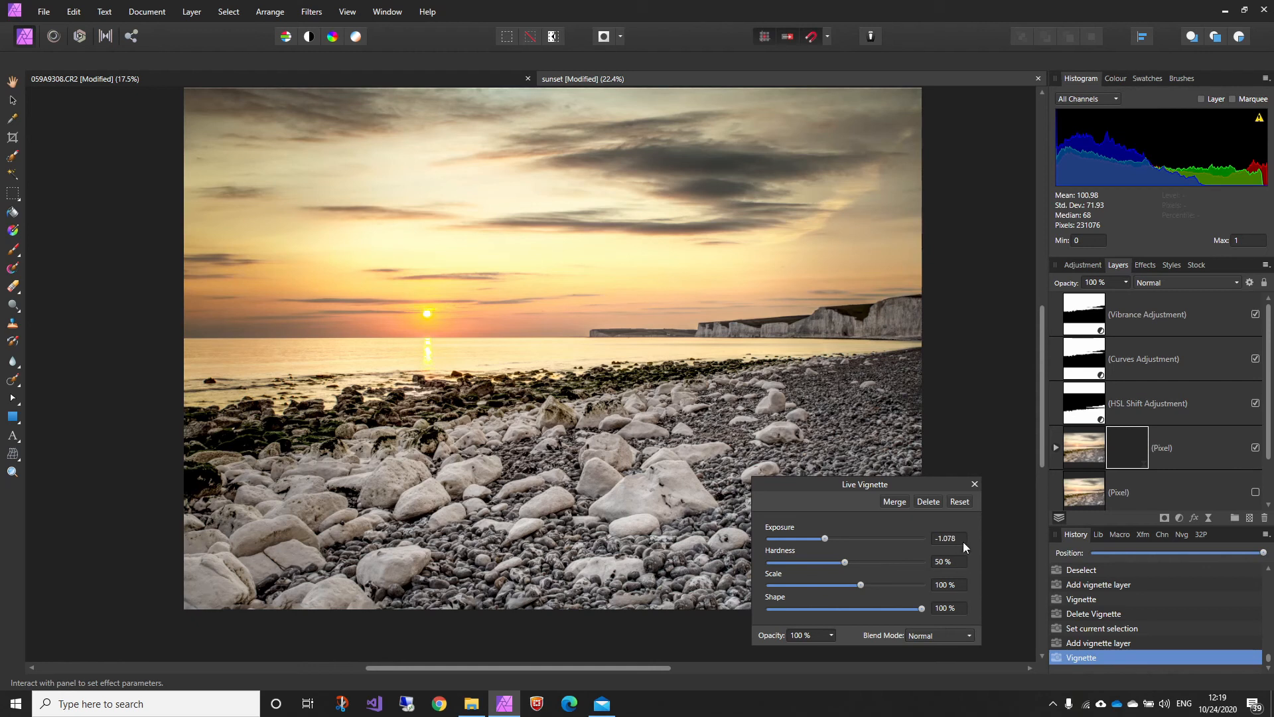
# Compare the image with and without the vignette by toggling its visibility under the pixel layer, and close the vignette settings.
pyautogui.click(1056, 447)
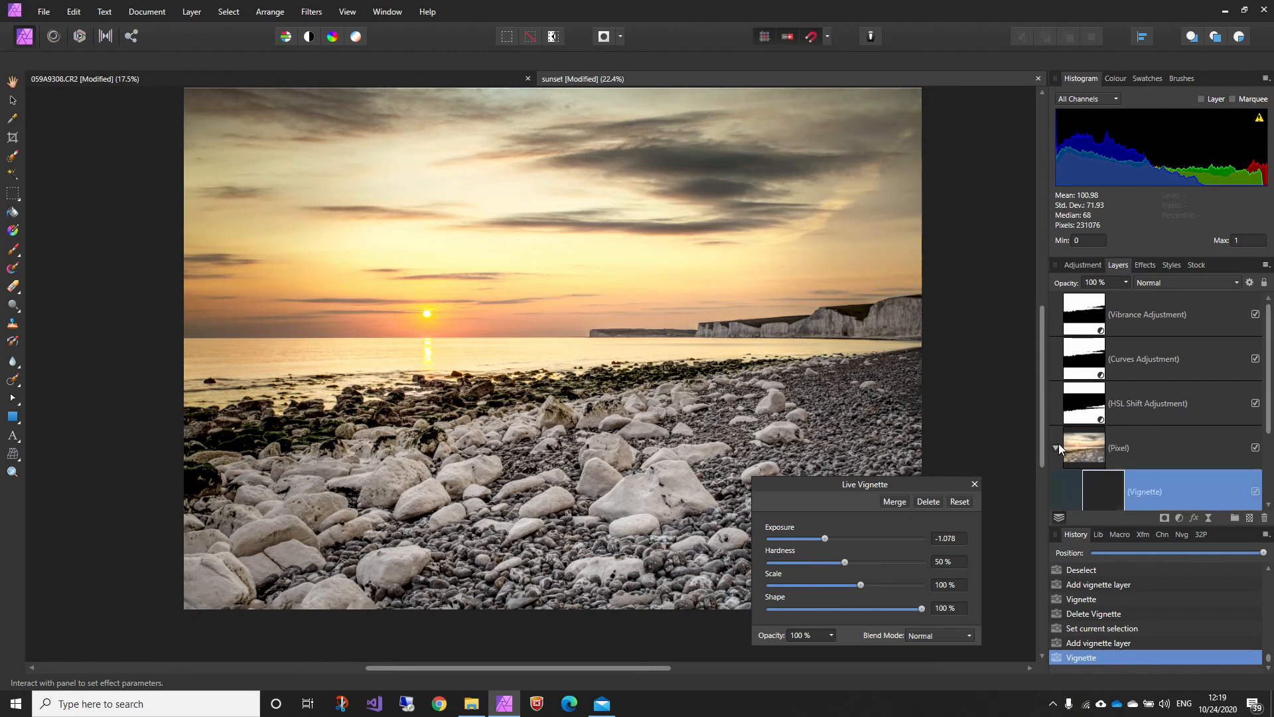
pyautogui.scroll(-2, 1205, 454)
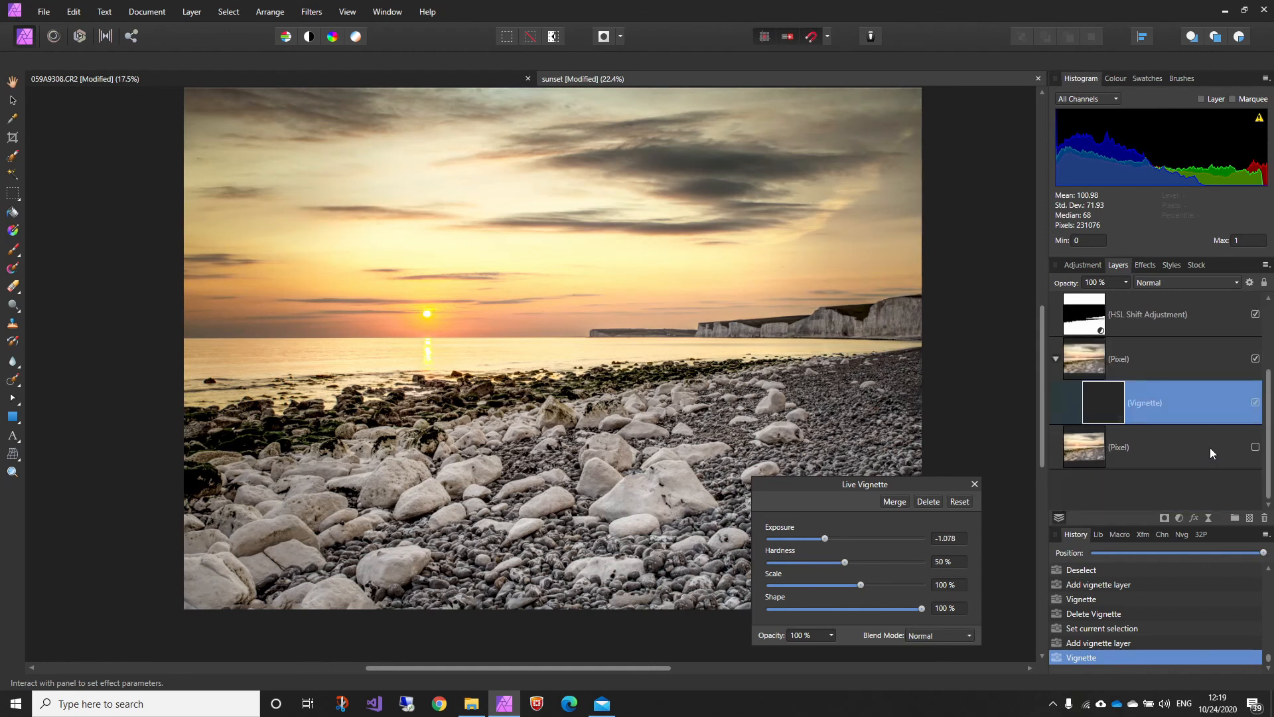
pyautogui.click(1255, 403)
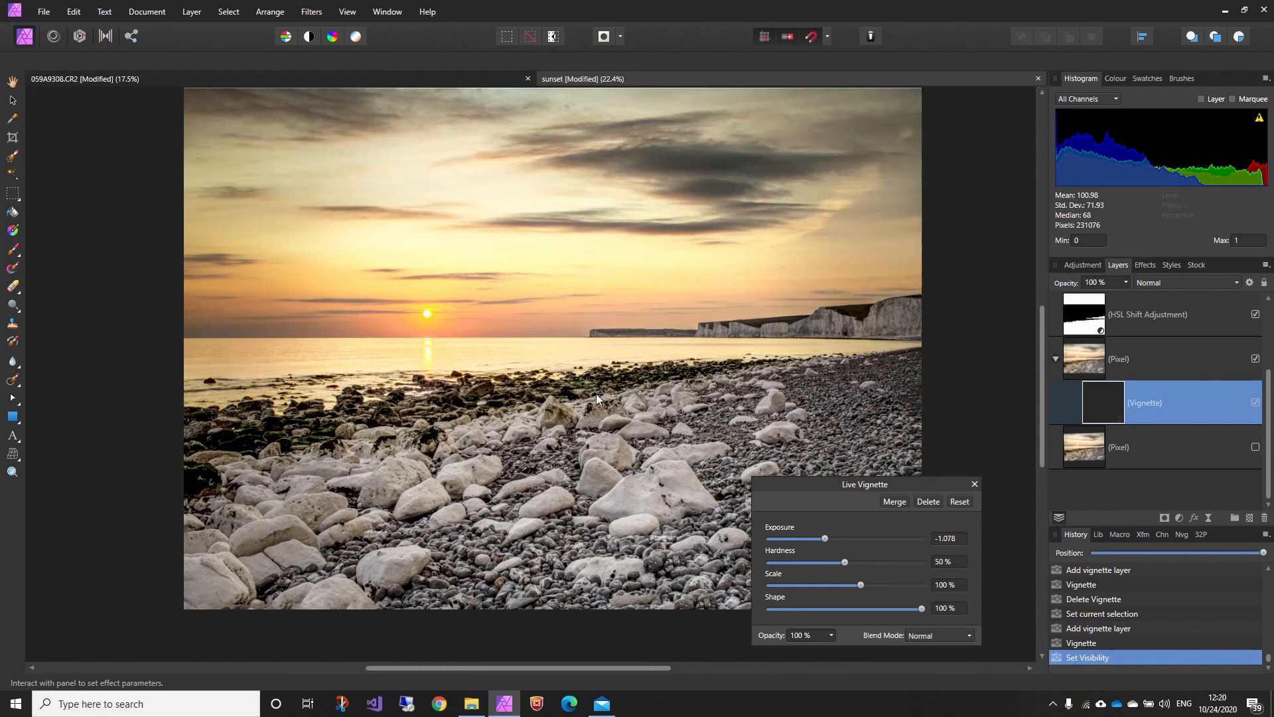
pyautogui.moveTo(918, 485); pyautogui.dragTo(972, 433)
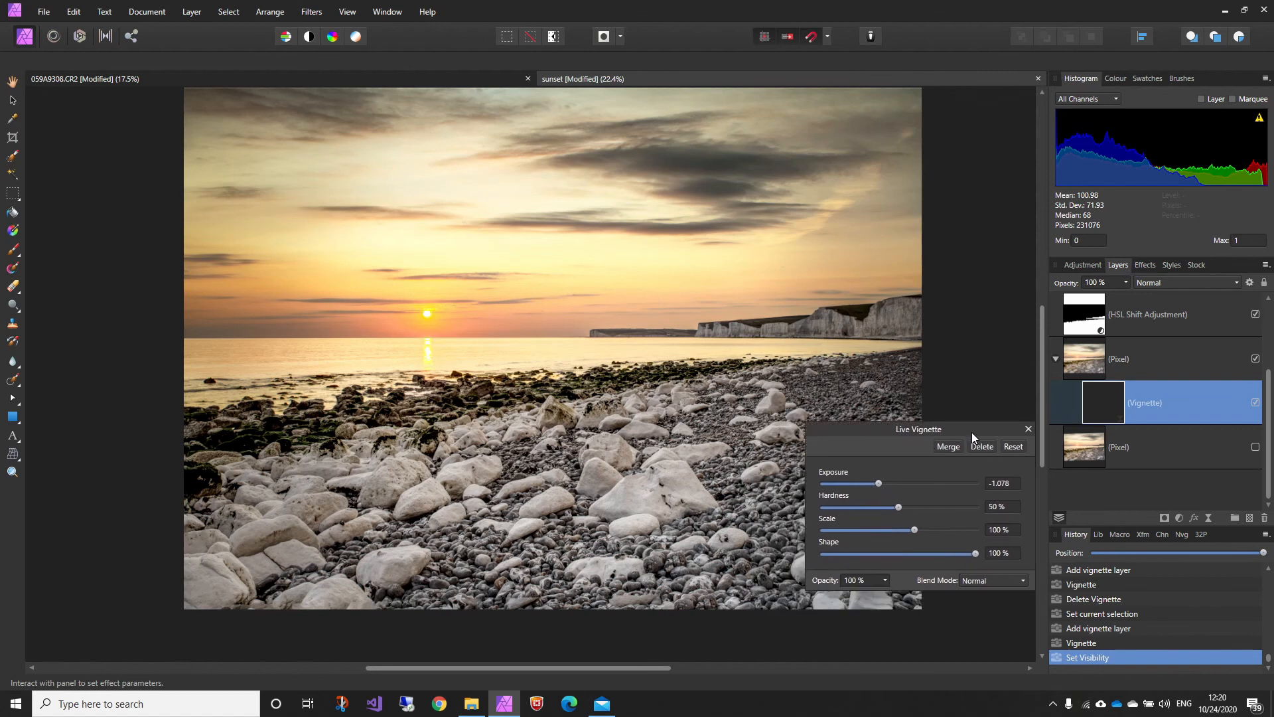
pyautogui.click(1029, 428)
pyautogui.press('w')
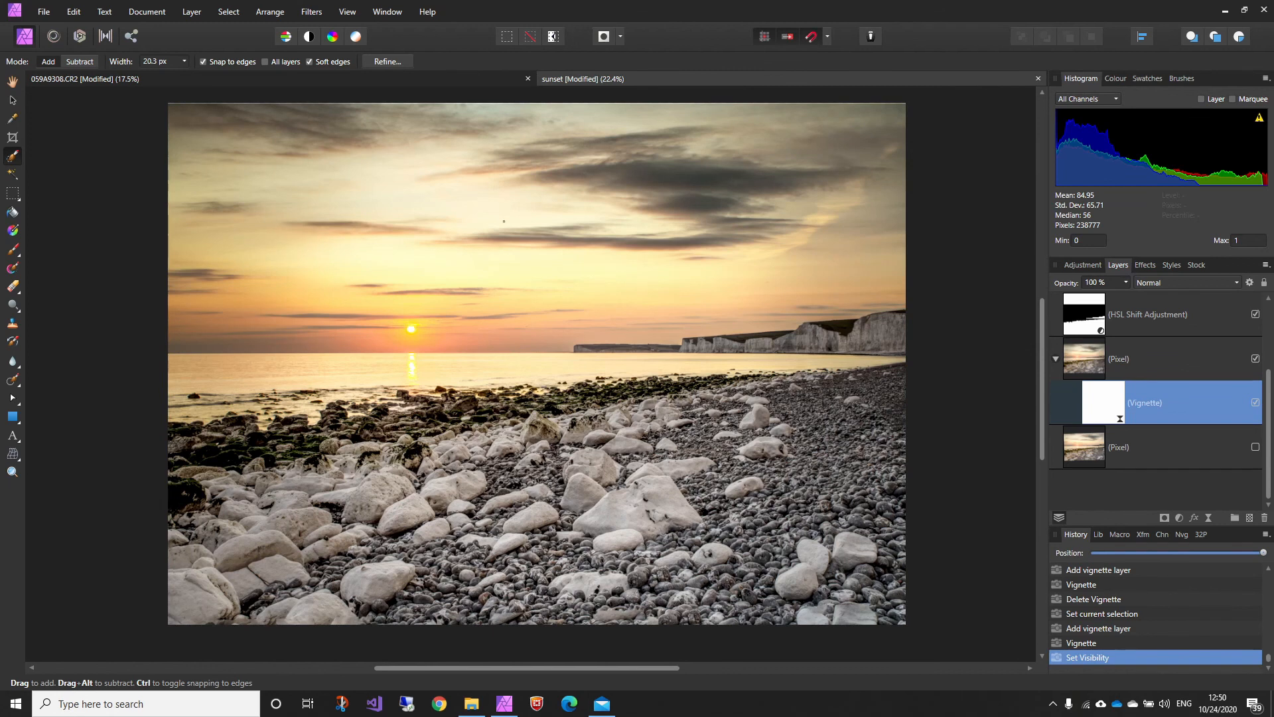
# Compare the original 059A9308.CR2 image with the edited sunset document, ending on the sunset document.
pyautogui.click(416, 79)
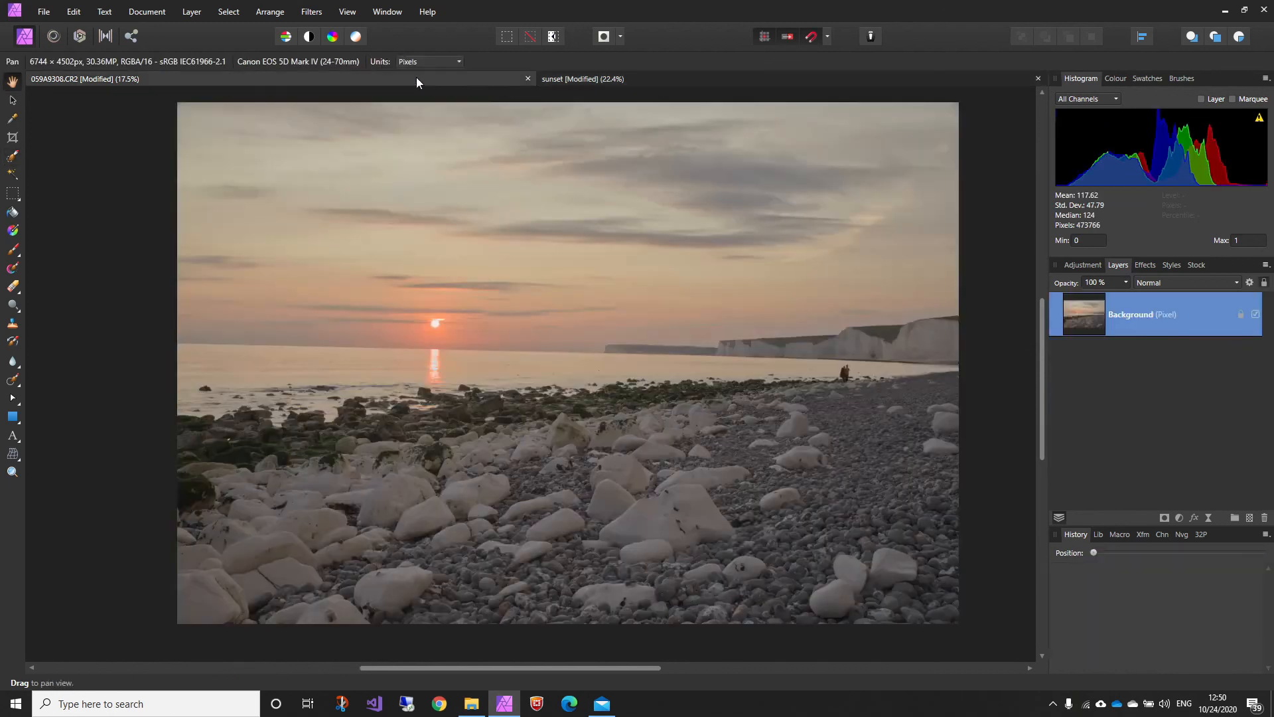
pyautogui.click(650, 78)
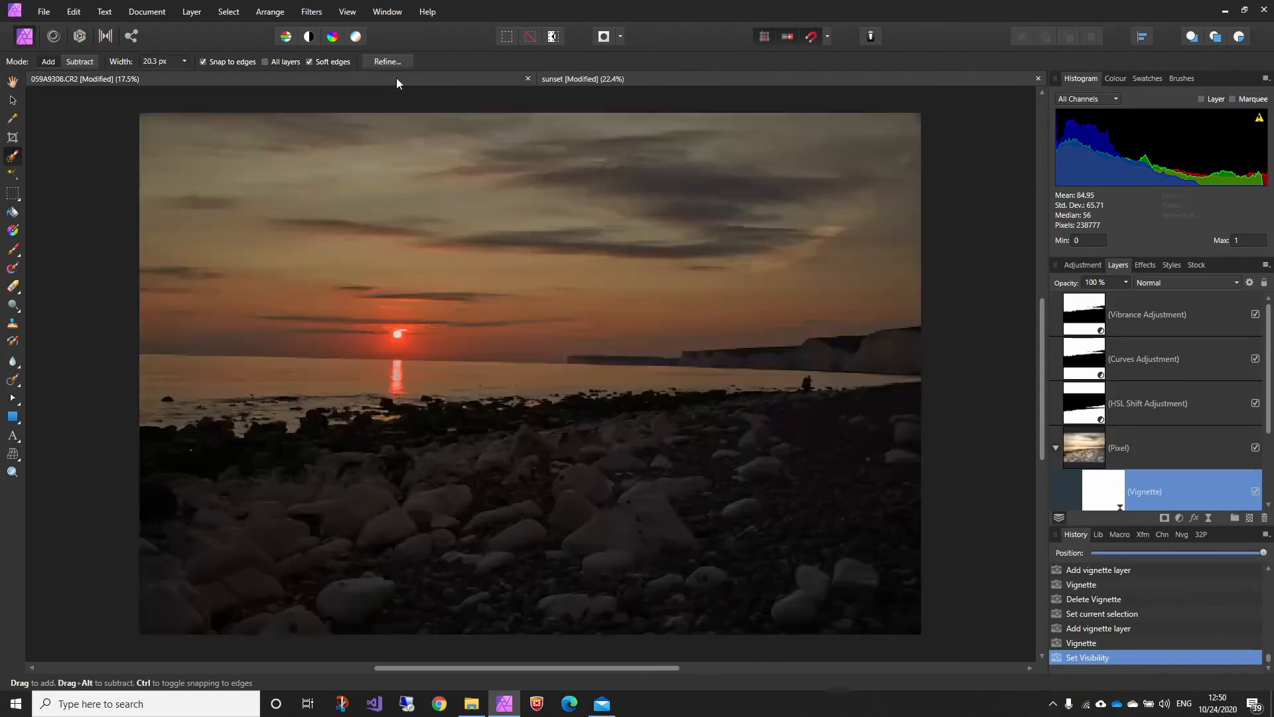
pyautogui.click(396, 78)
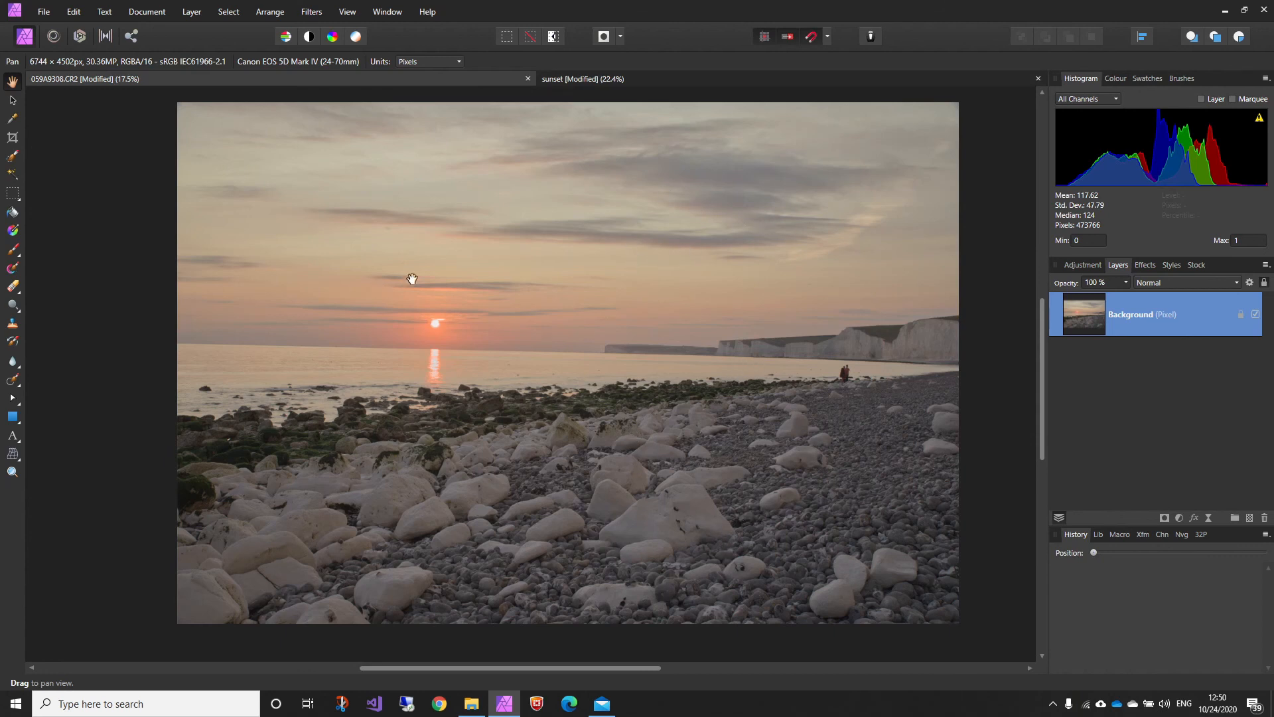
pyautogui.click(575, 78)
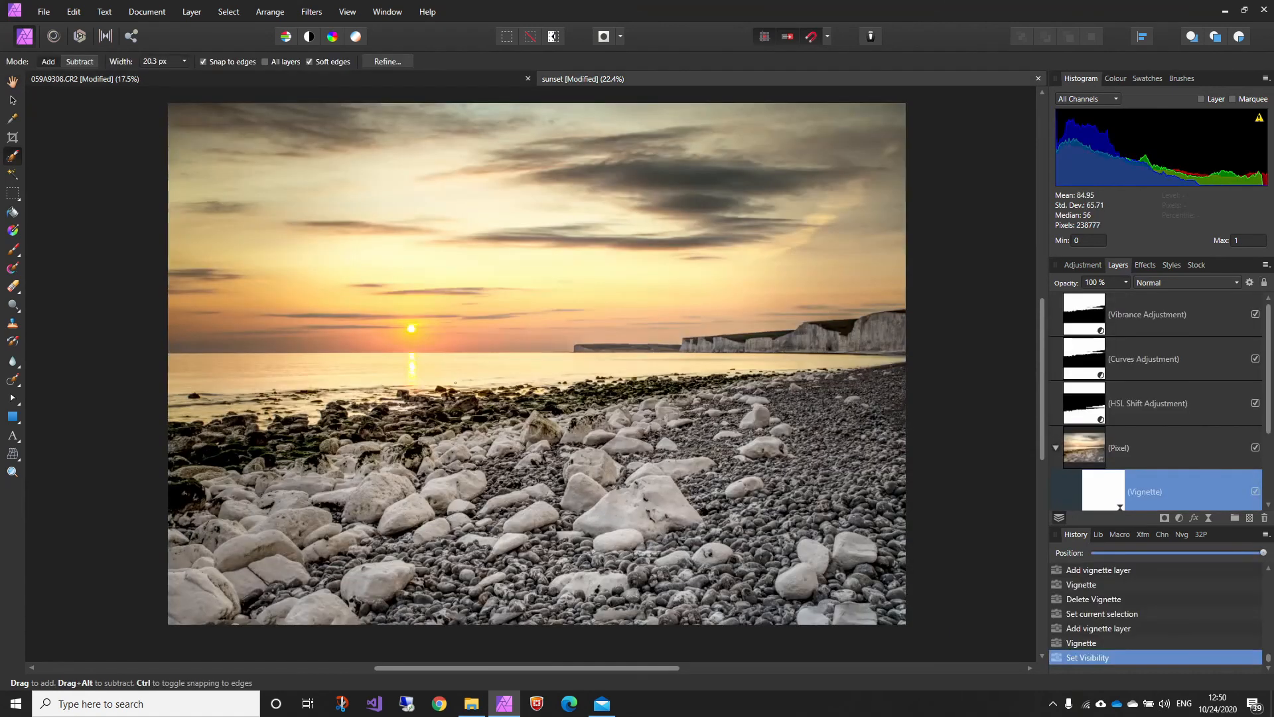
pyautogui.moveTo(325, 367)
pyautogui.mouseDown()
pyautogui.moveTo(386, 374)
pyautogui.moveTo(326, 382)
pyautogui.mouseUp()
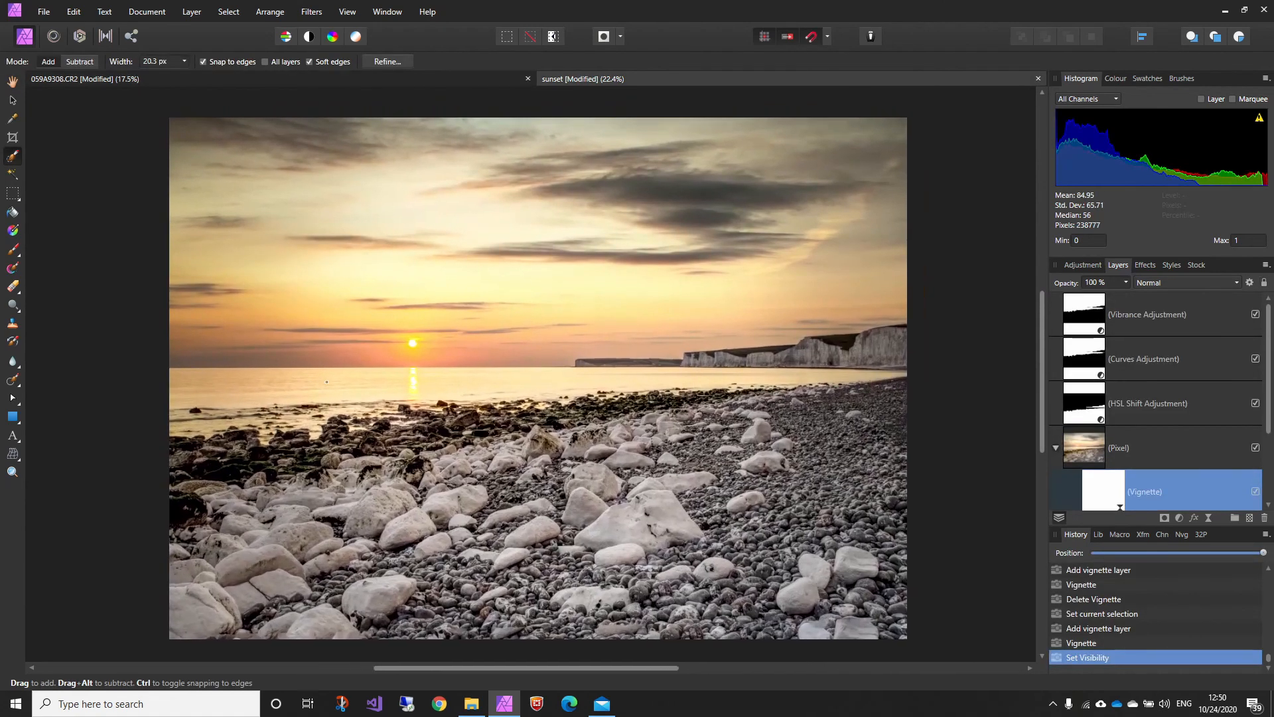